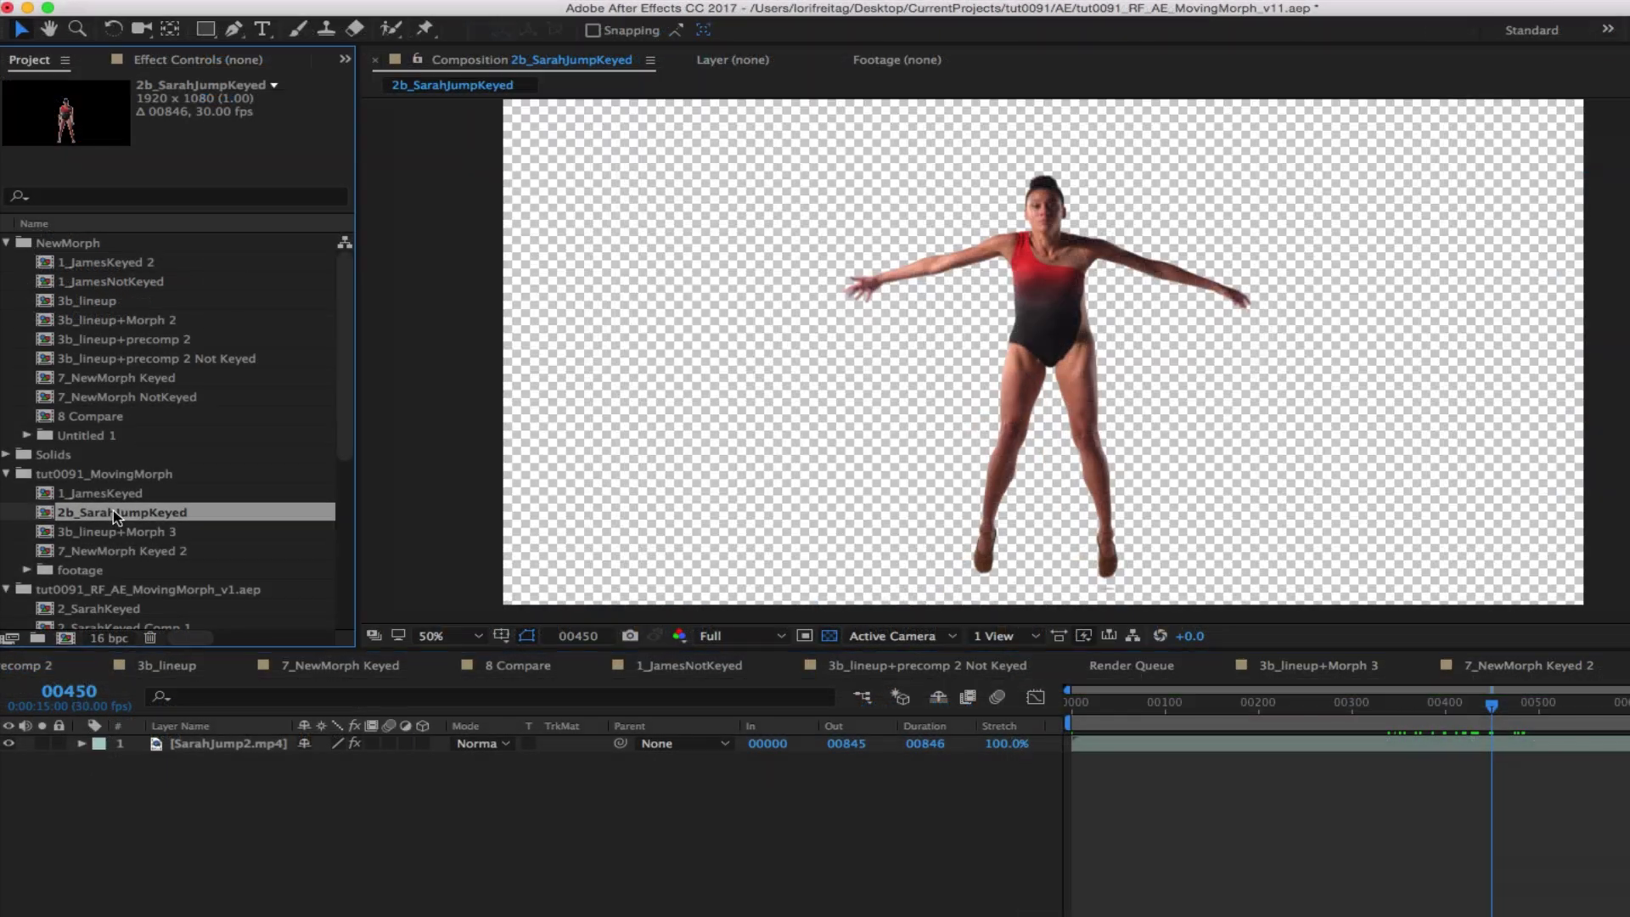
# Make a new composition from the 2b_SarahJumpKeyed comp via the New Composition button
pyautogui.moveTo(117, 516); pyautogui.dragTo(66, 642)
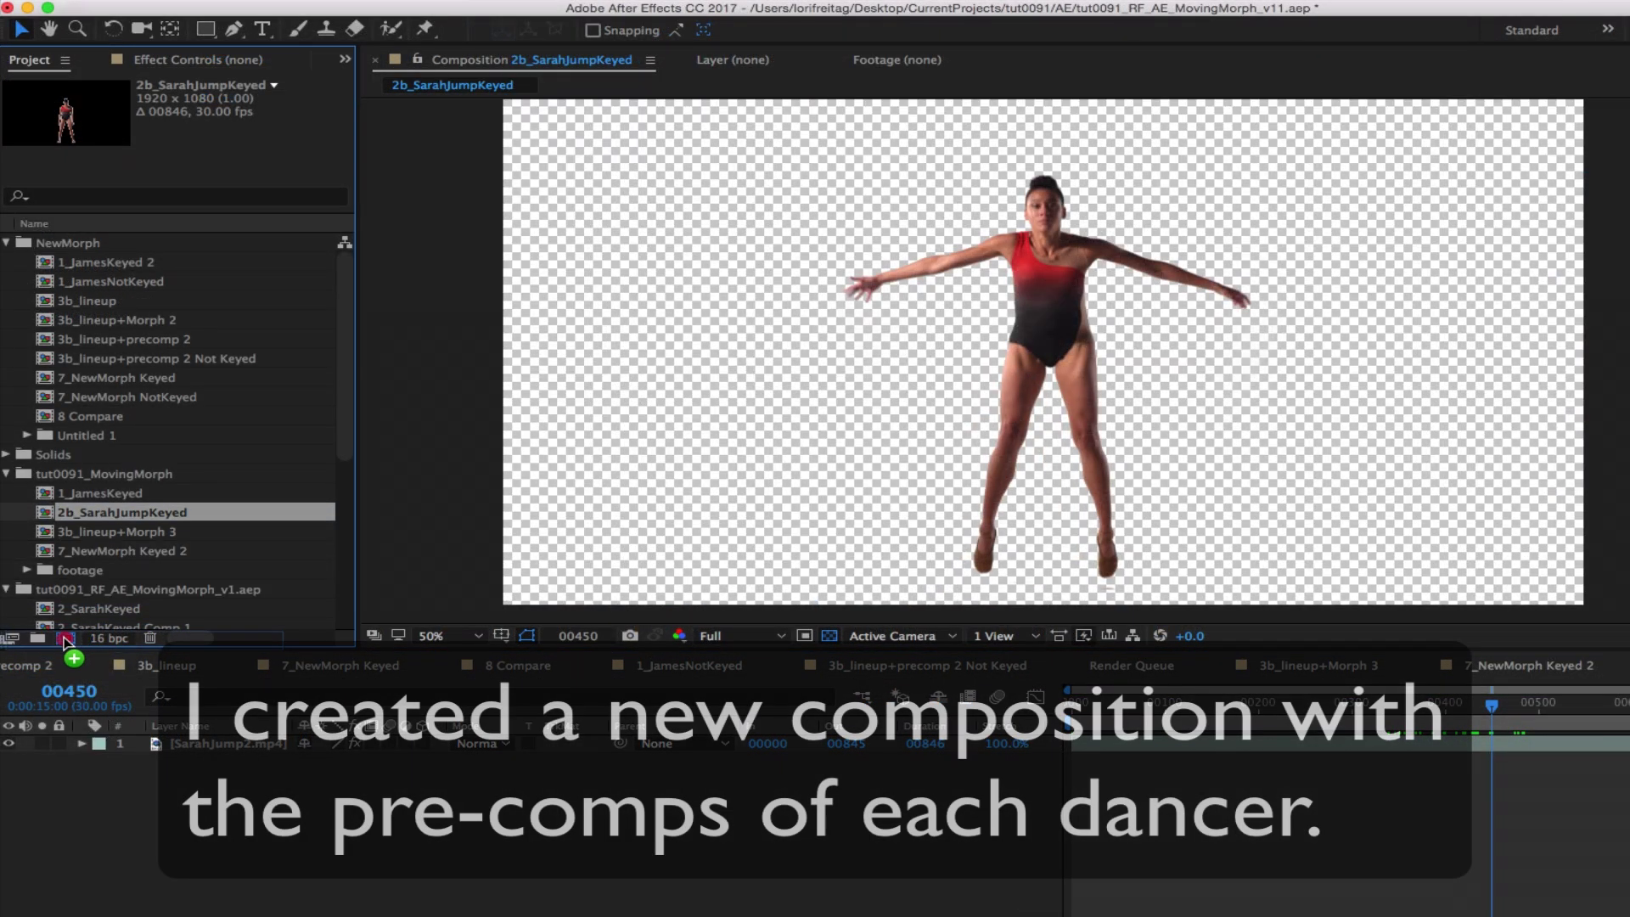
# Add 1_JamesKeyed to the composition and apply RE:Flex Motion Morph to it
pyautogui.moveTo(106, 499); pyautogui.dragTo(119, 744)
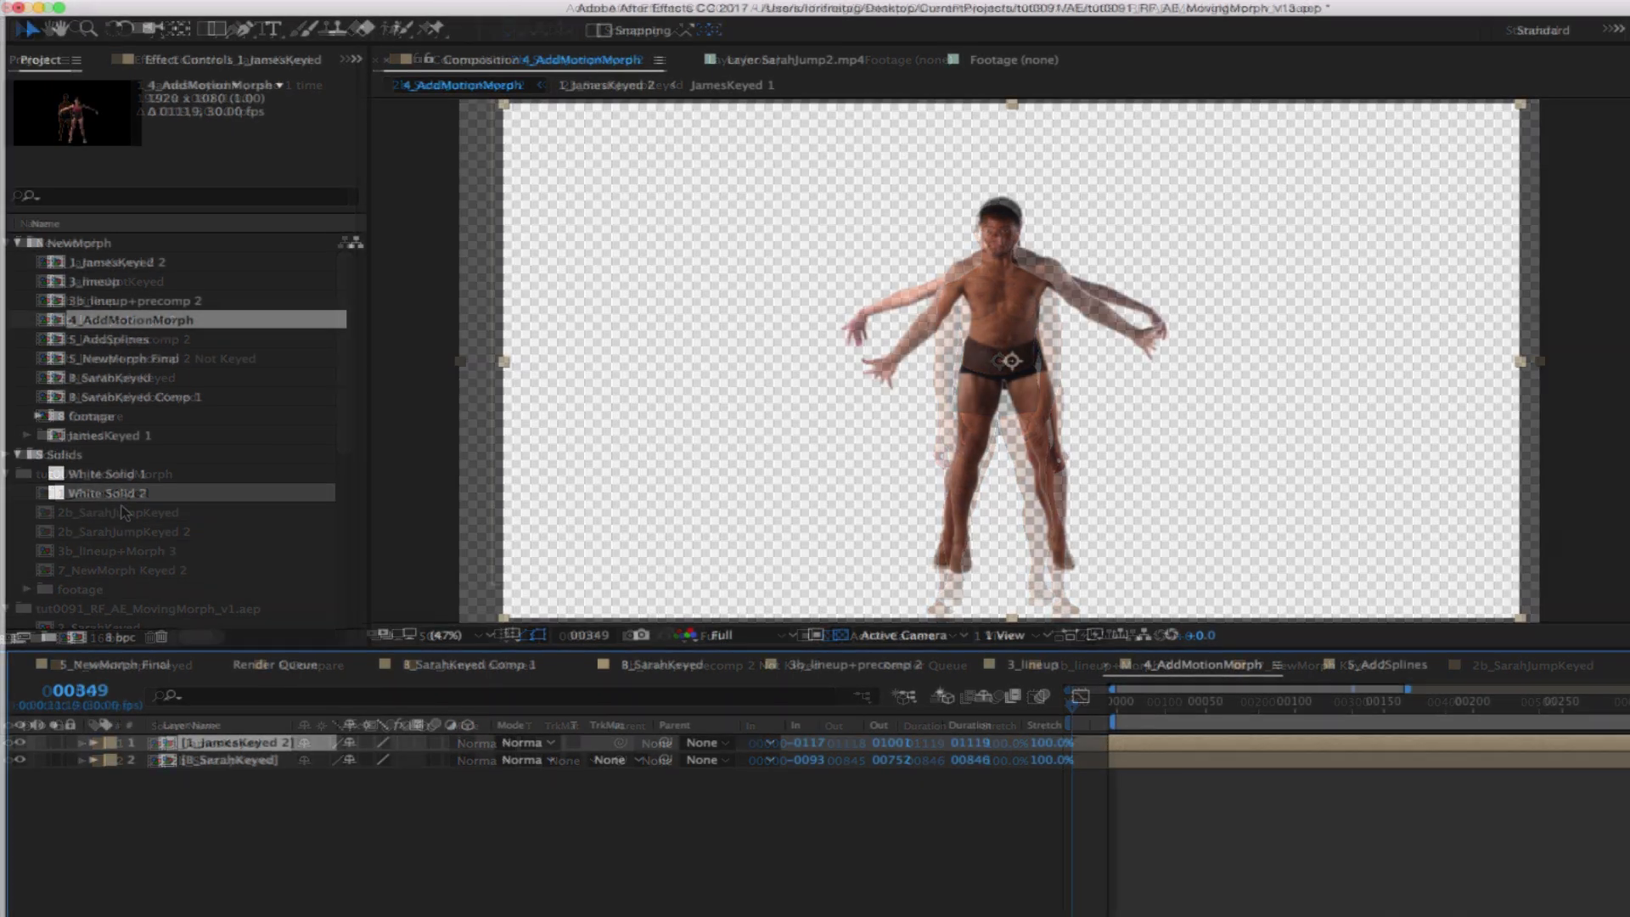
pyautogui.click(509, 0)
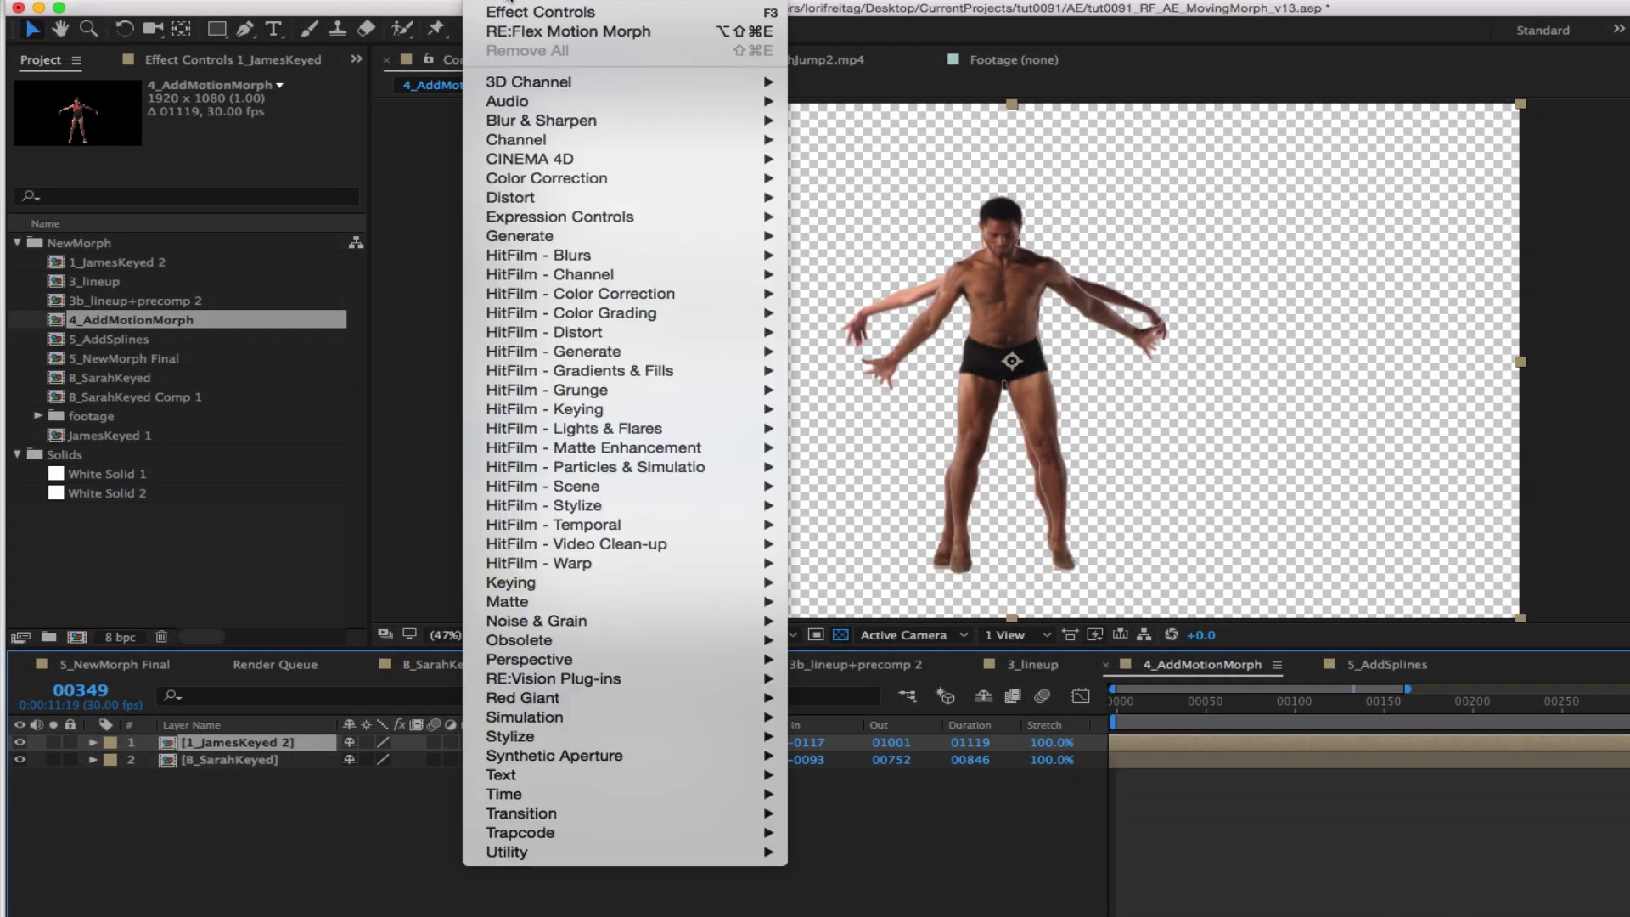
pyautogui.click(512, 33)
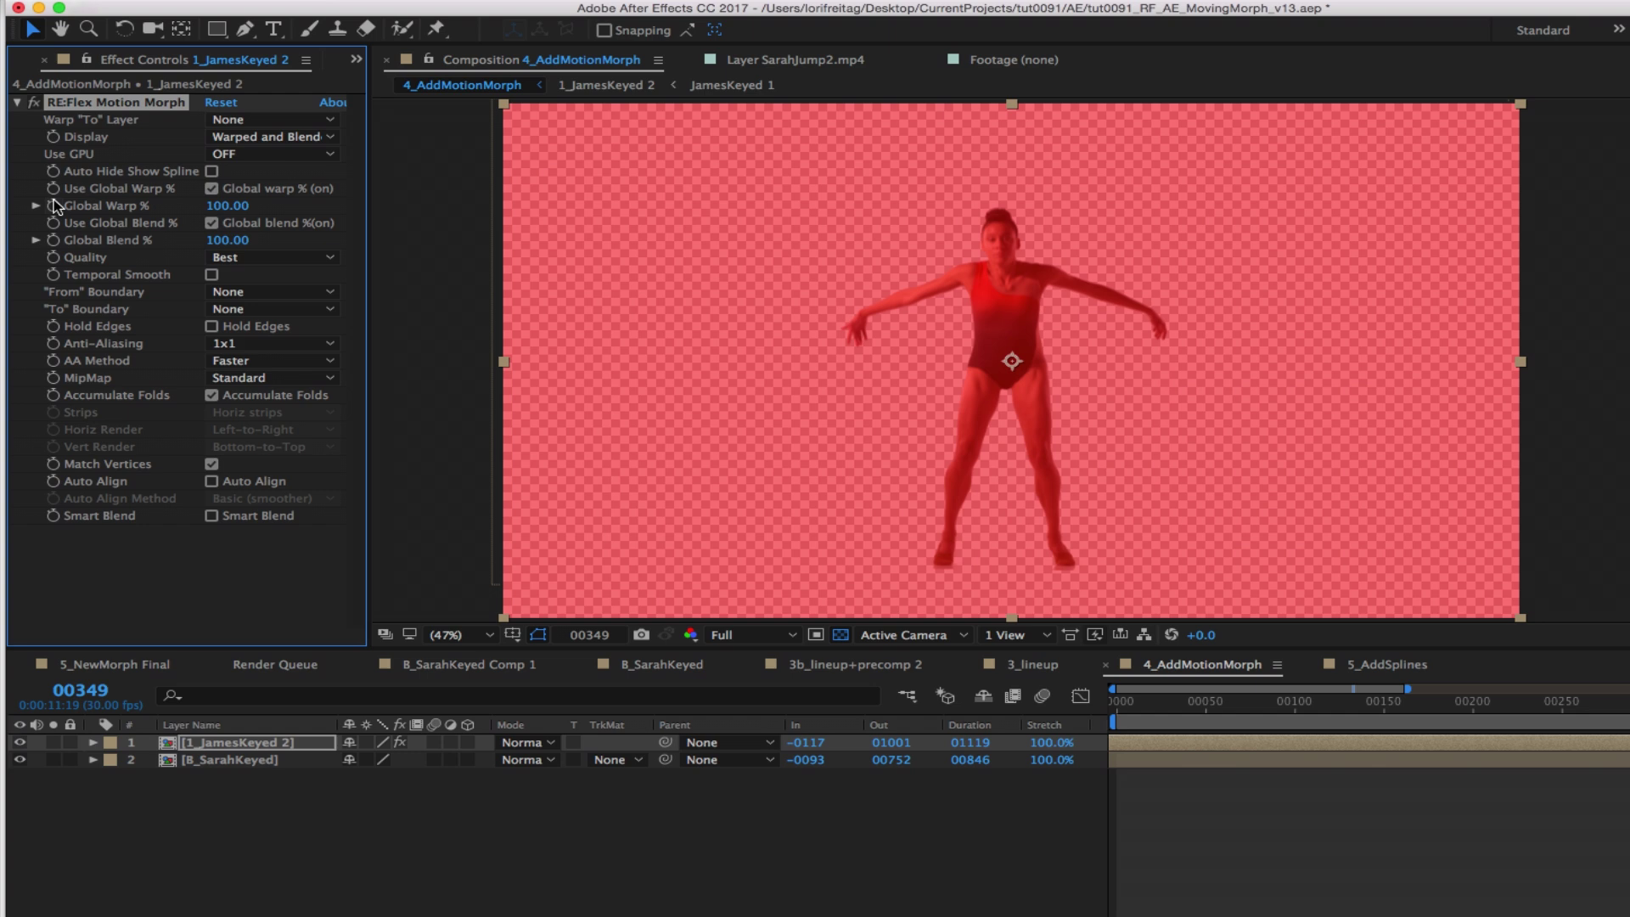
# Set Warp To Layer to B_SarahKeyed and hide Sarah's layer
pyautogui.click(257, 123)
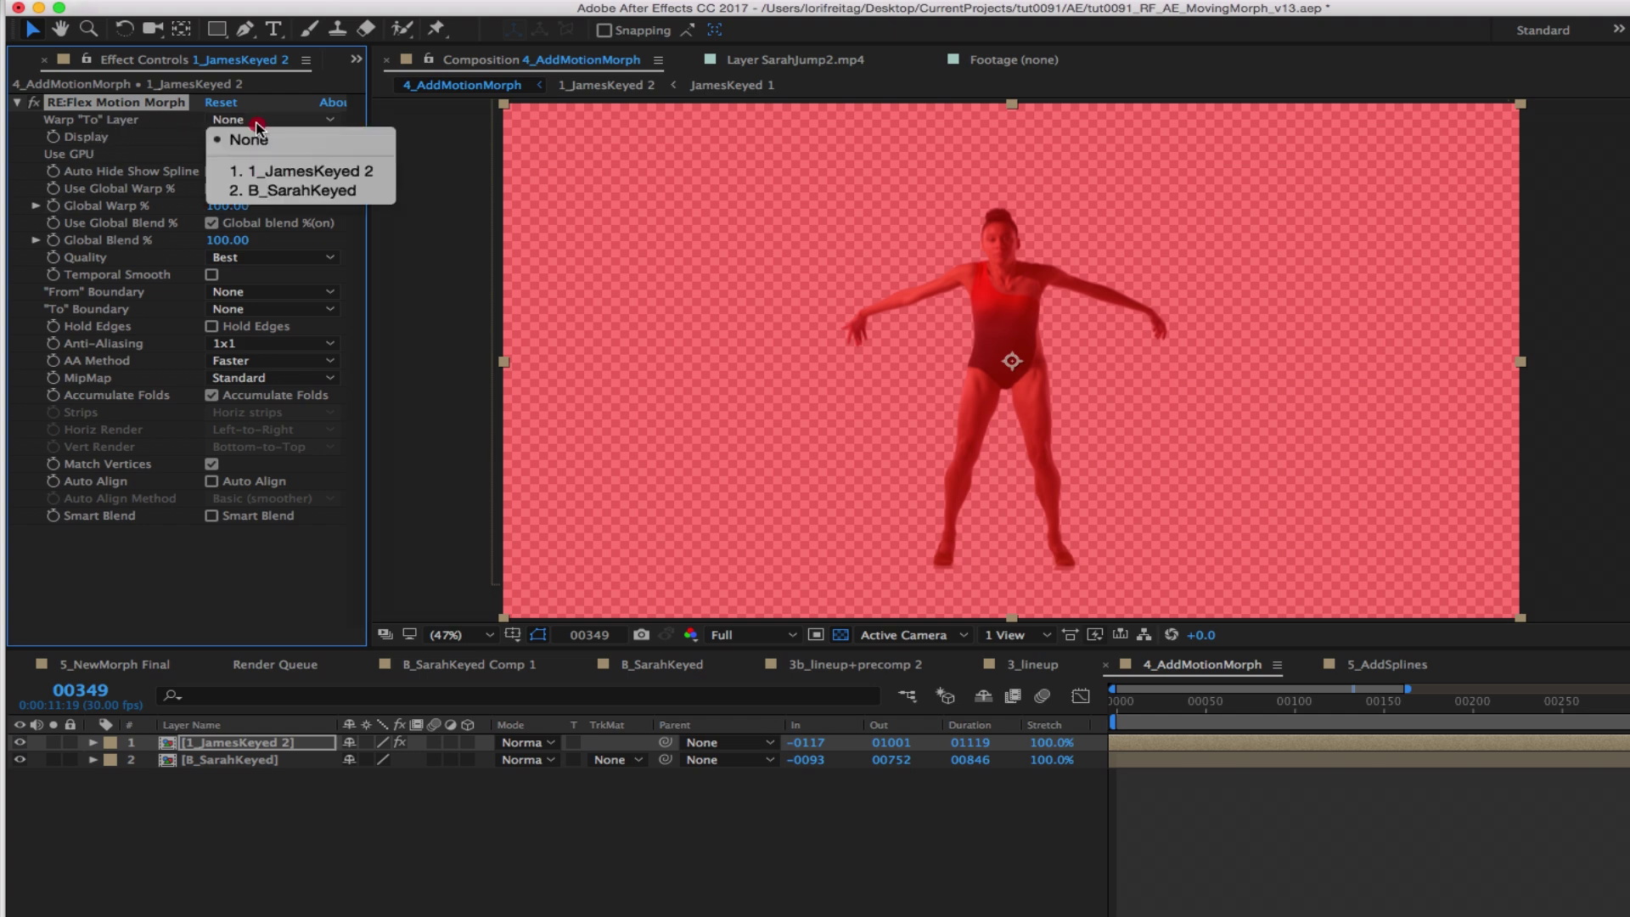
pyautogui.click(272, 191)
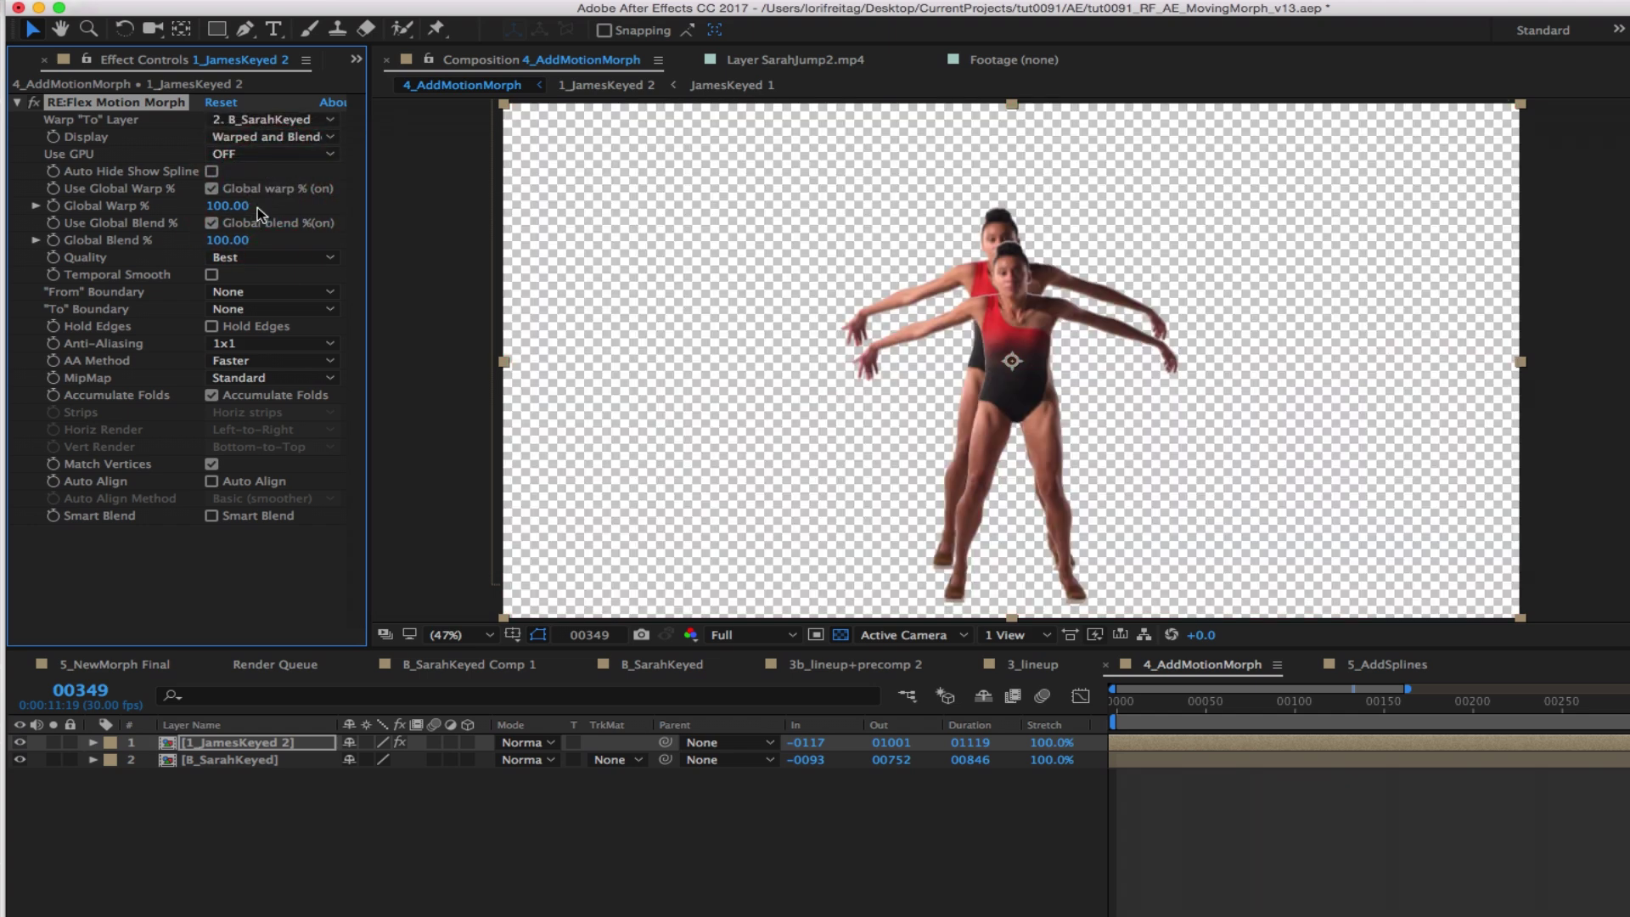
pyautogui.click(20, 759)
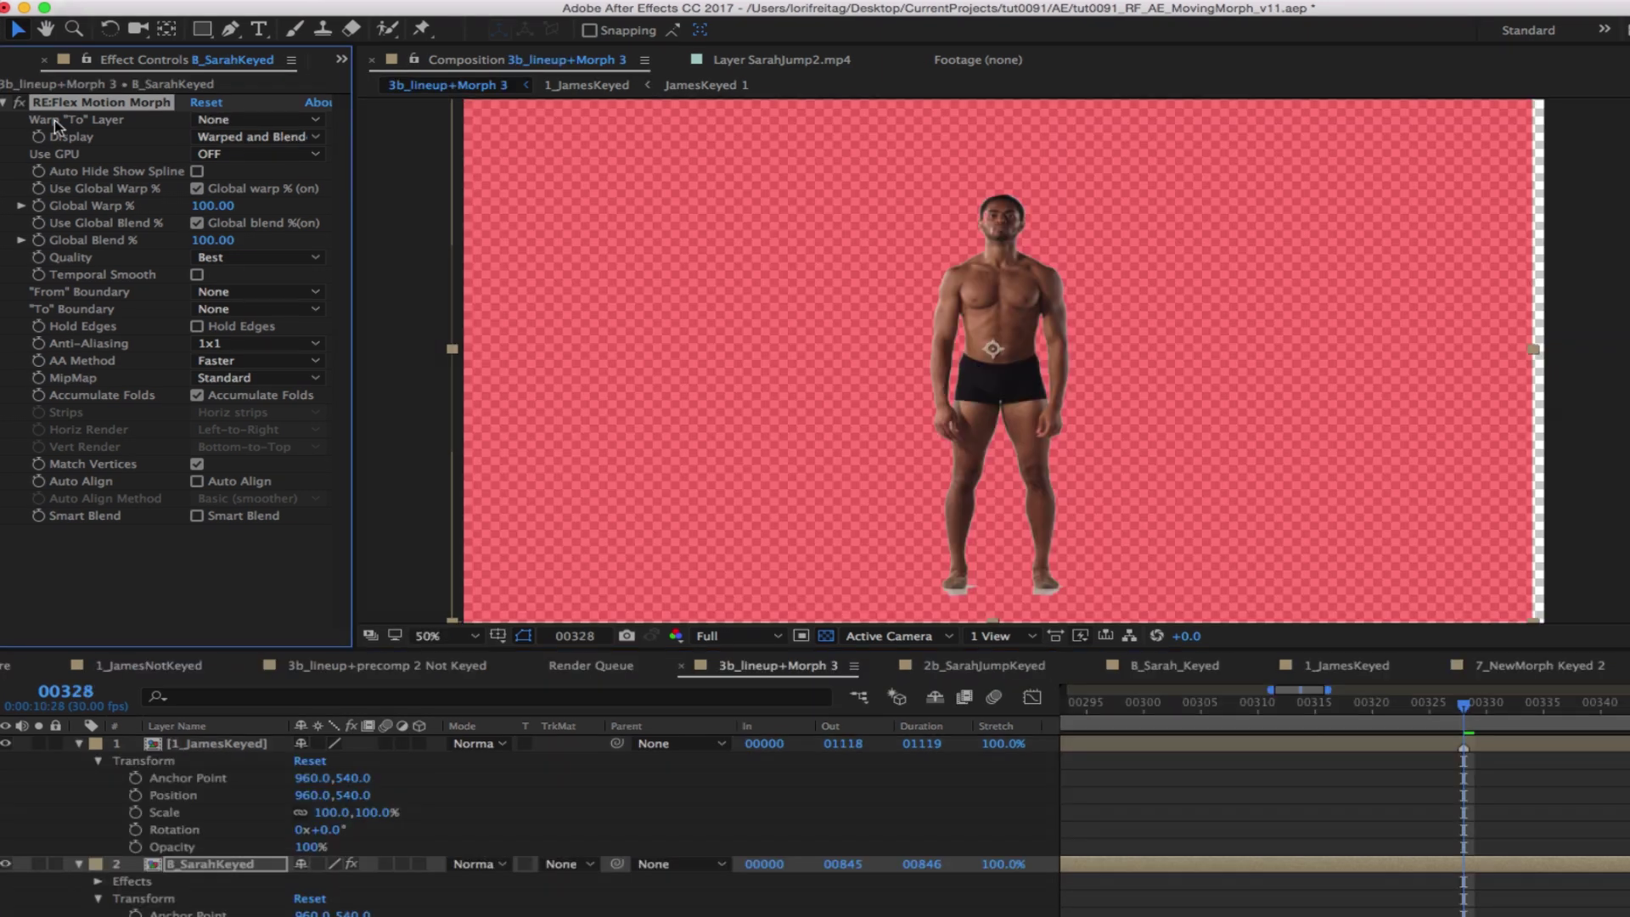
# Set Warp To Layer to 2. B_SarahKeyed, then toggle Sarah's layer off and on
pyautogui.click(241, 118)
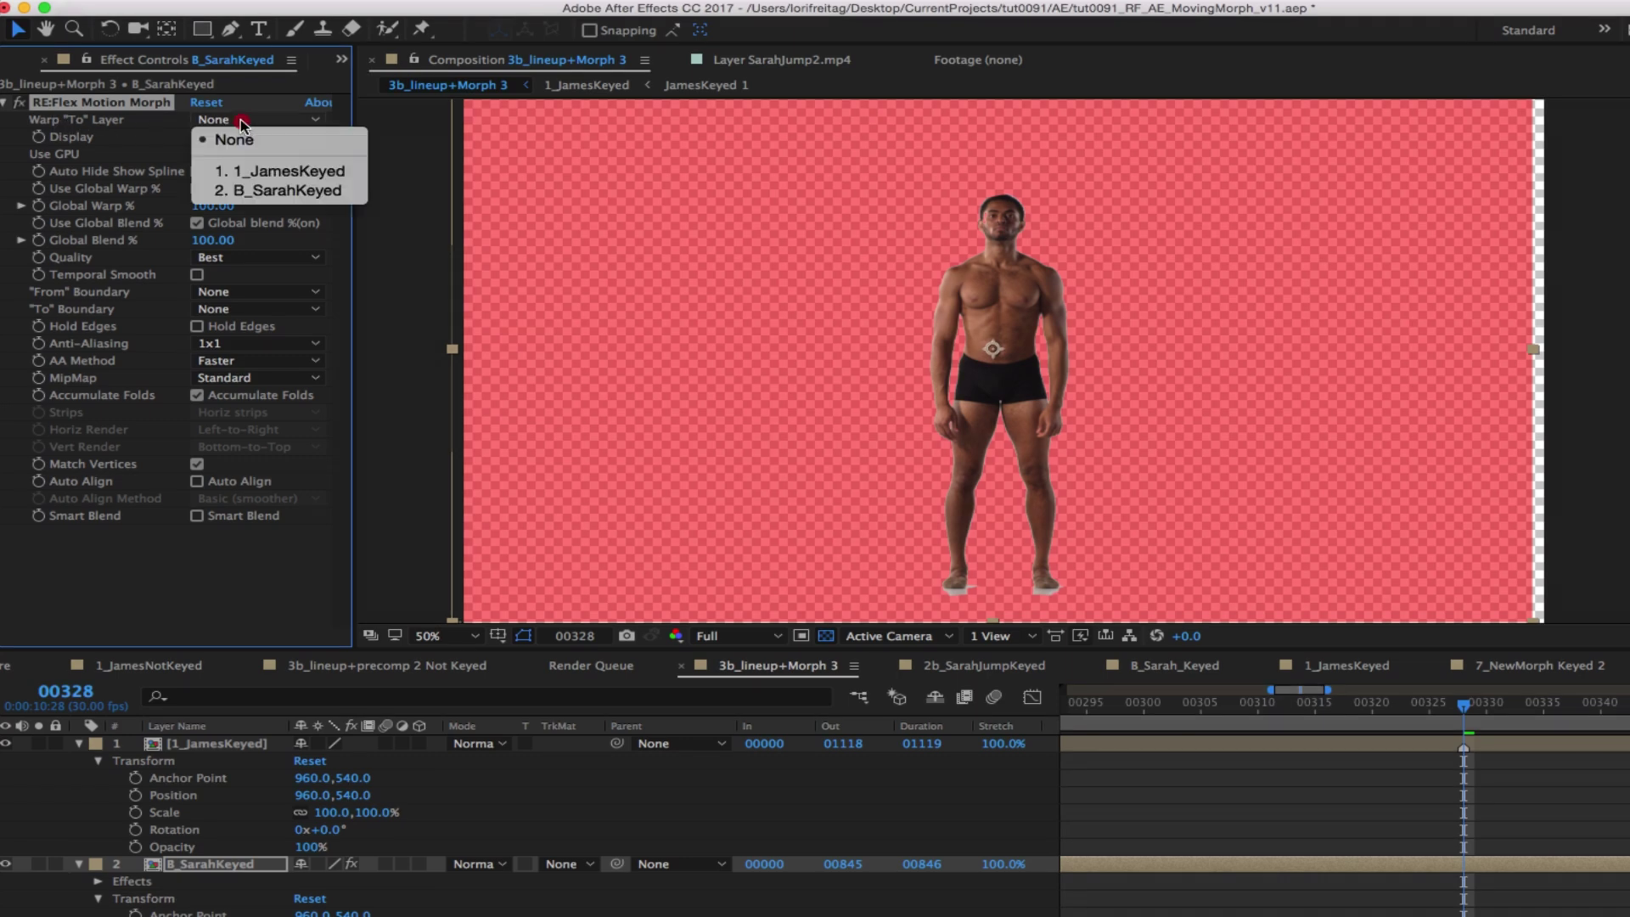
pyautogui.click(245, 192)
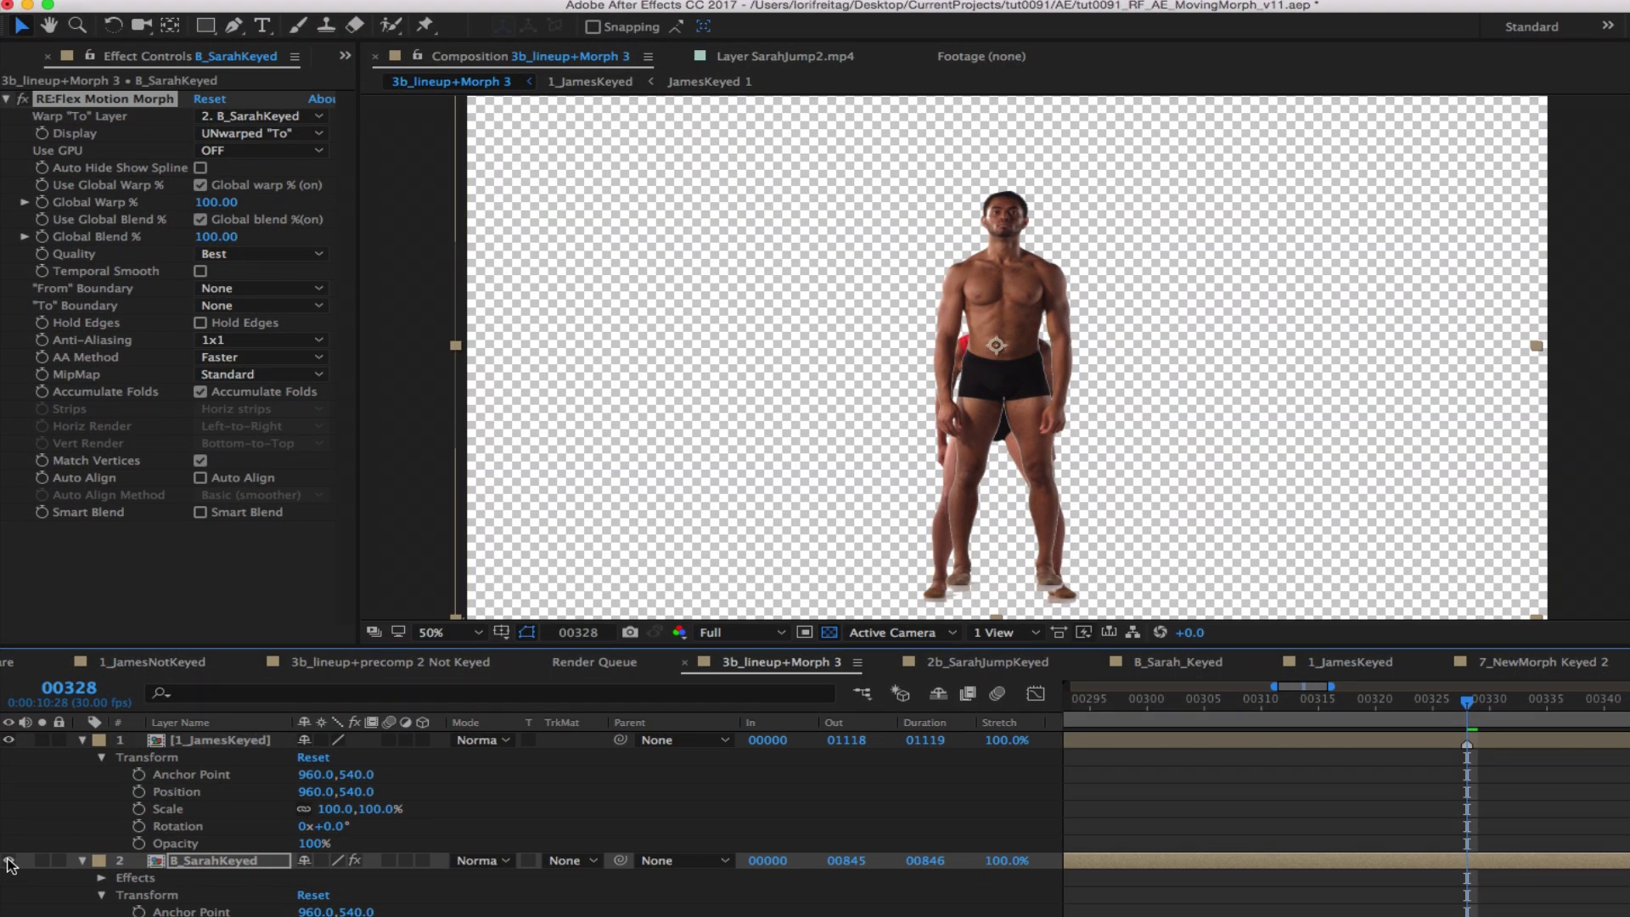
pyautogui.click(8, 860)
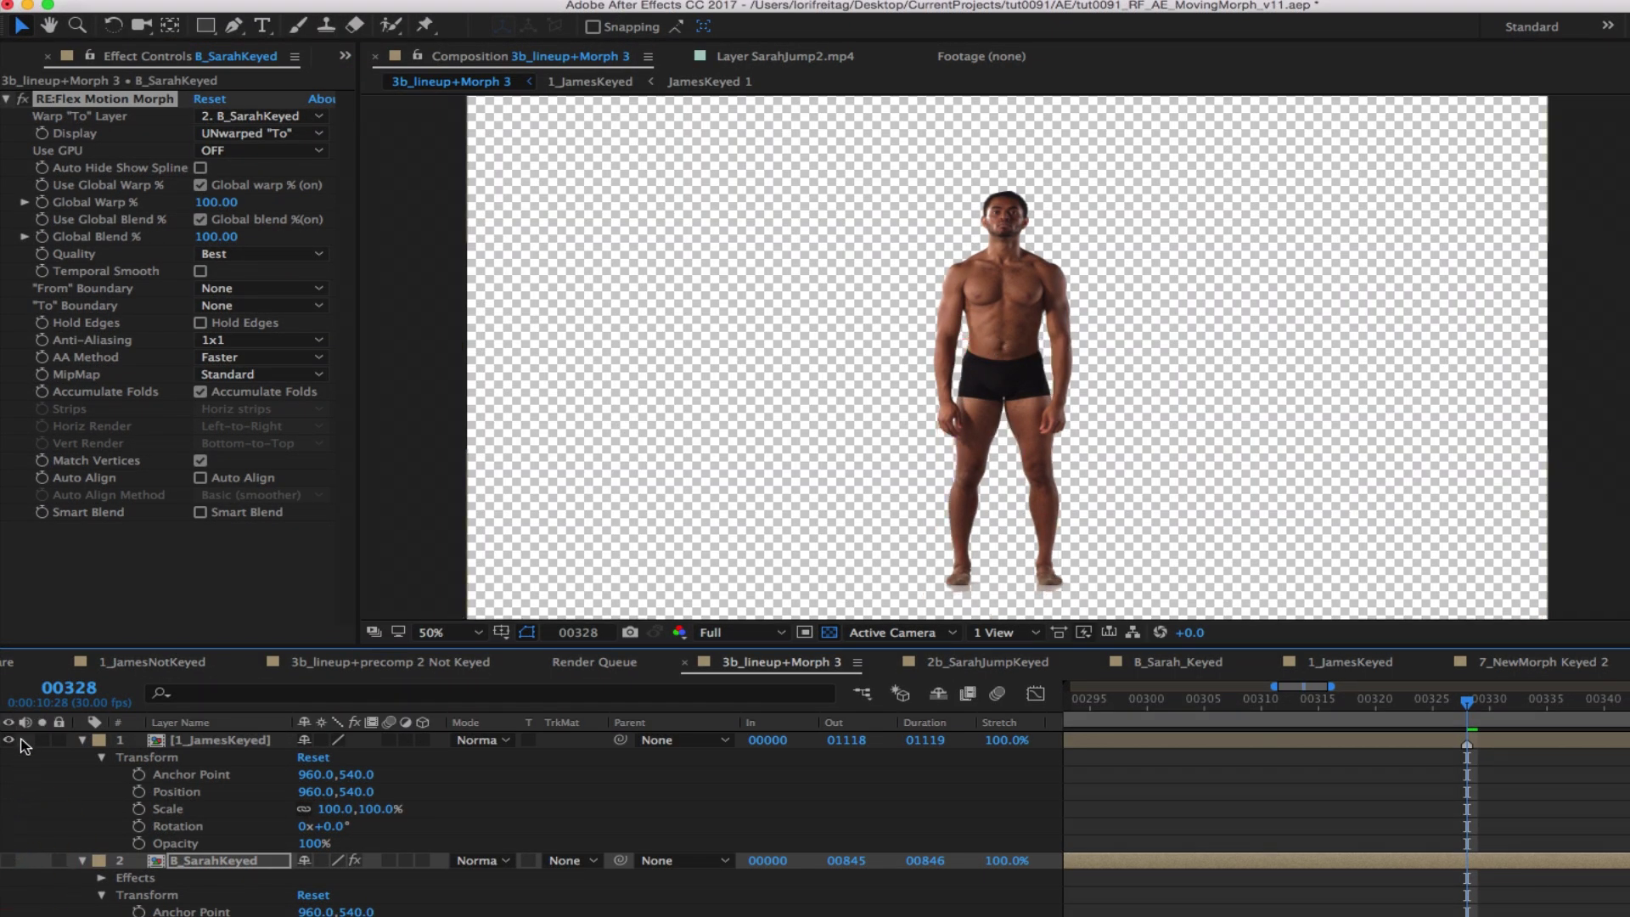
pyautogui.click(9, 860)
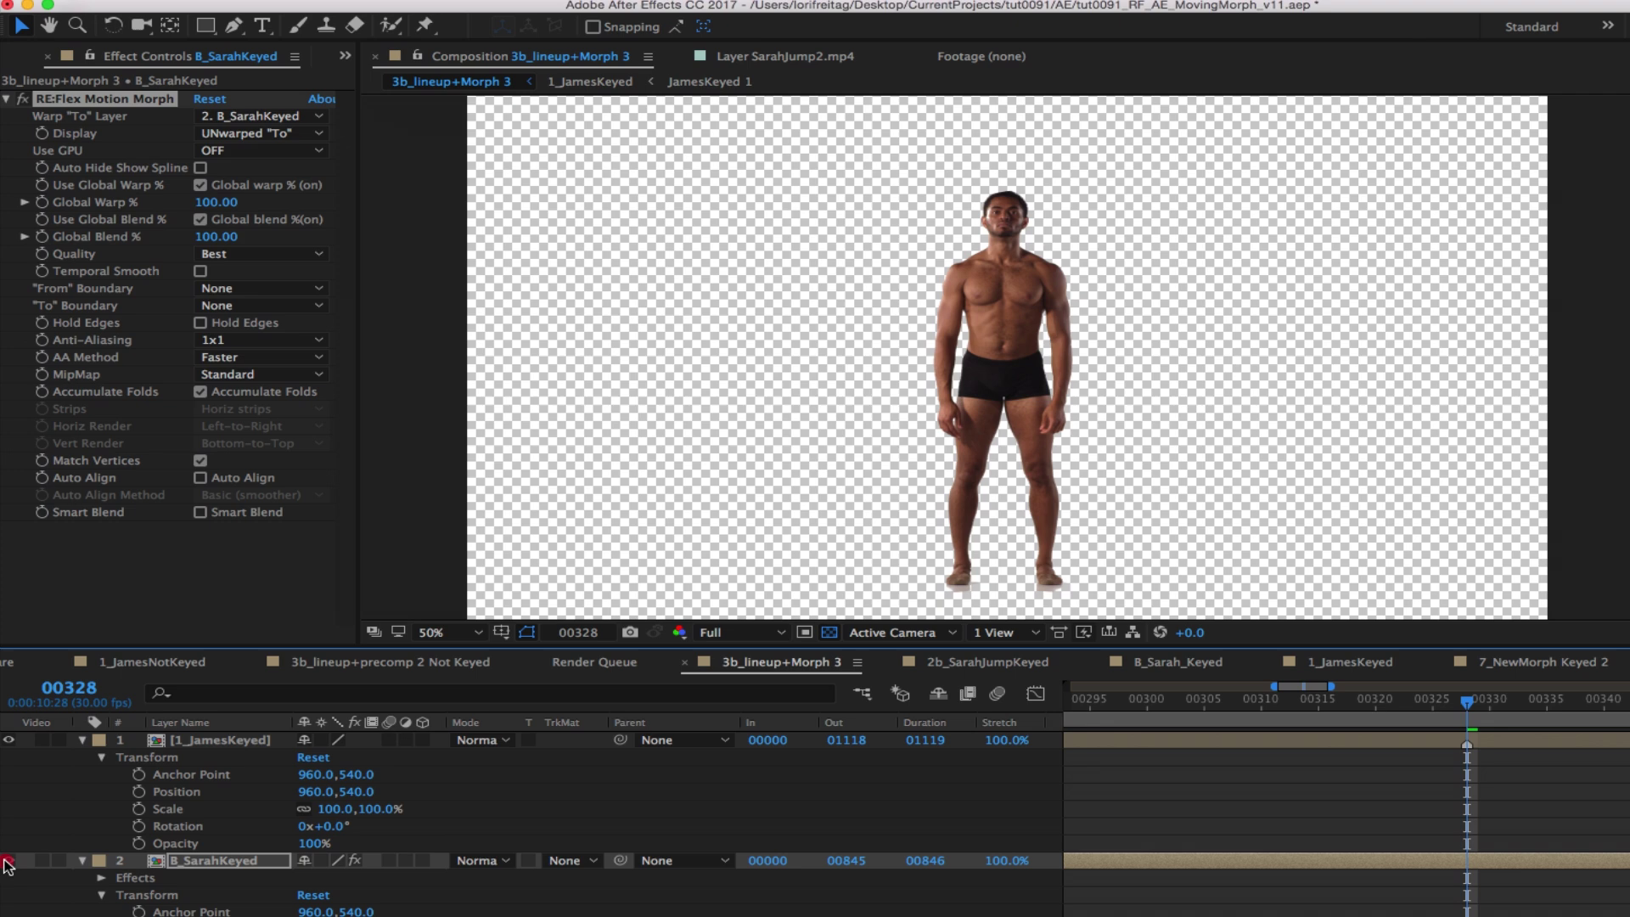
# Toggle James's and Sarah's layer visibility to compare the From and To frames
pyautogui.click(8, 740)
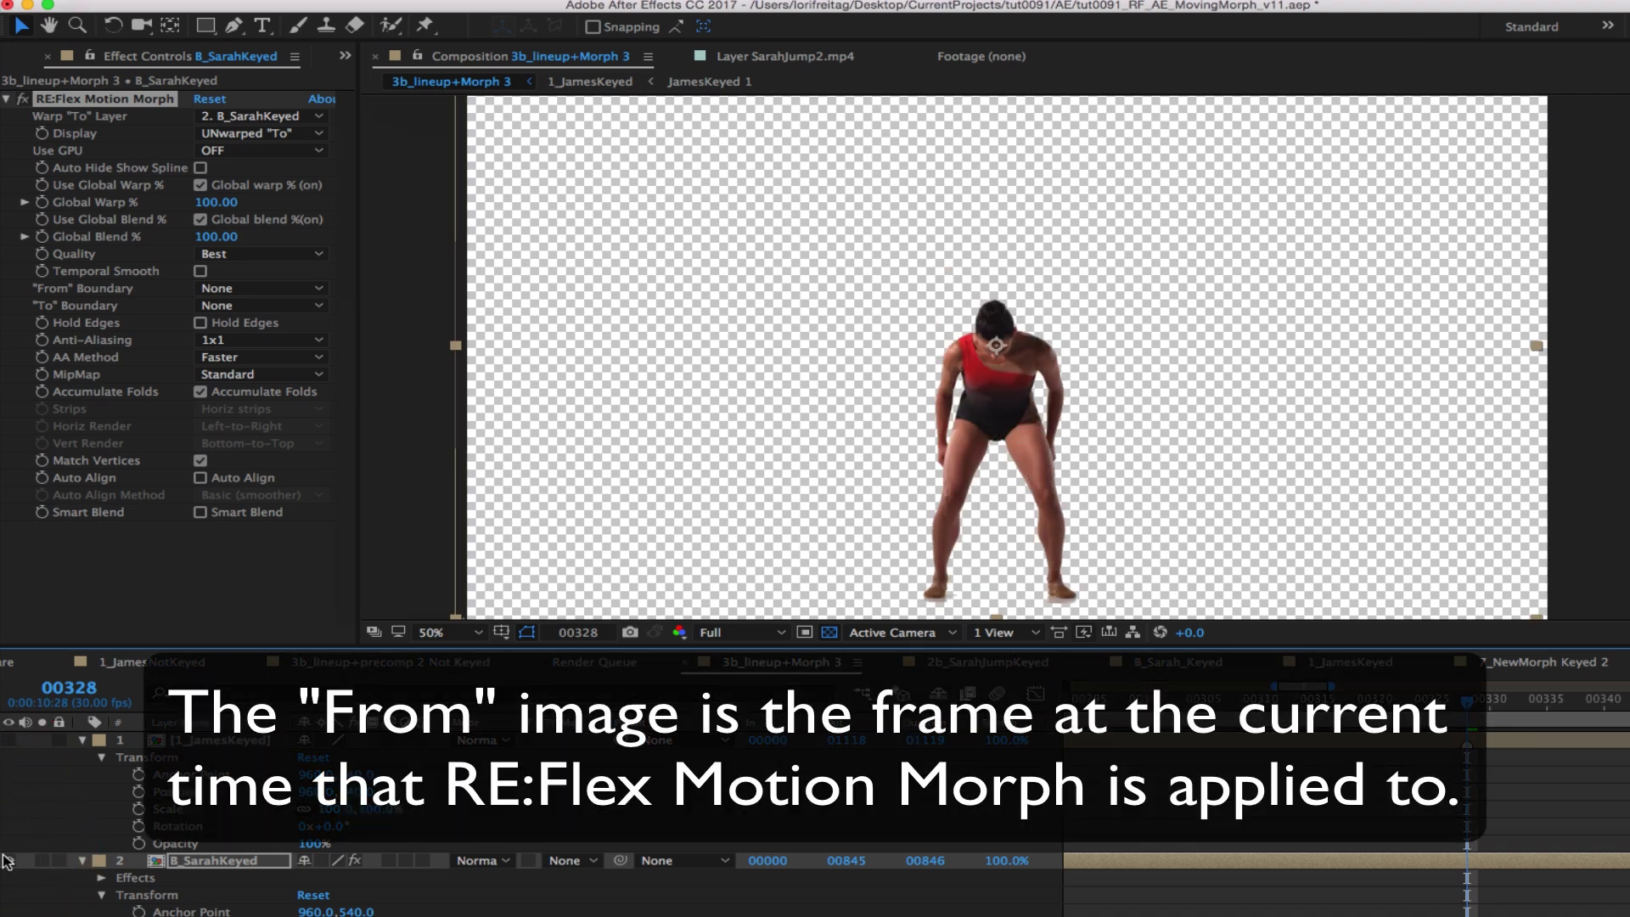
pyautogui.click(8, 740)
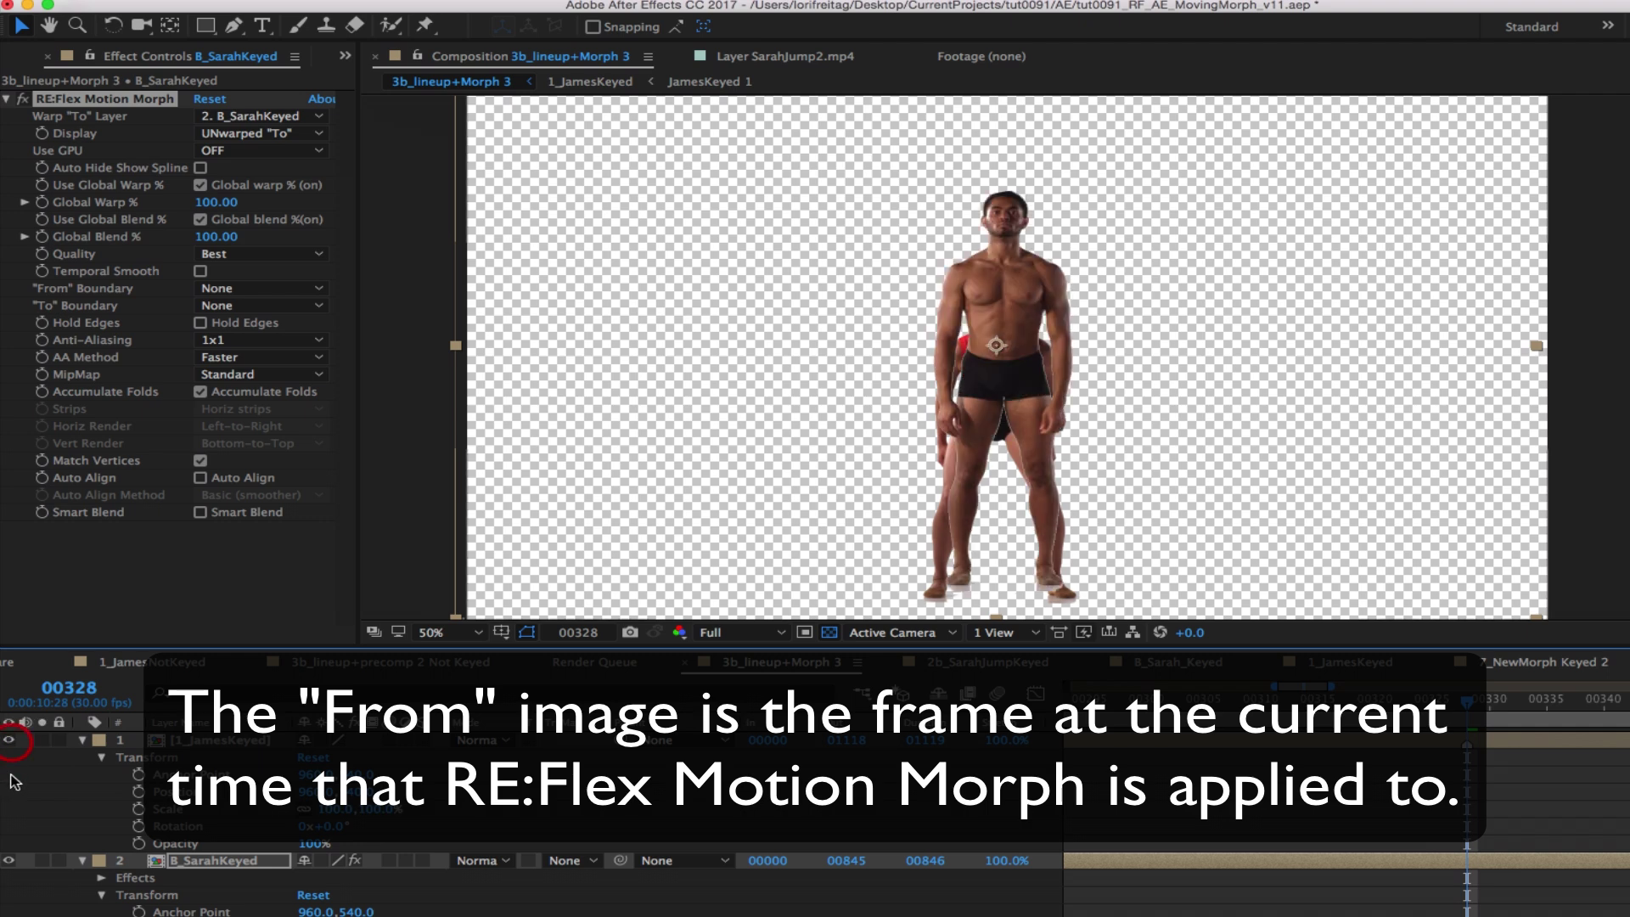
pyautogui.click(9, 860)
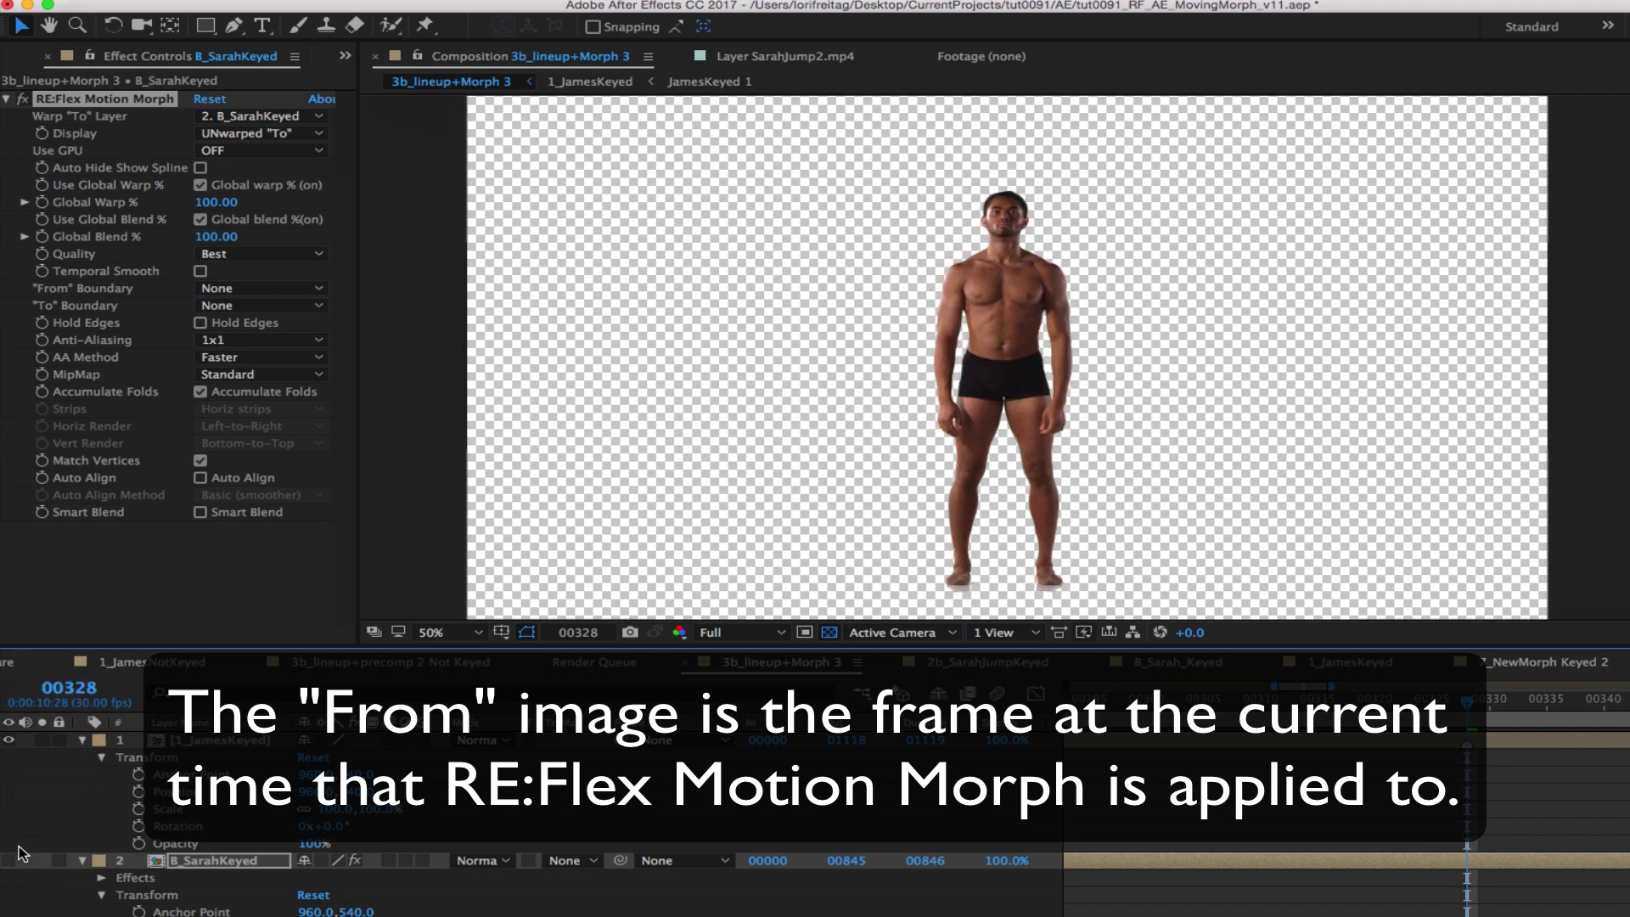
pyautogui.click(10, 860)
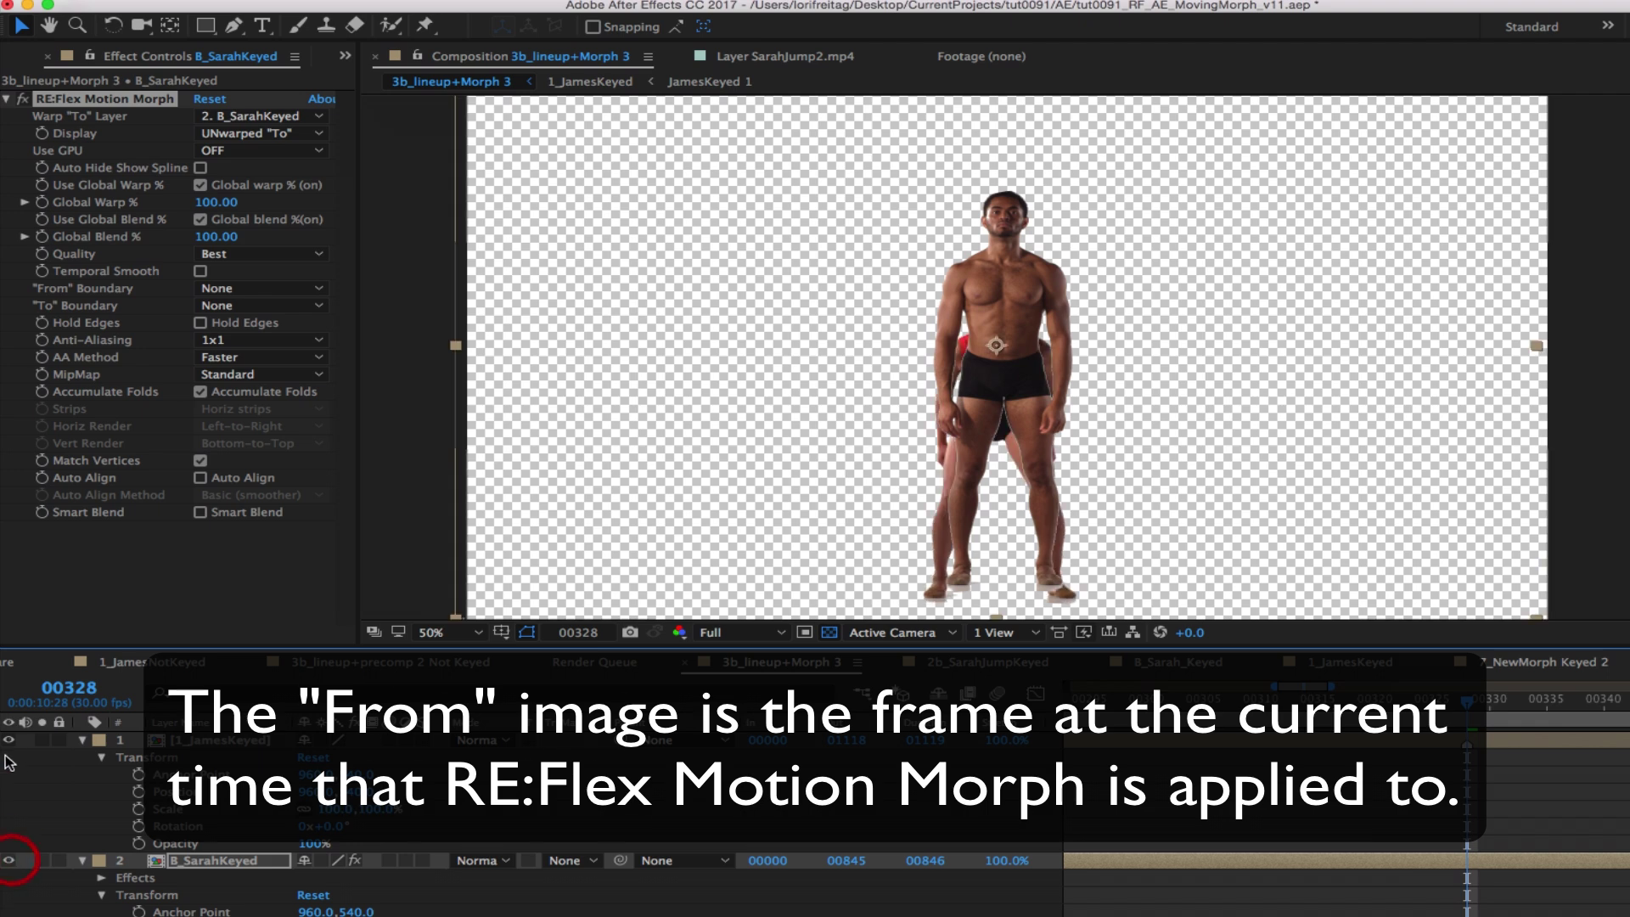
pyautogui.click(11, 741)
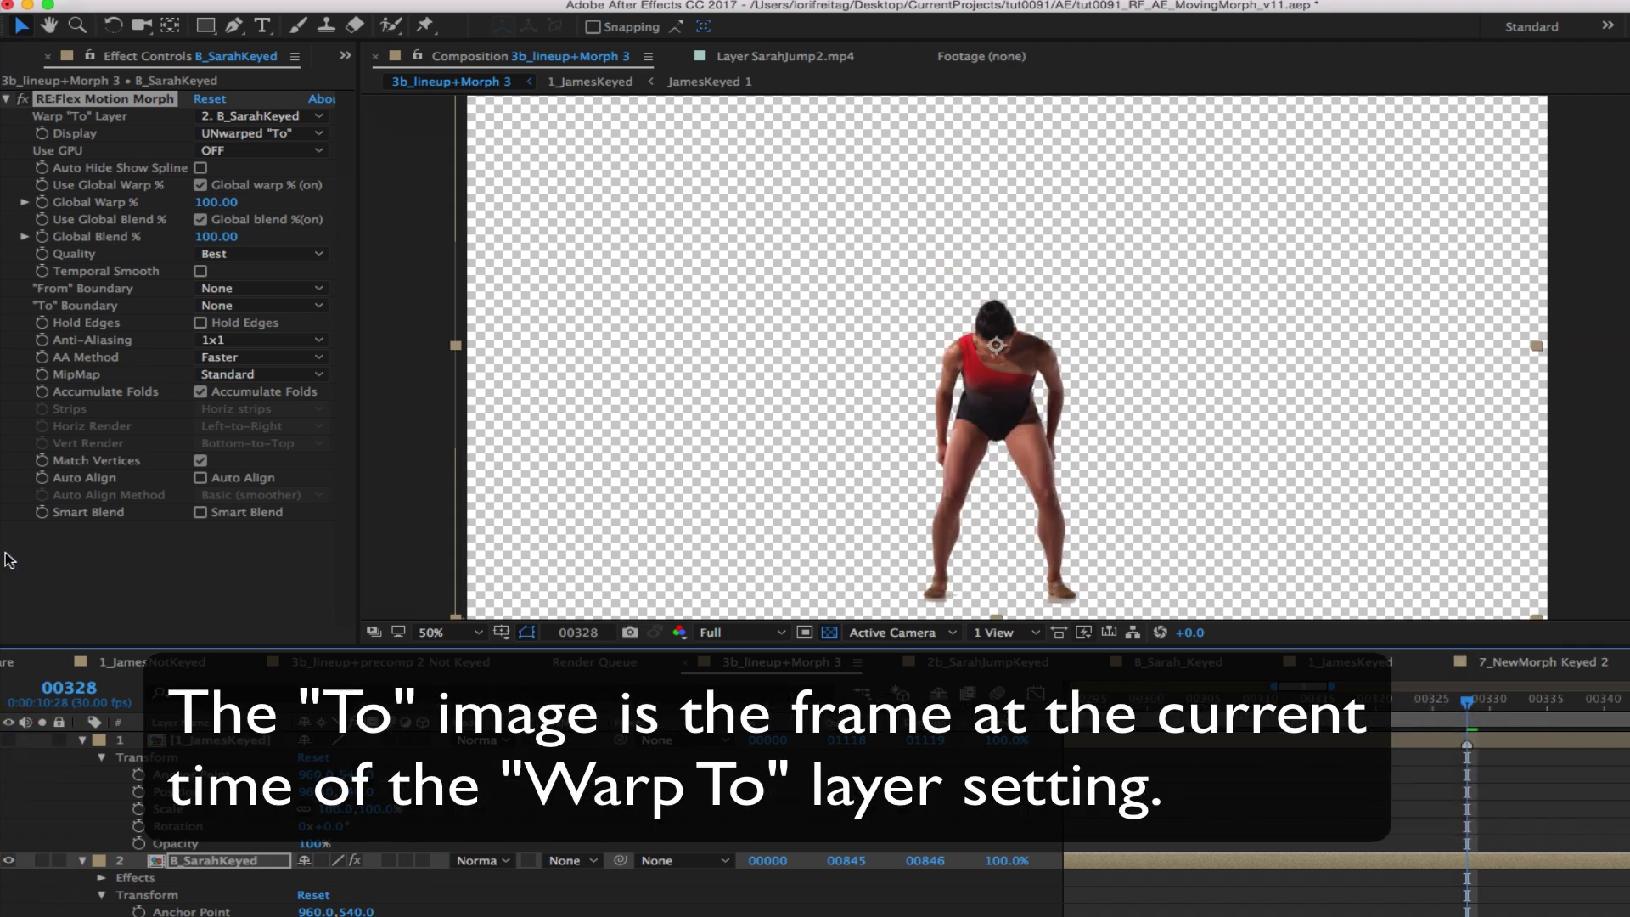
pyautogui.click(9, 739)
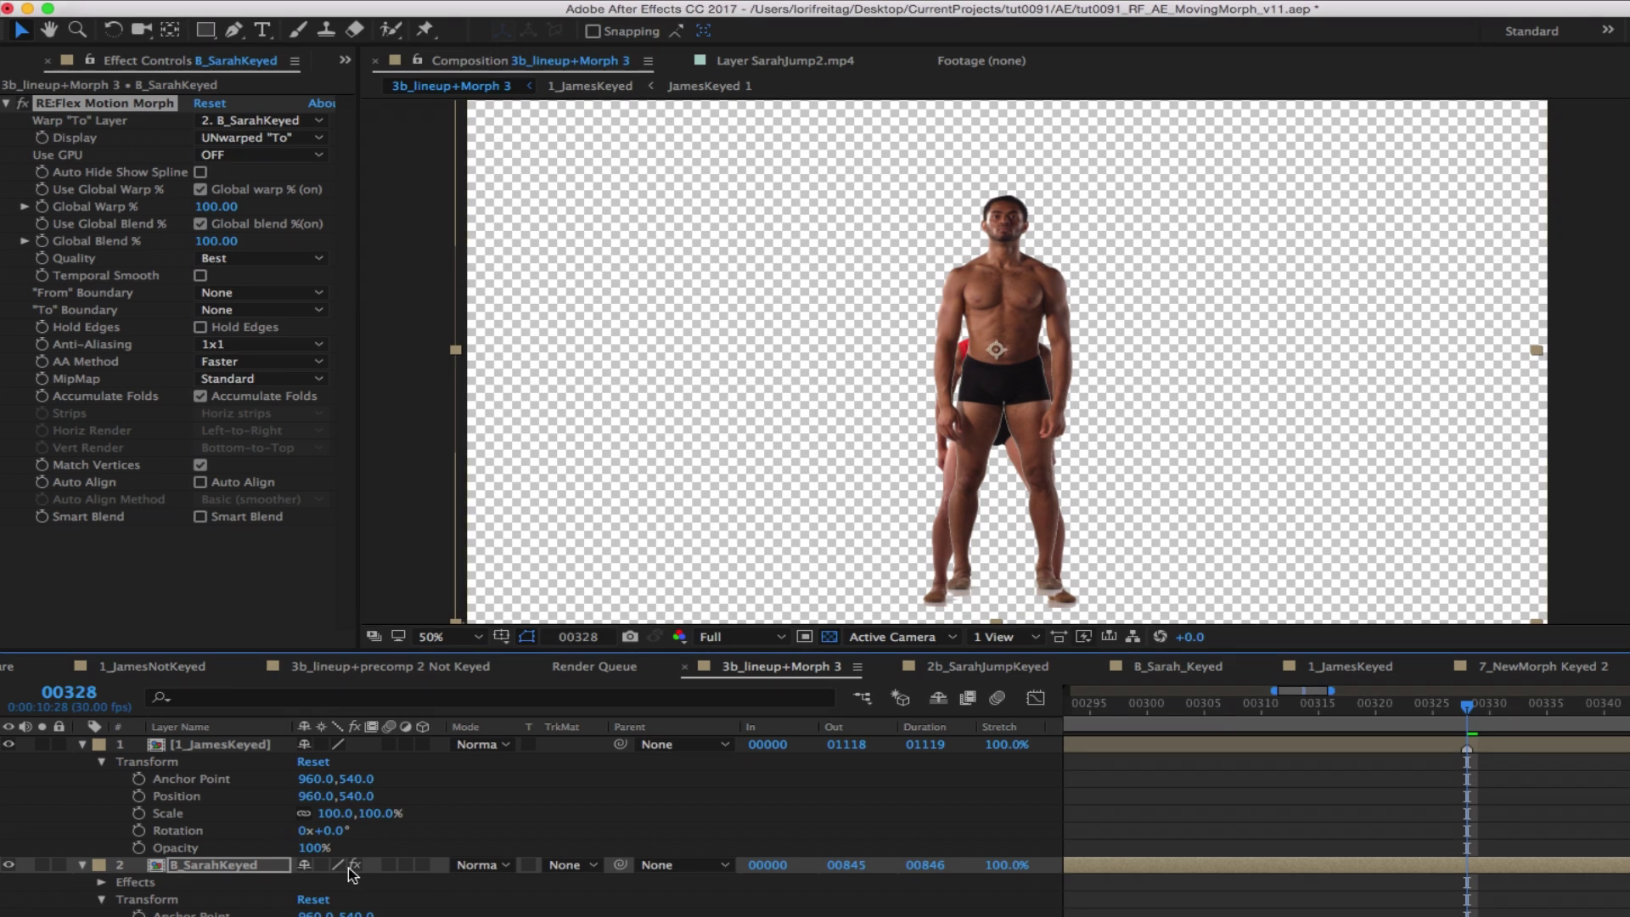
# Set 1_JamesKeyed's opacity to 60%
pyautogui.click(313, 847)
pyautogui.write('60')
pyautogui.click(741, 454)
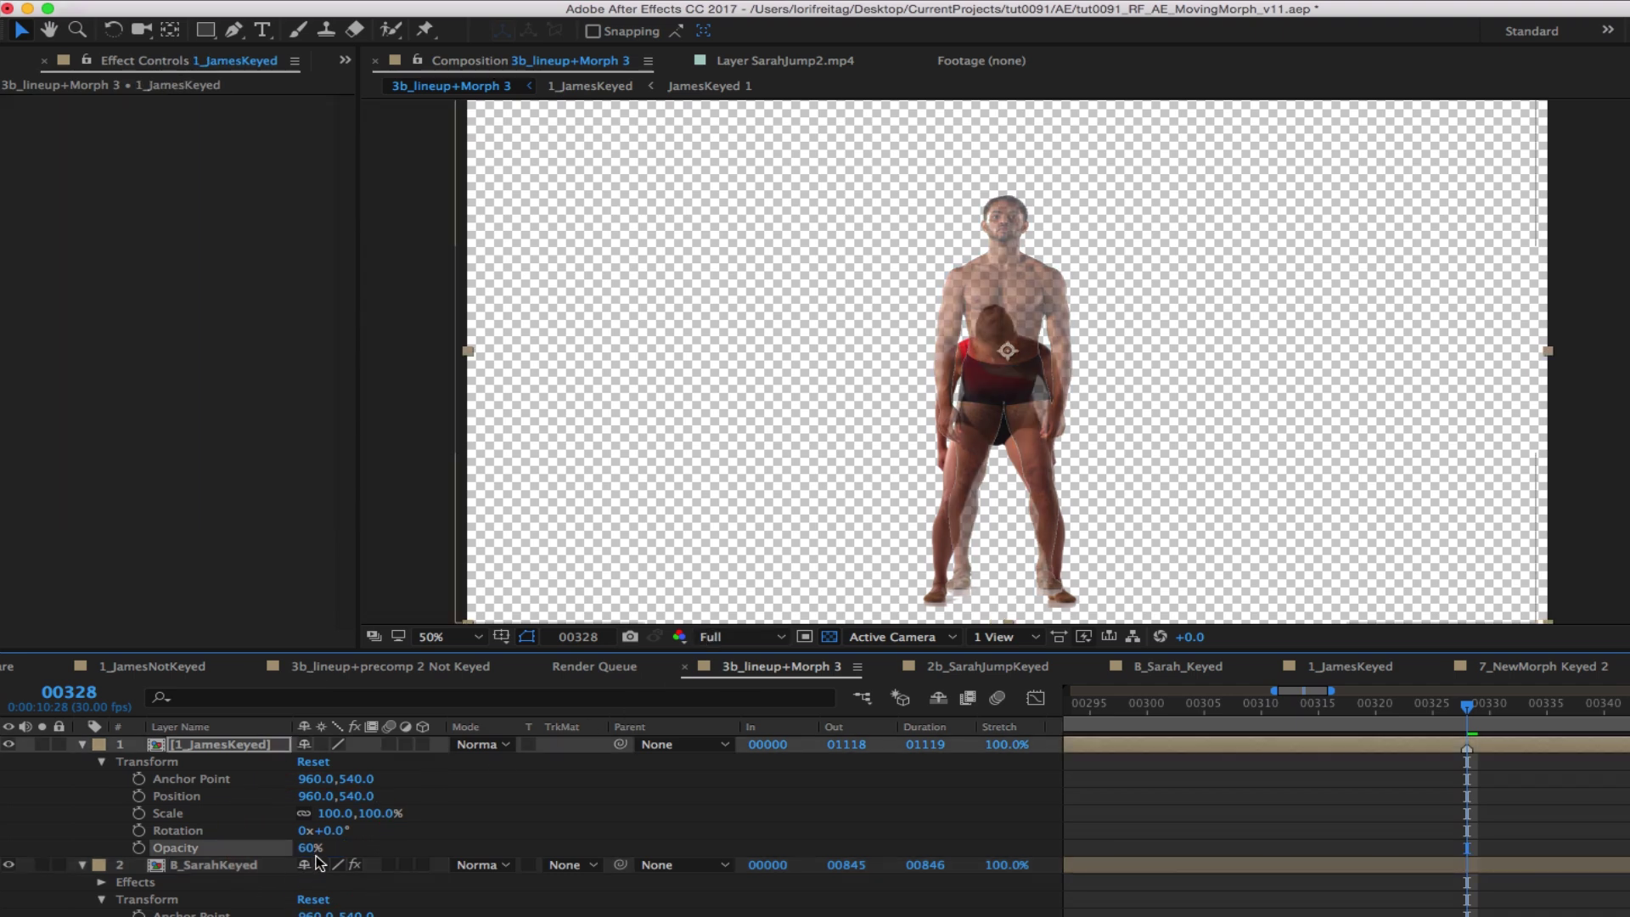
# Shift the layer start times to -0117 for James and -0093 for Sarah
pyautogui.click(768, 745)
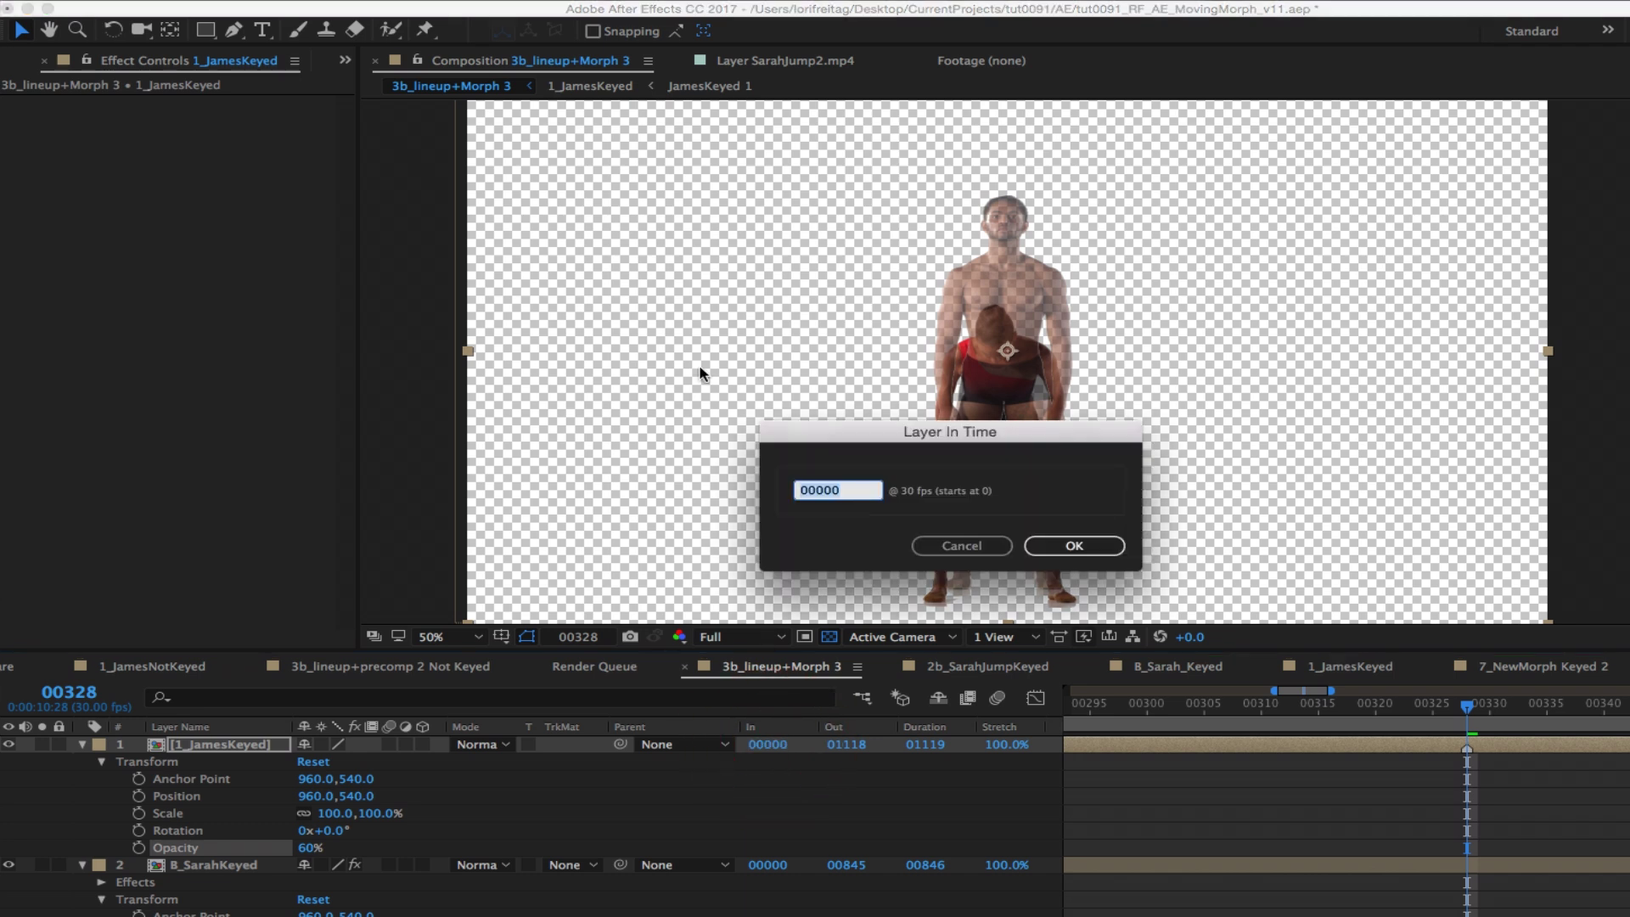
pyautogui.write('-0117')
pyautogui.press('Return')
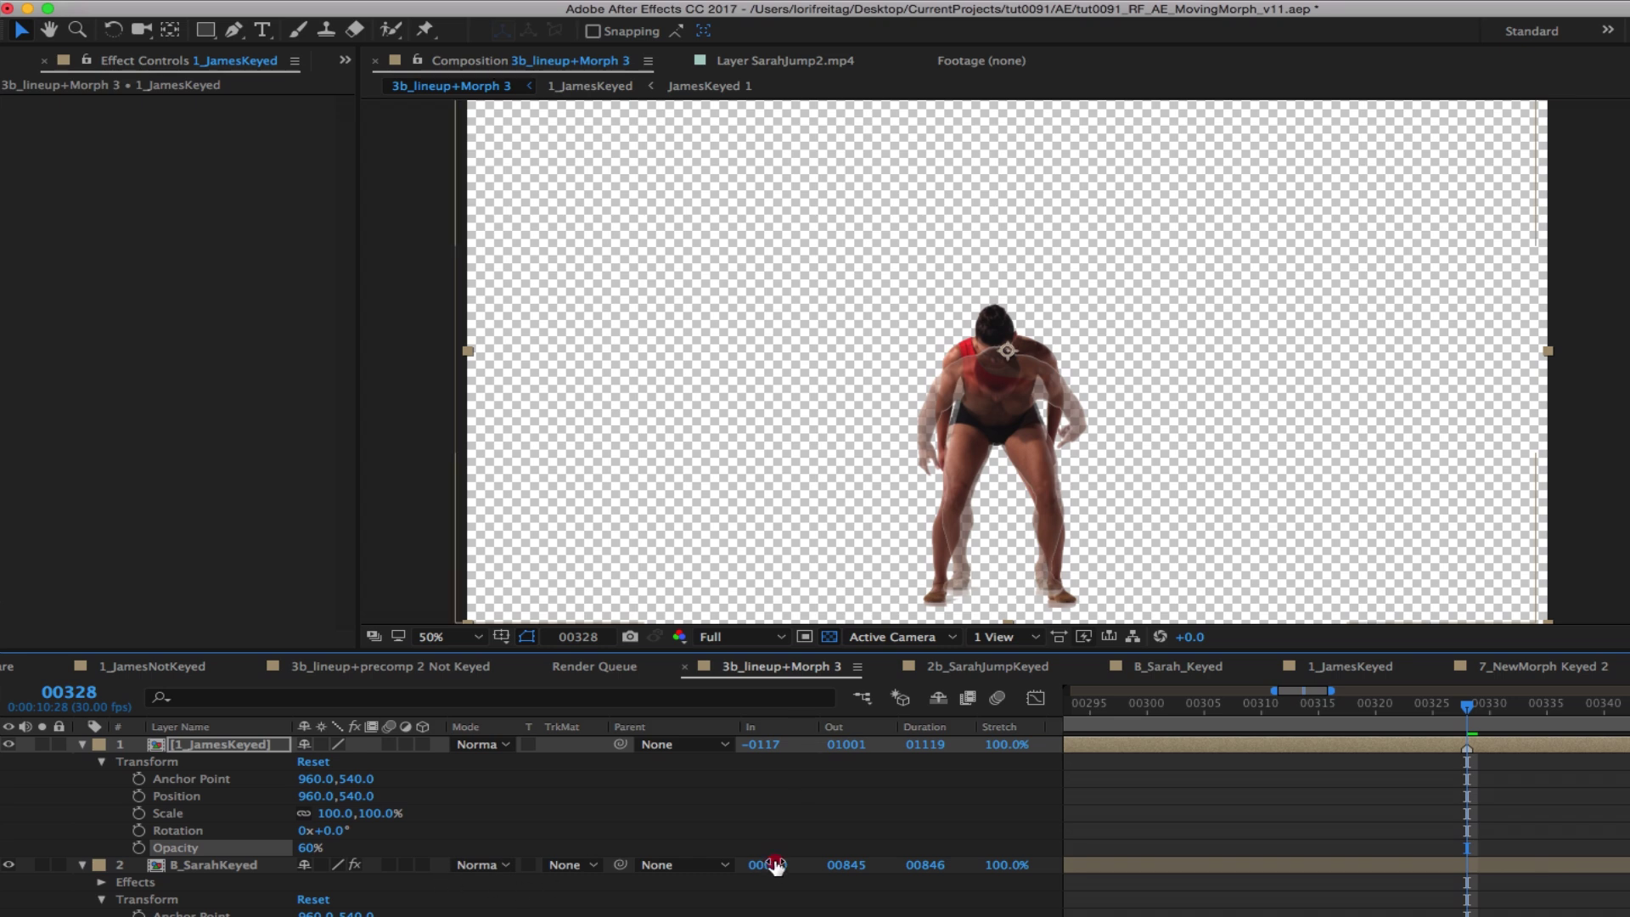
pyautogui.click(768, 864)
pyautogui.write('-0093')
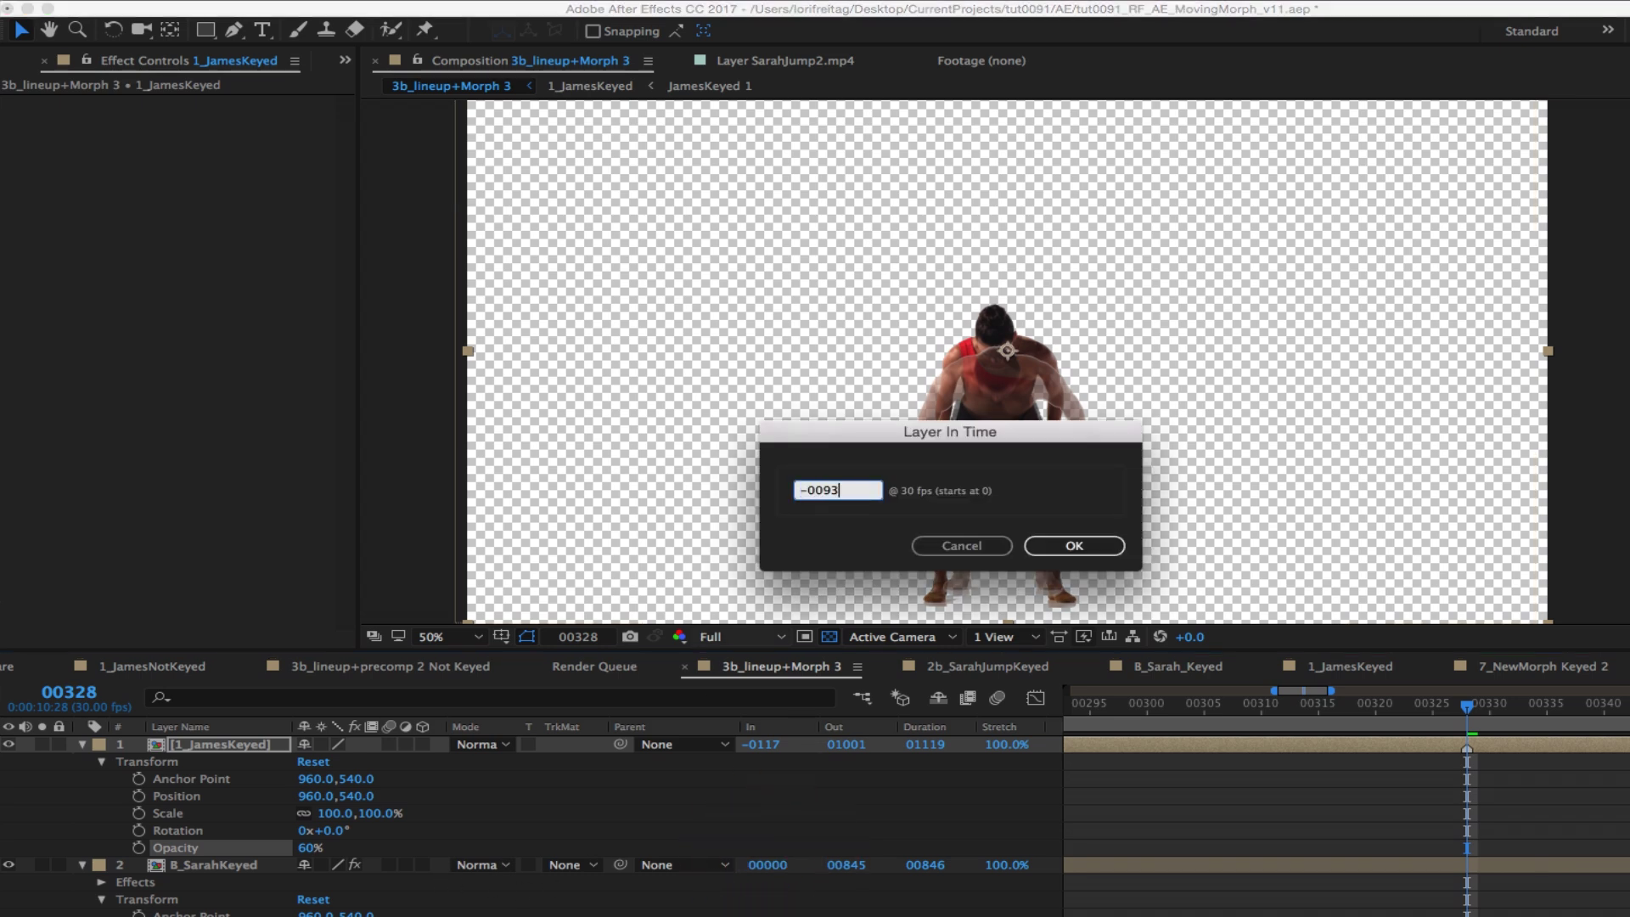
pyautogui.press('Return')
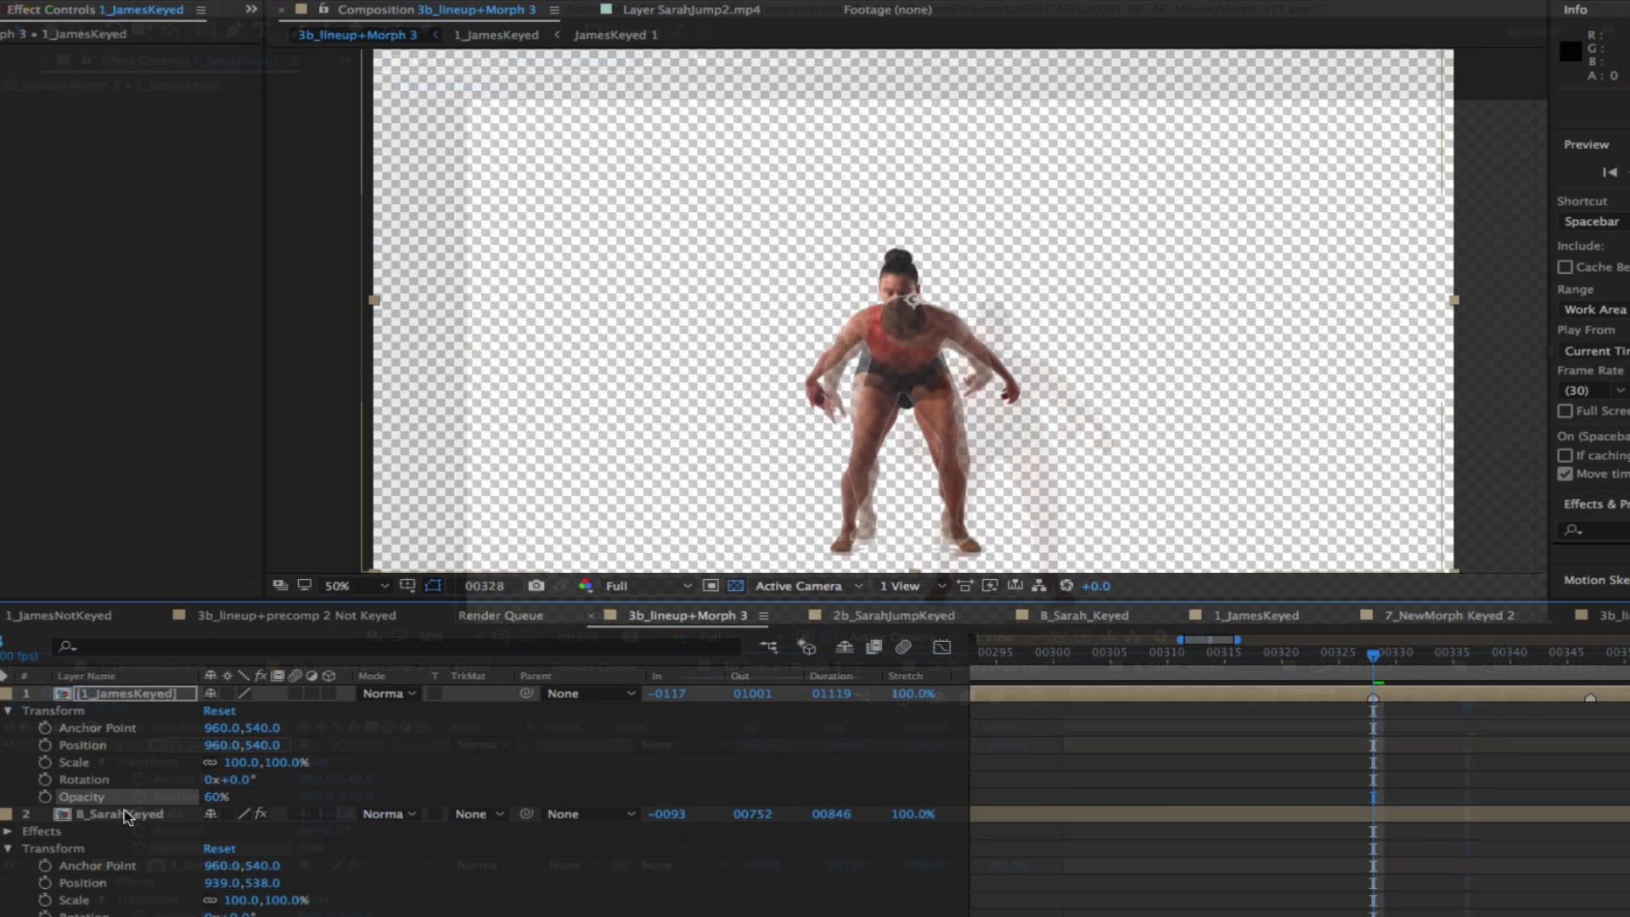
# Adjust Sarah's Position to 939.0, 538.0 and check the overlap at frame 00347
pyautogui.moveTo(316, 916); pyautogui.dragTo(312, 916)
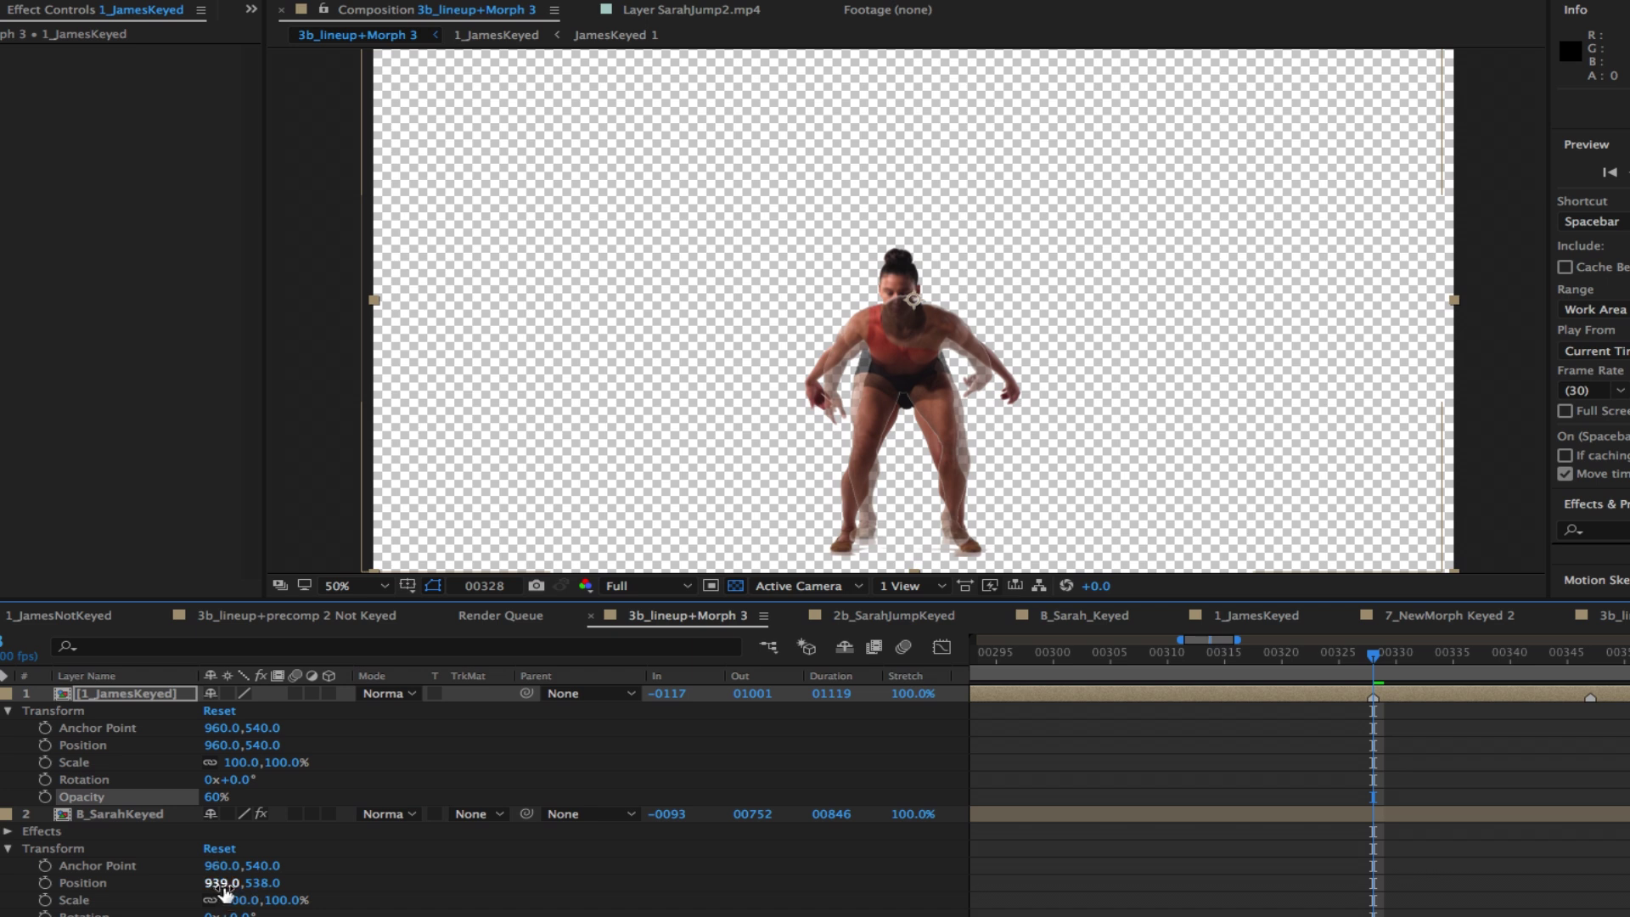
pyautogui.moveTo(225, 891); pyautogui.dragTo(223, 889)
pyautogui.moveTo(229, 883); pyautogui.dragTo(223, 885)
pyautogui.click(222, 886)
pyautogui.click(314, 885)
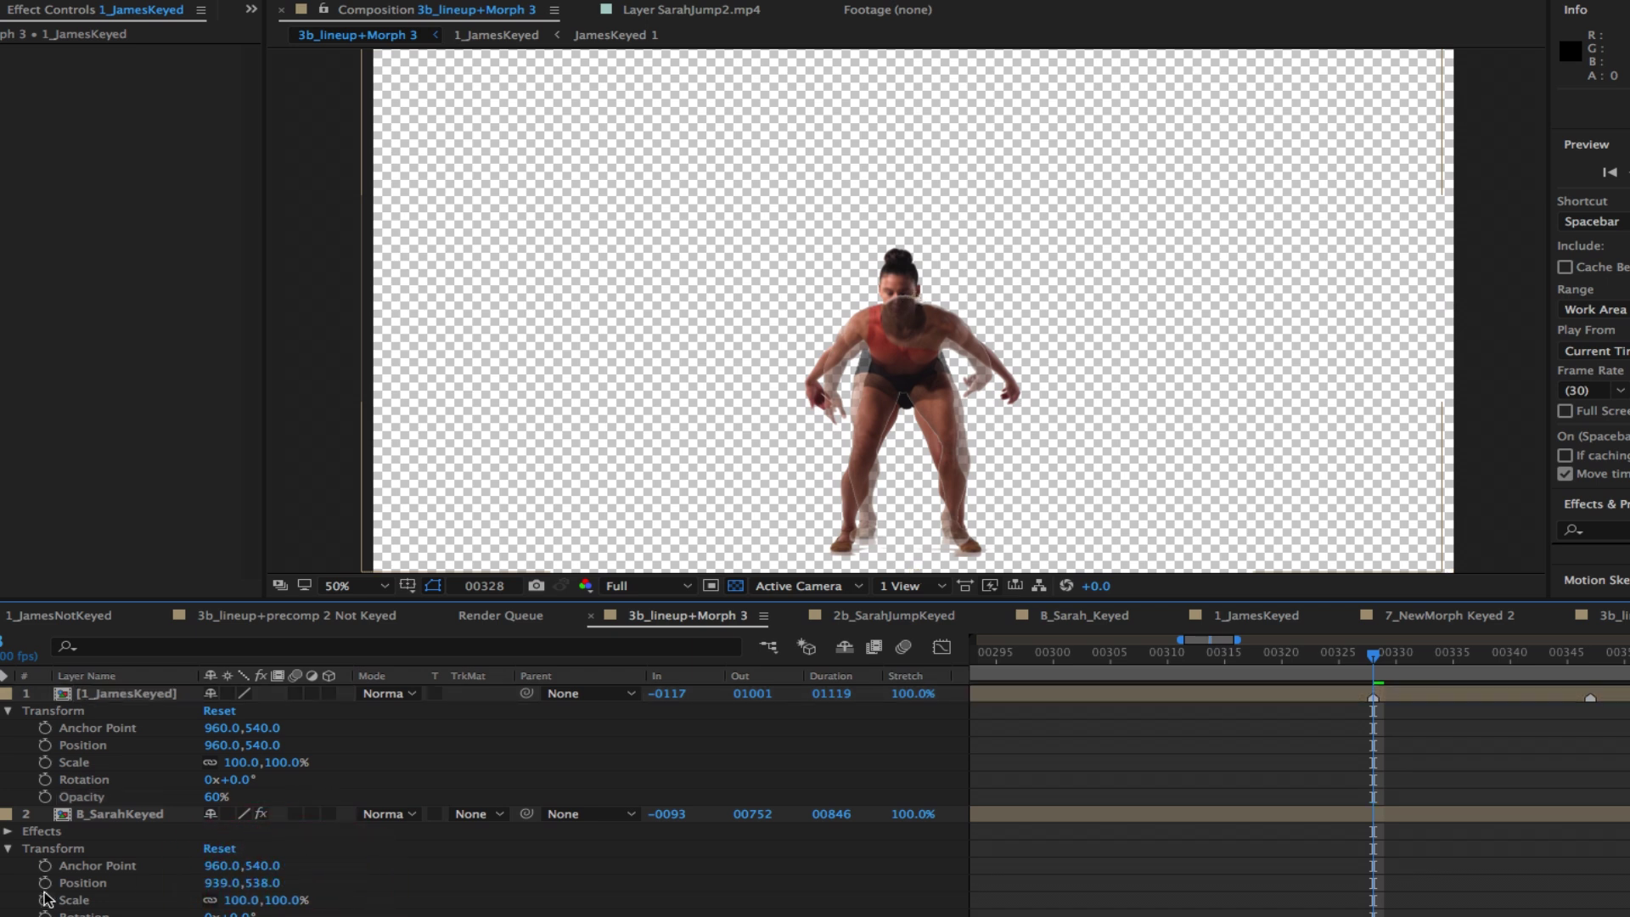
pyautogui.click(93, 883)
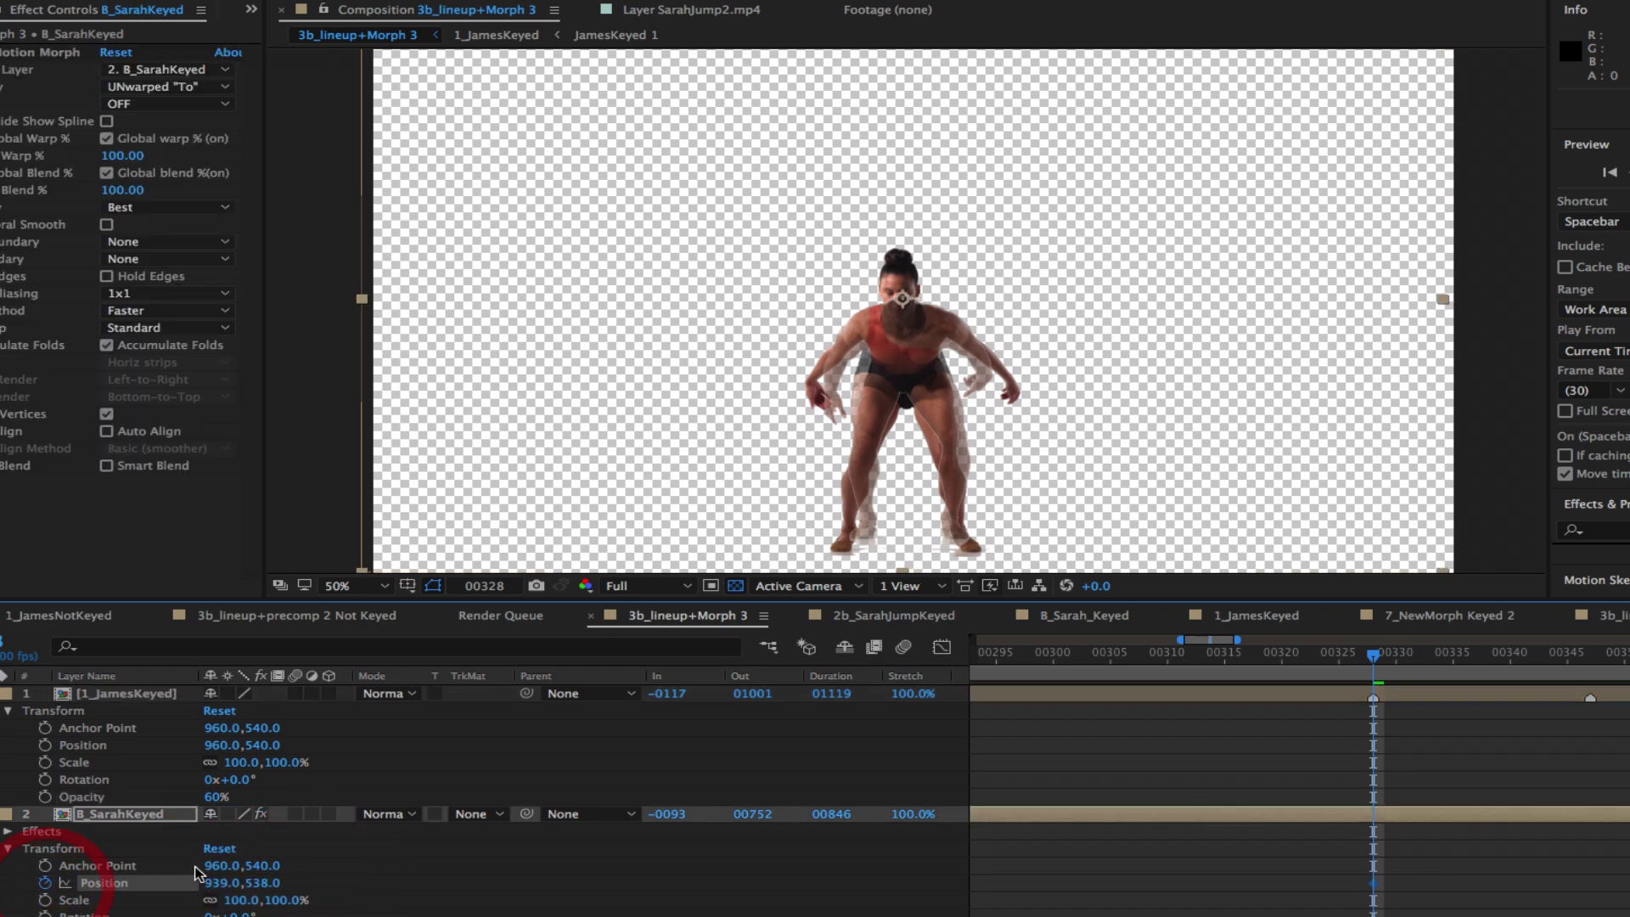
pyautogui.click(1592, 674)
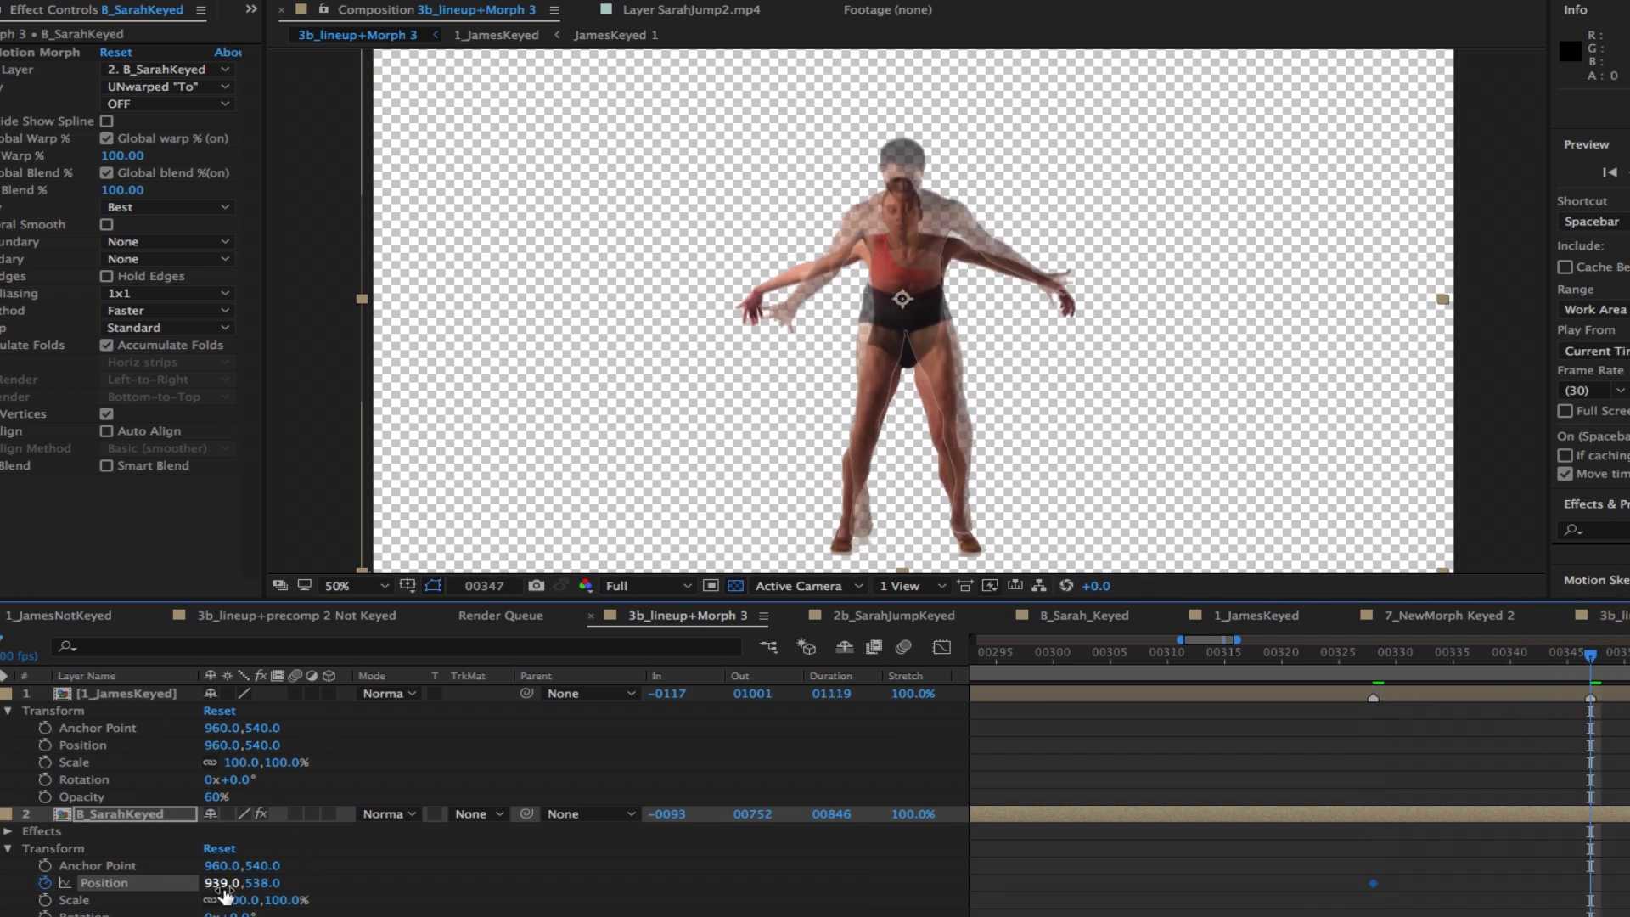
# Set Sarah's layer Position Y to 470
pyautogui.click(264, 883)
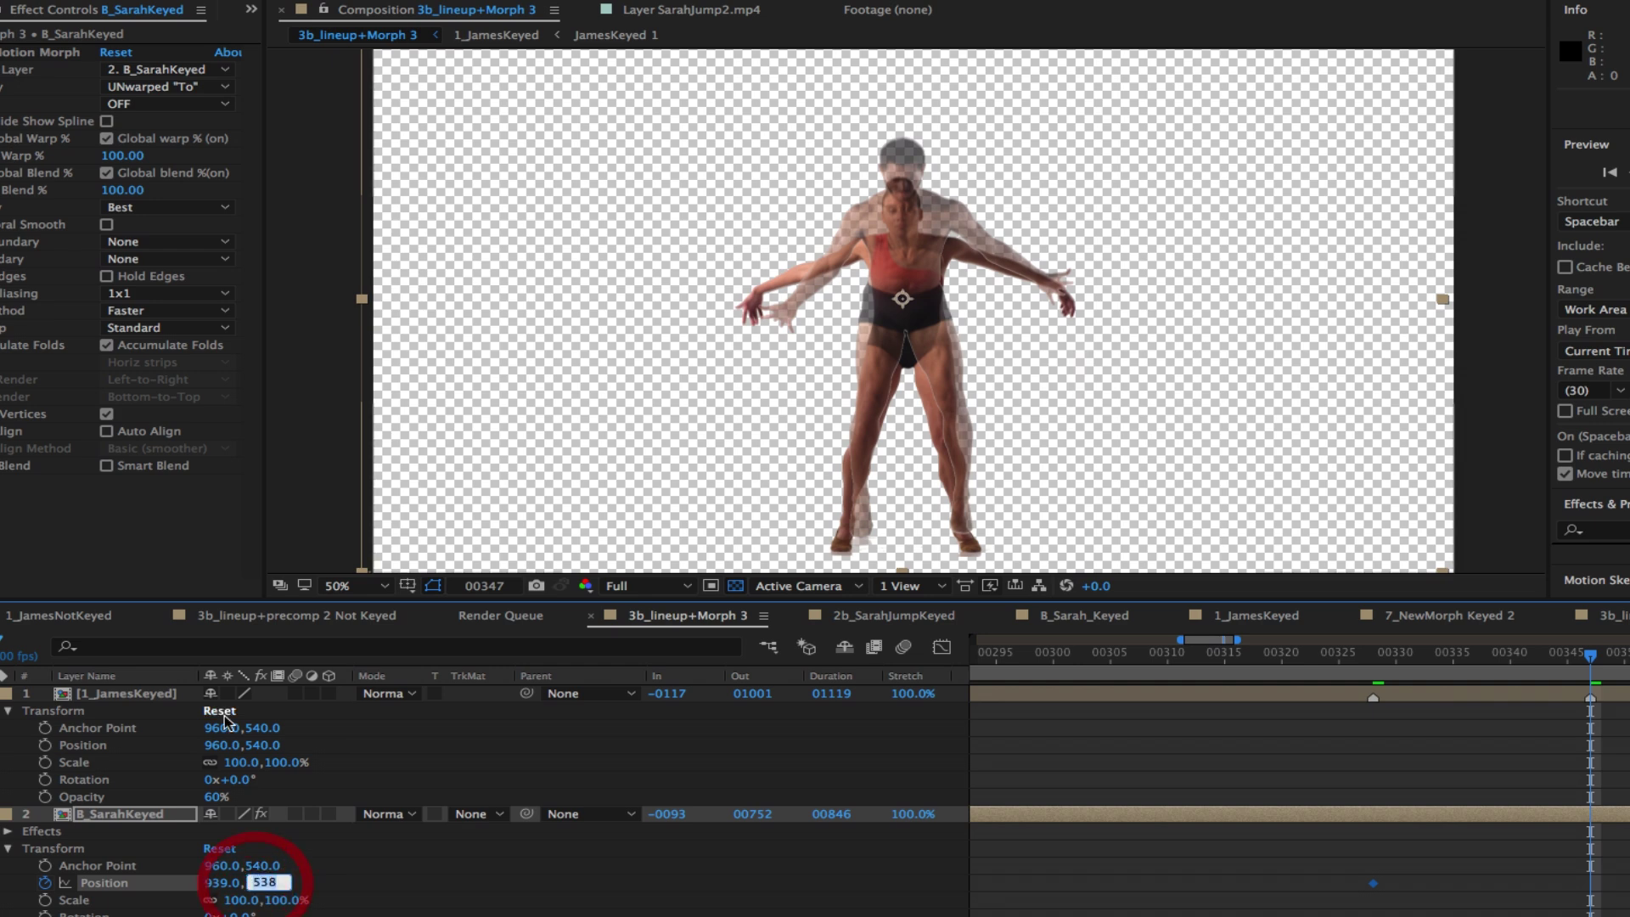
pyautogui.write('470')
pyautogui.press('Return')
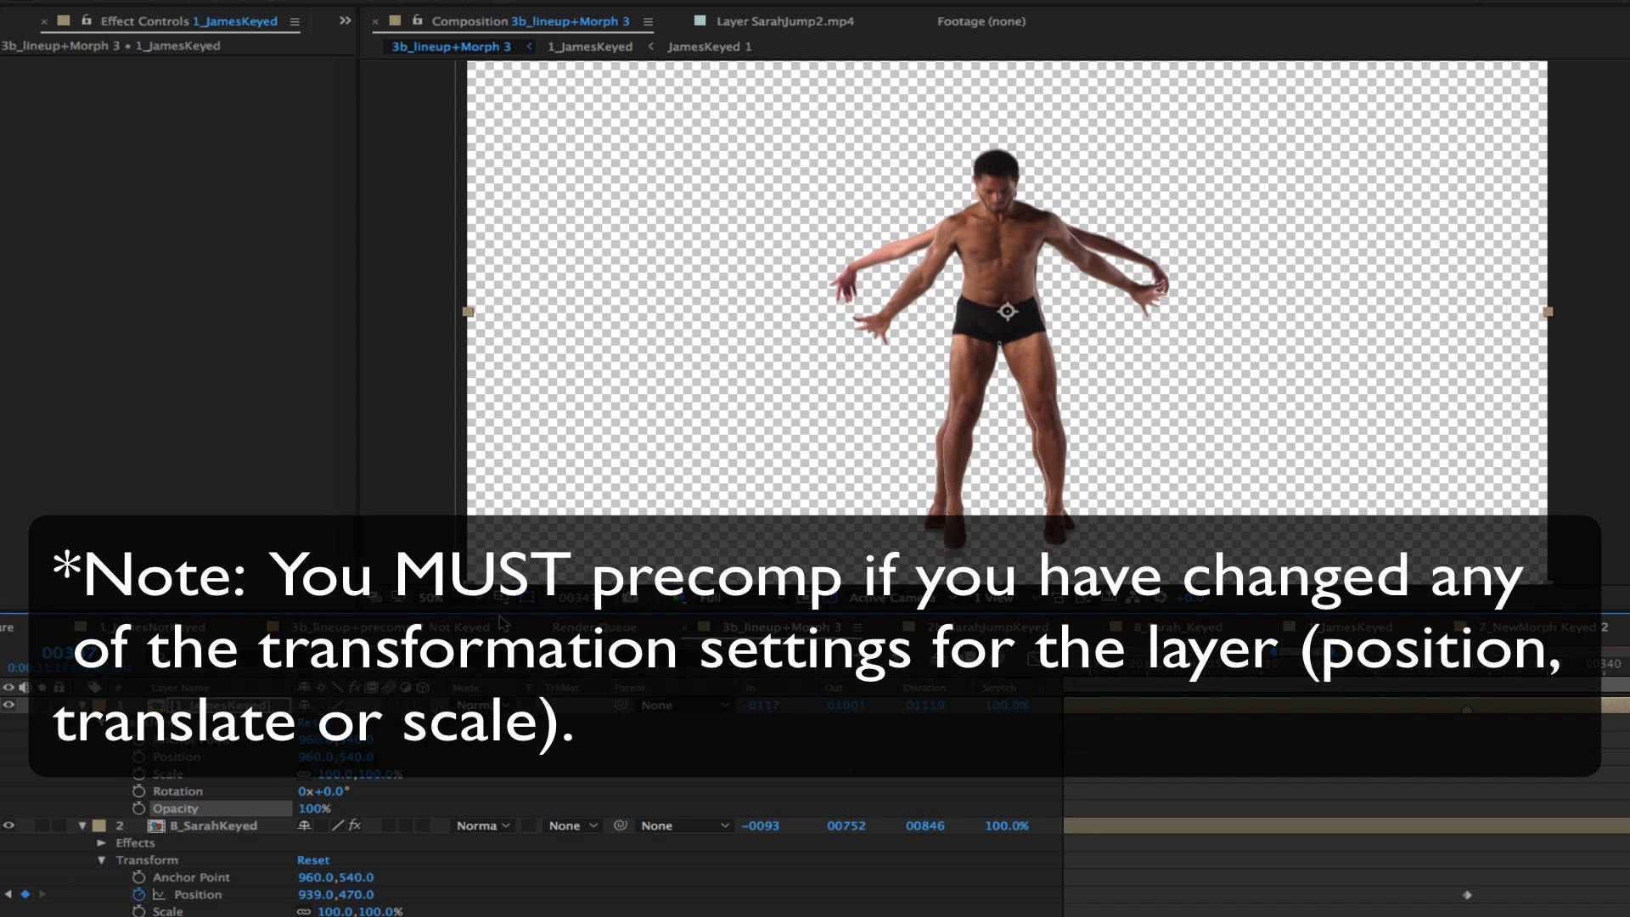
# Pre-compose Sarah's layer, leaving all attributes in 3b_lineup+Morph 3
pyautogui.click(215, 825)
pyautogui.rightClick(226, 830)
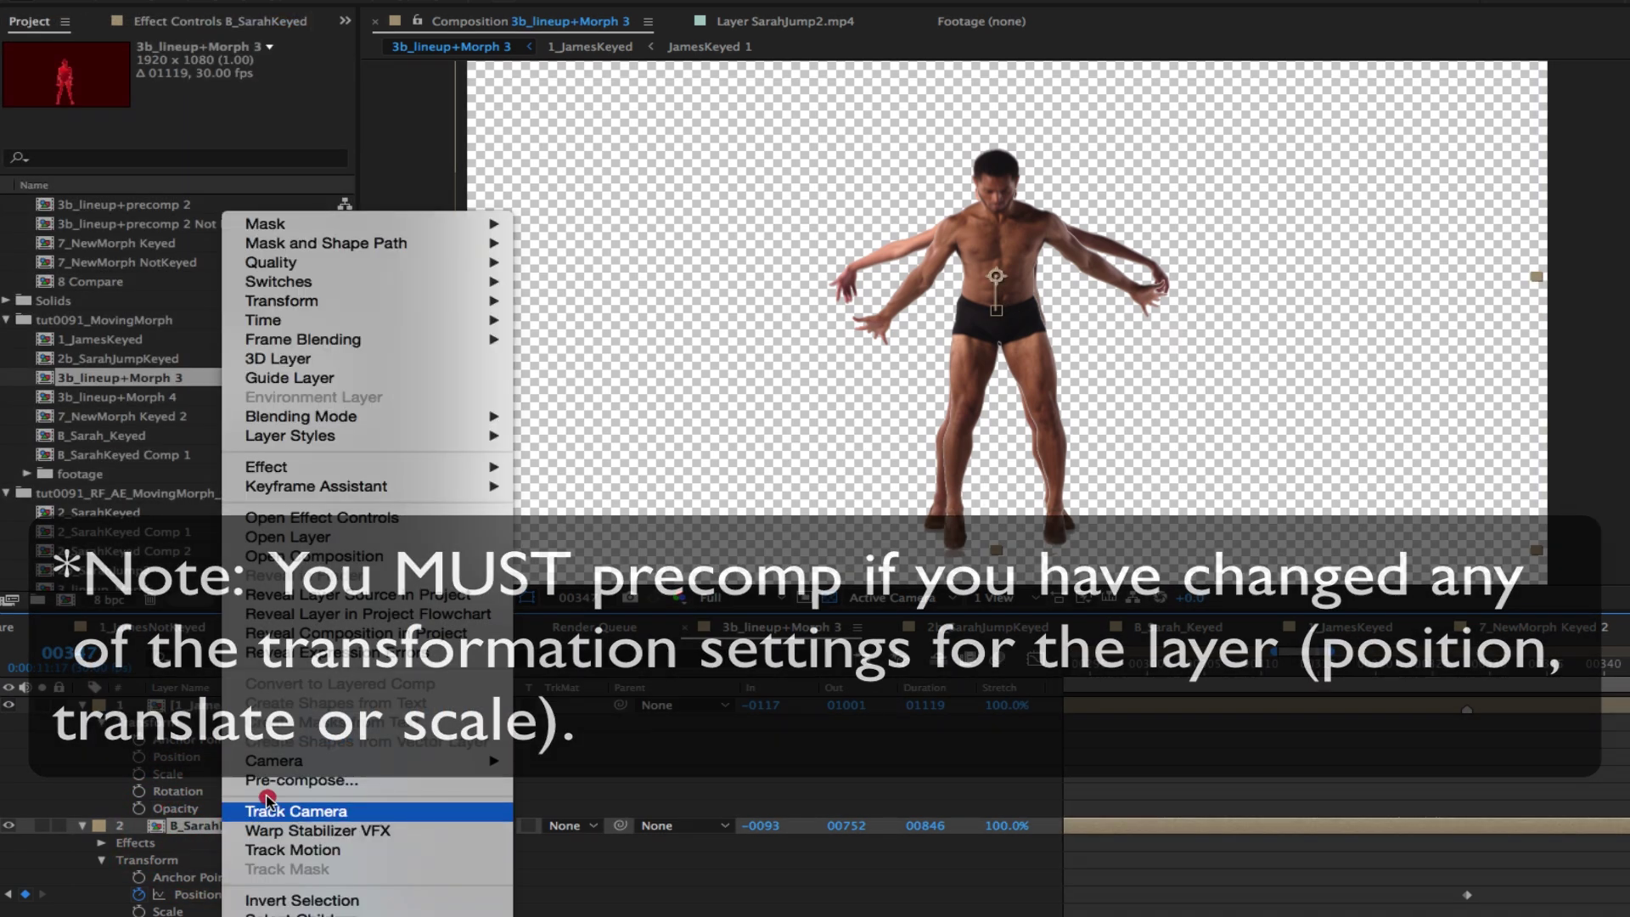
pyautogui.press('Escape')
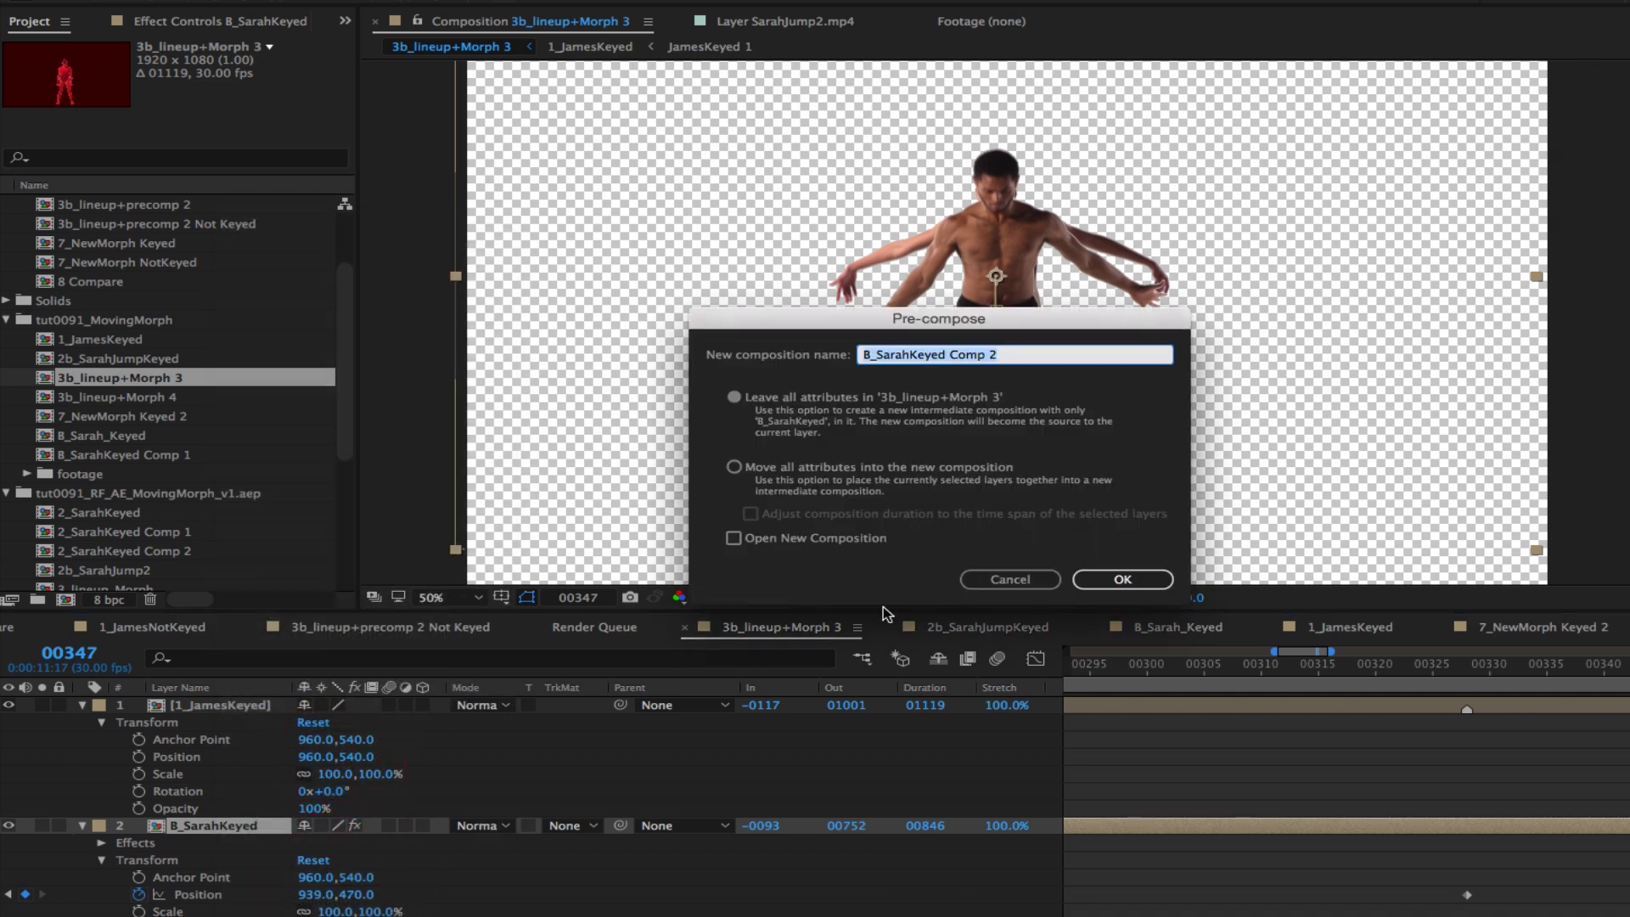
pyautogui.click(1156, 576)
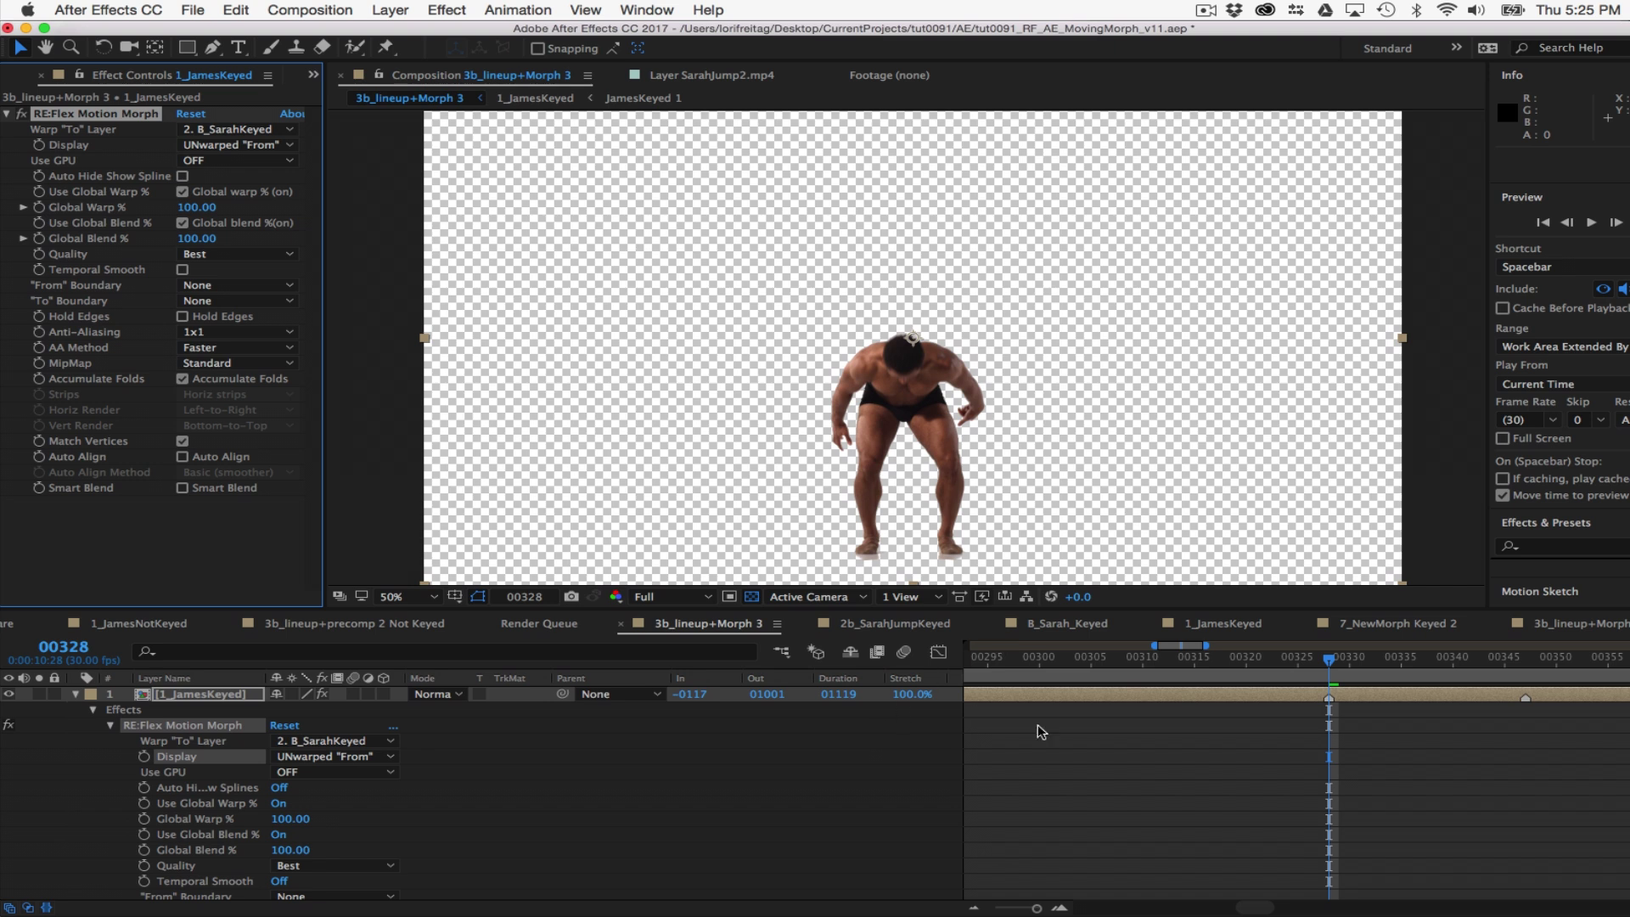
# Keyframe Global Warp % at 0 on frame 00328
pyautogui.click(1525, 685)
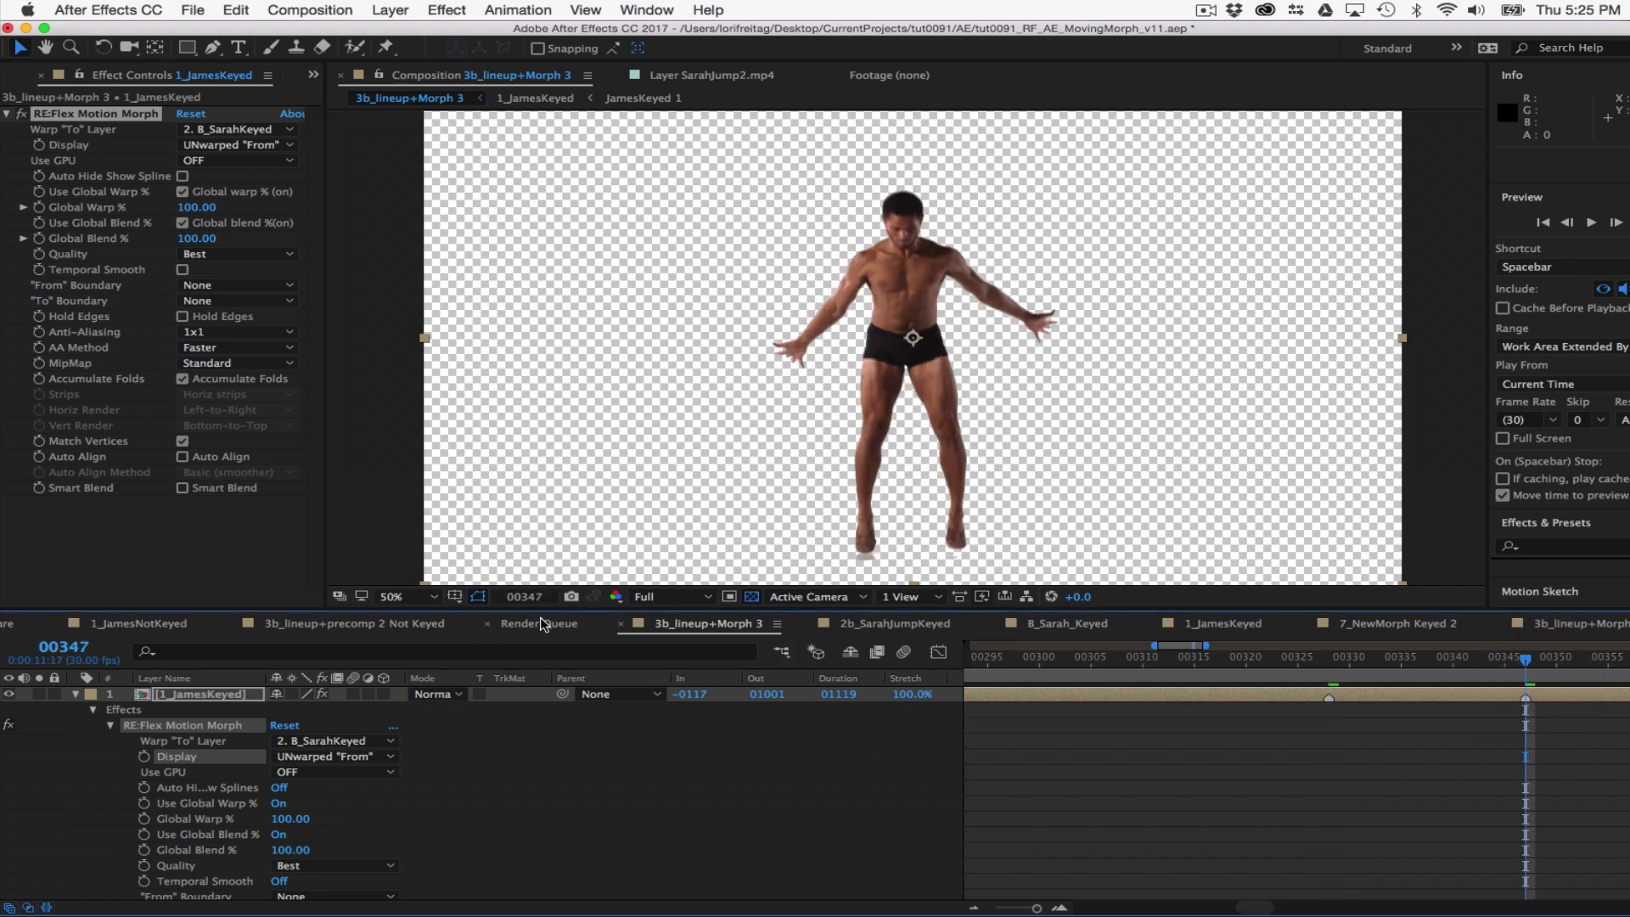
pyautogui.click(1329, 680)
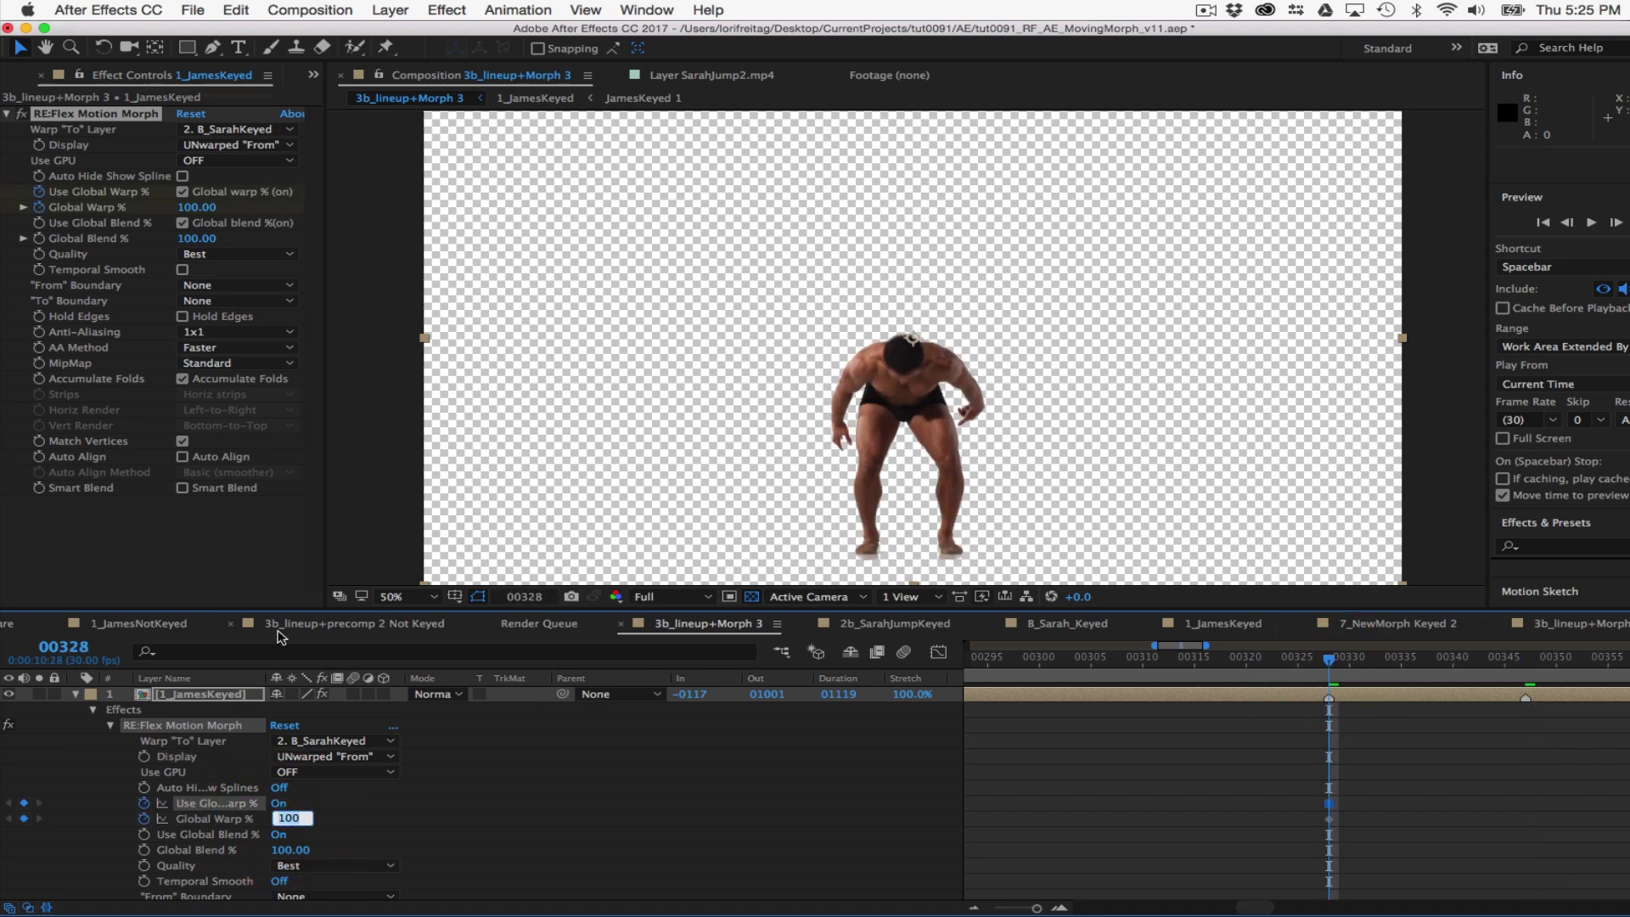
pyautogui.write('0')
pyautogui.press('Return')
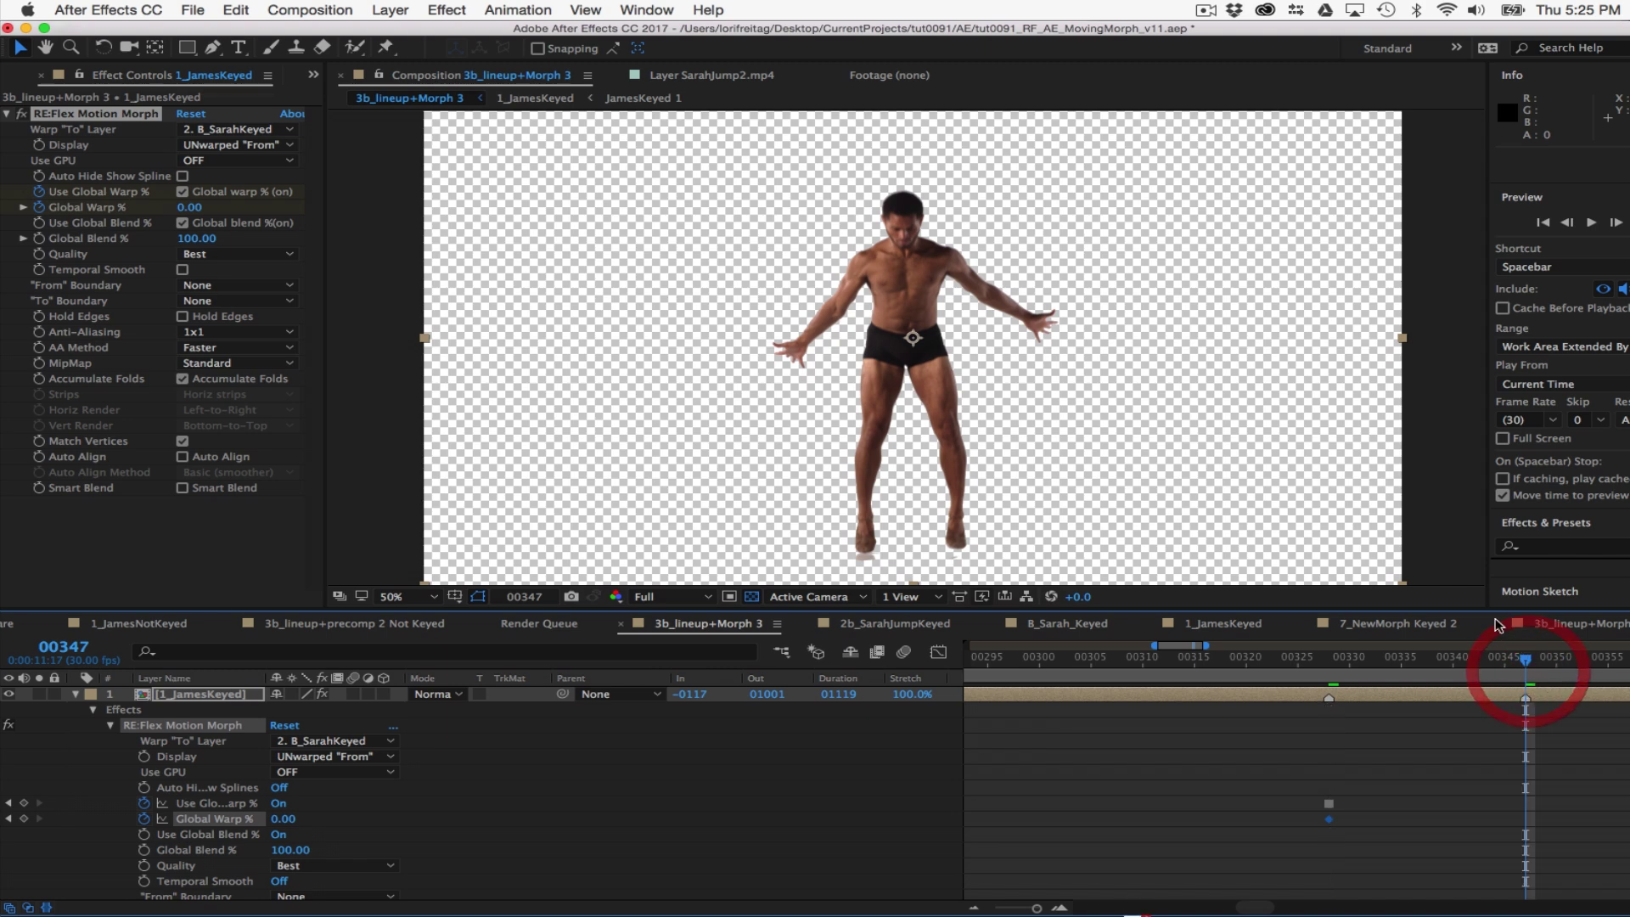
pyautogui.click(285, 821)
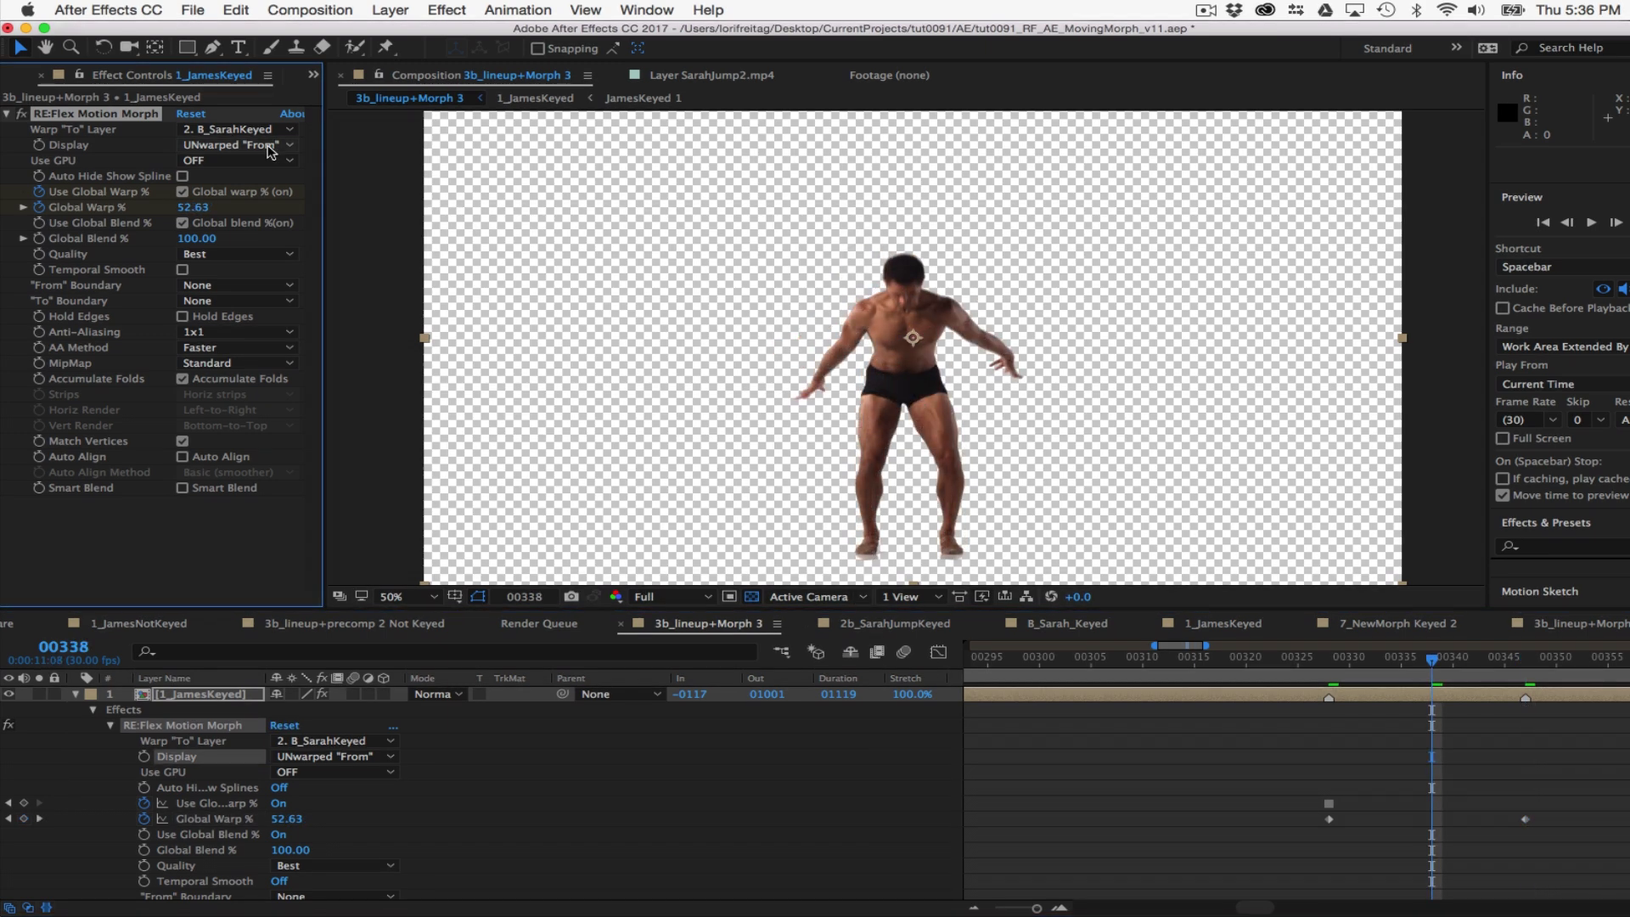
# Set Display to UNwarped "To" and keyframe Global Blend % from 0, then at frame 00347
pyautogui.click(272, 151)
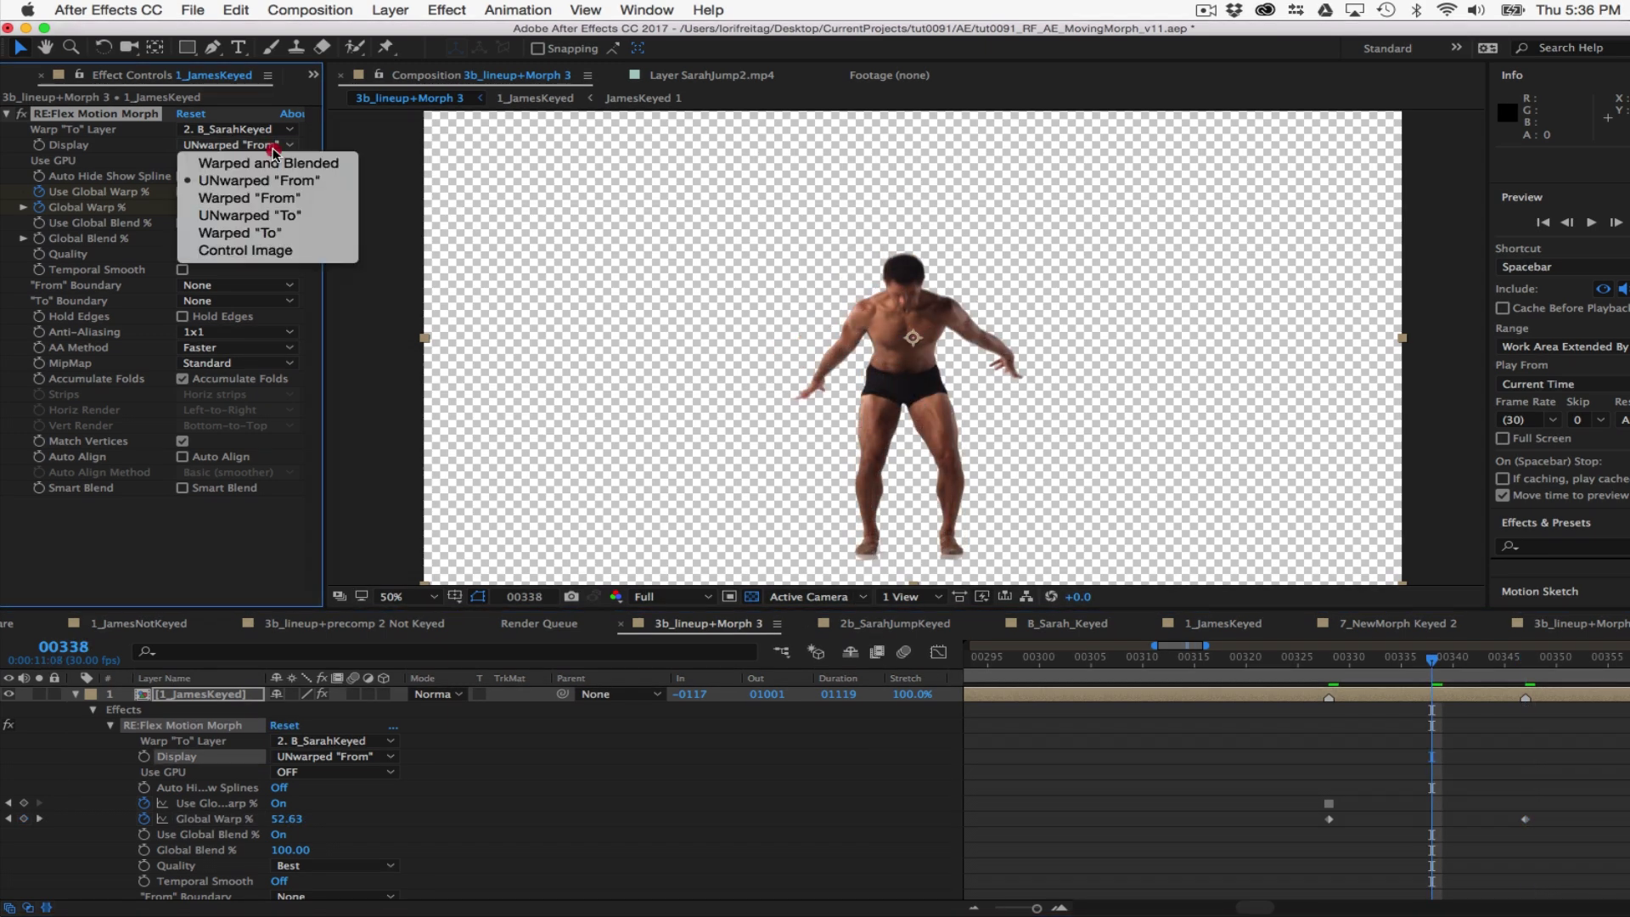
pyautogui.click(281, 212)
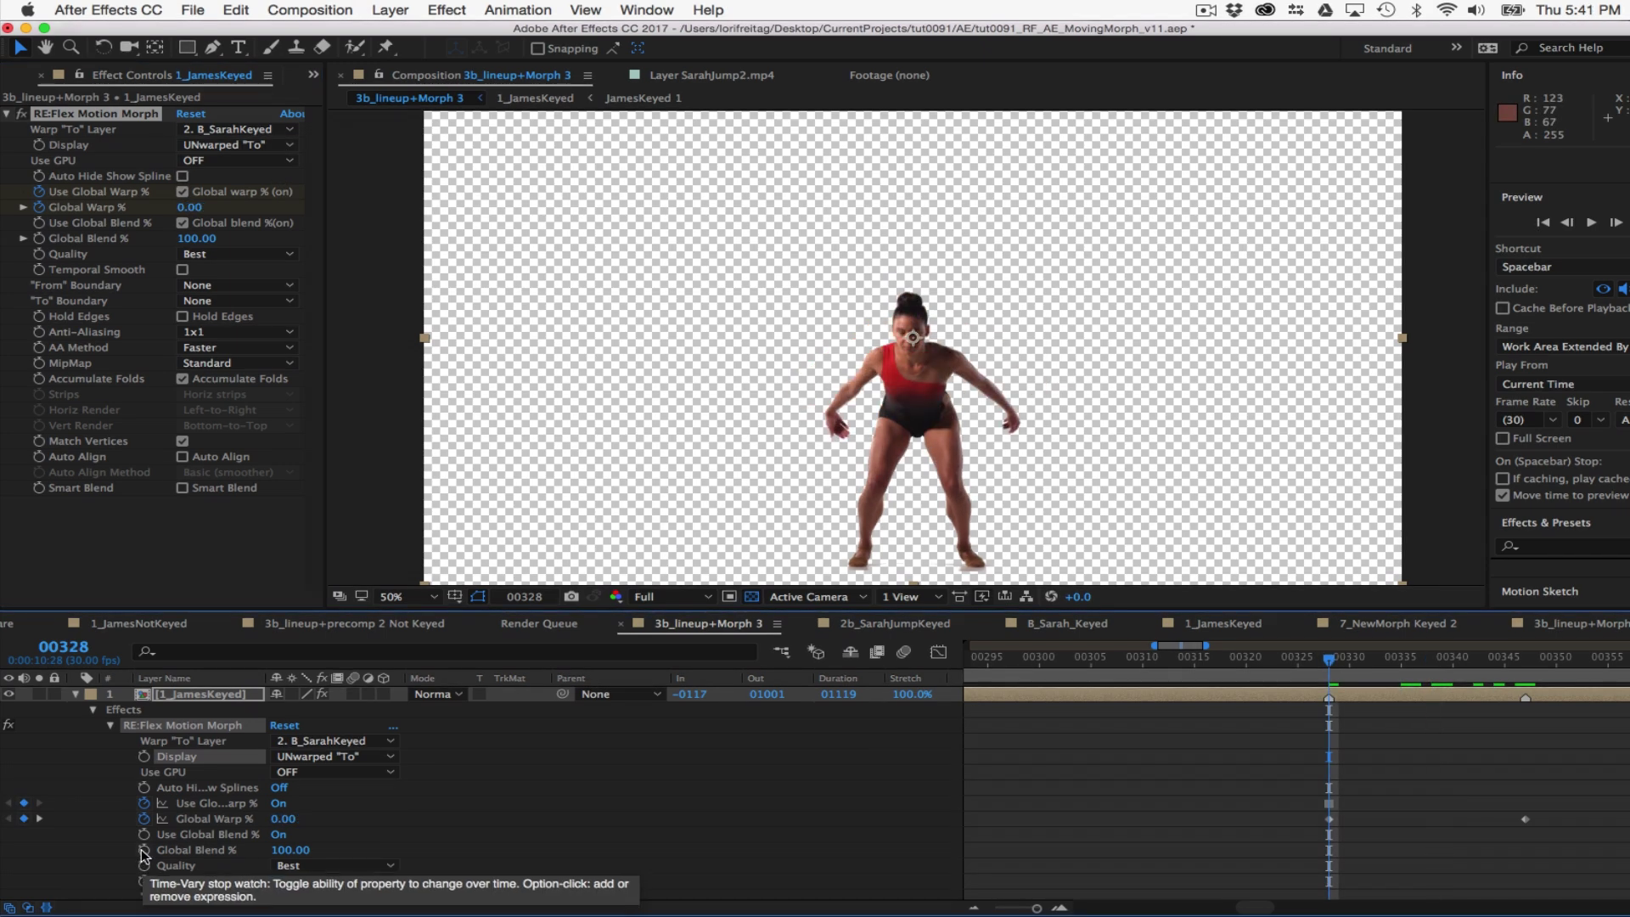
pyautogui.click(144, 850)
pyautogui.click(280, 849)
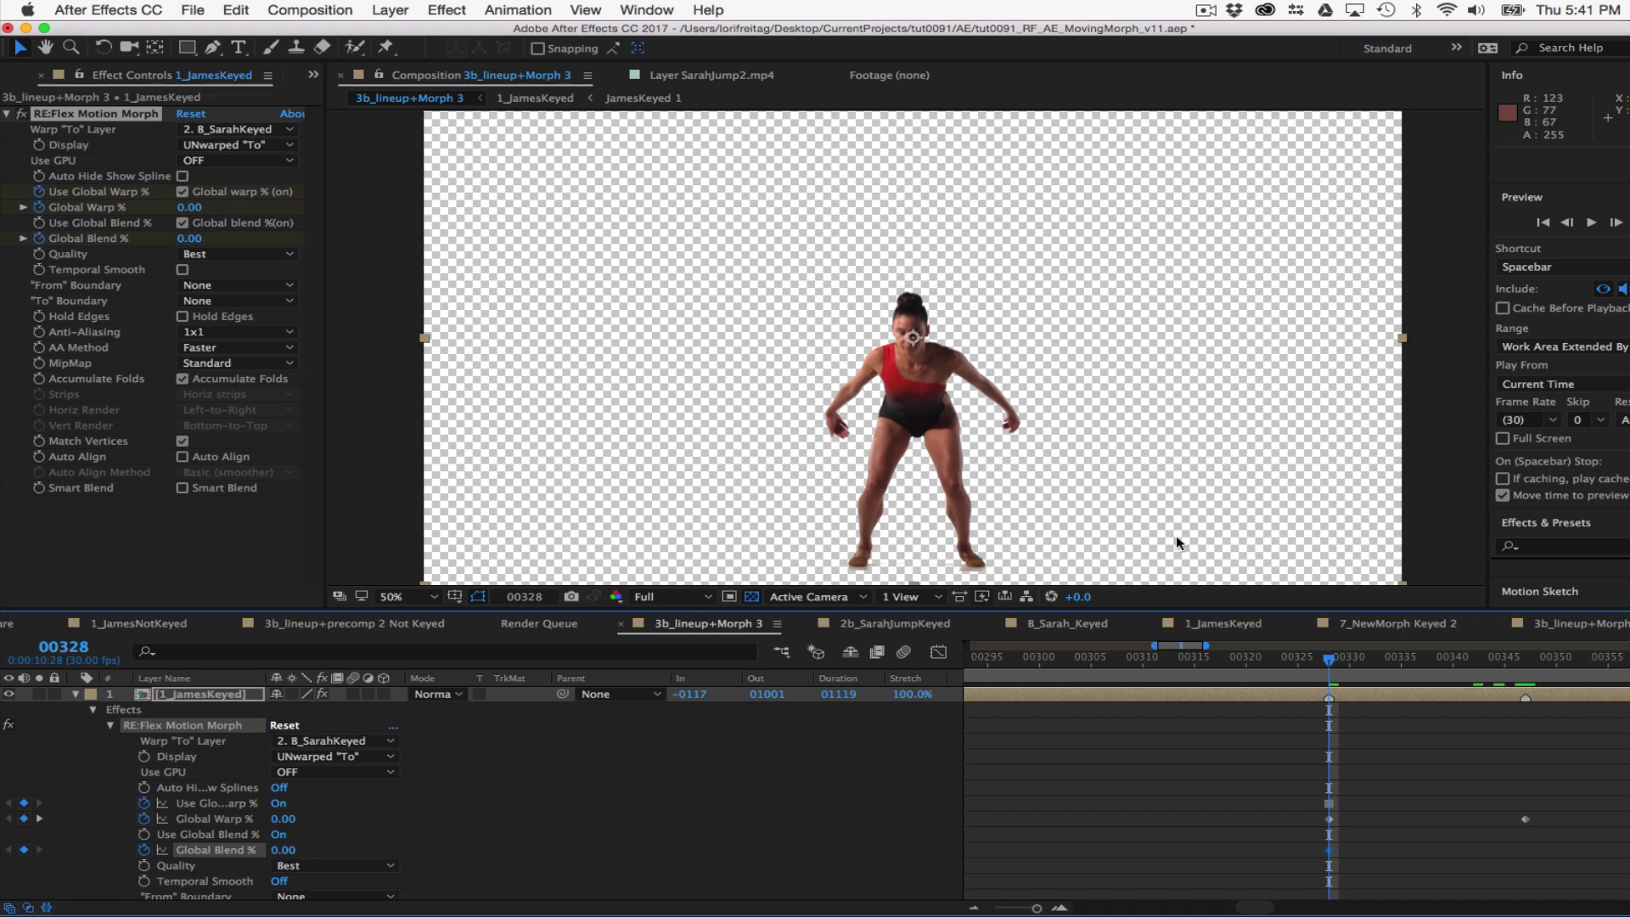
pyautogui.moveTo(1331, 665); pyautogui.dragTo(1544, 652)
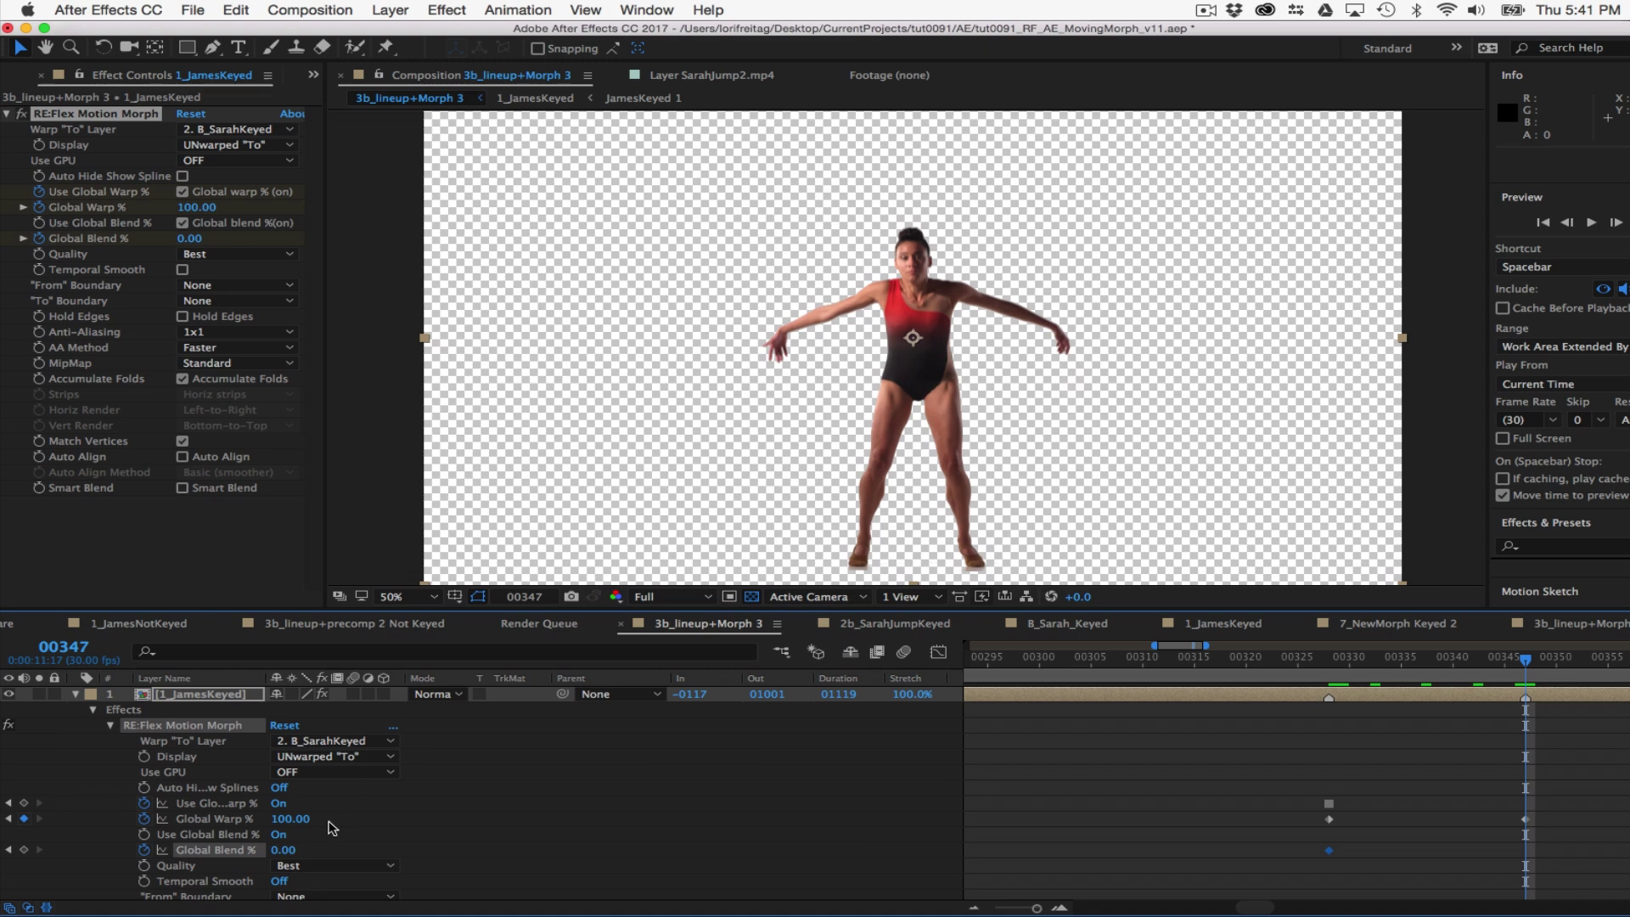
pyautogui.click(276, 850)
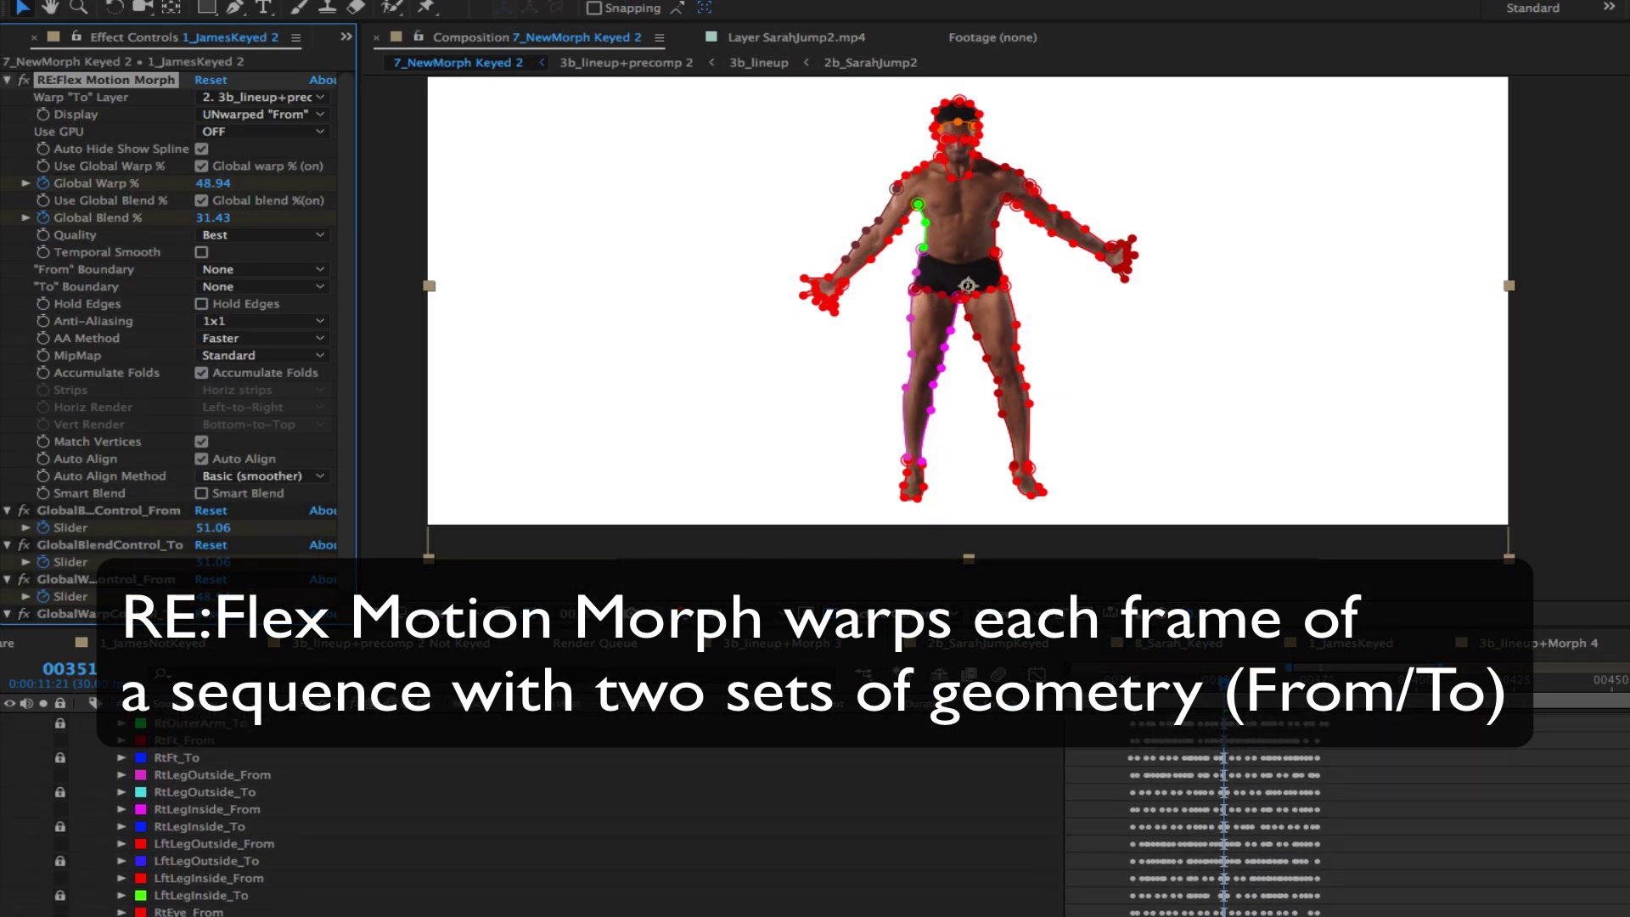
# Switch the morph Display between UNwarped "From" and UNwarped "To" to compare the images
pyautogui.click(289, 115)
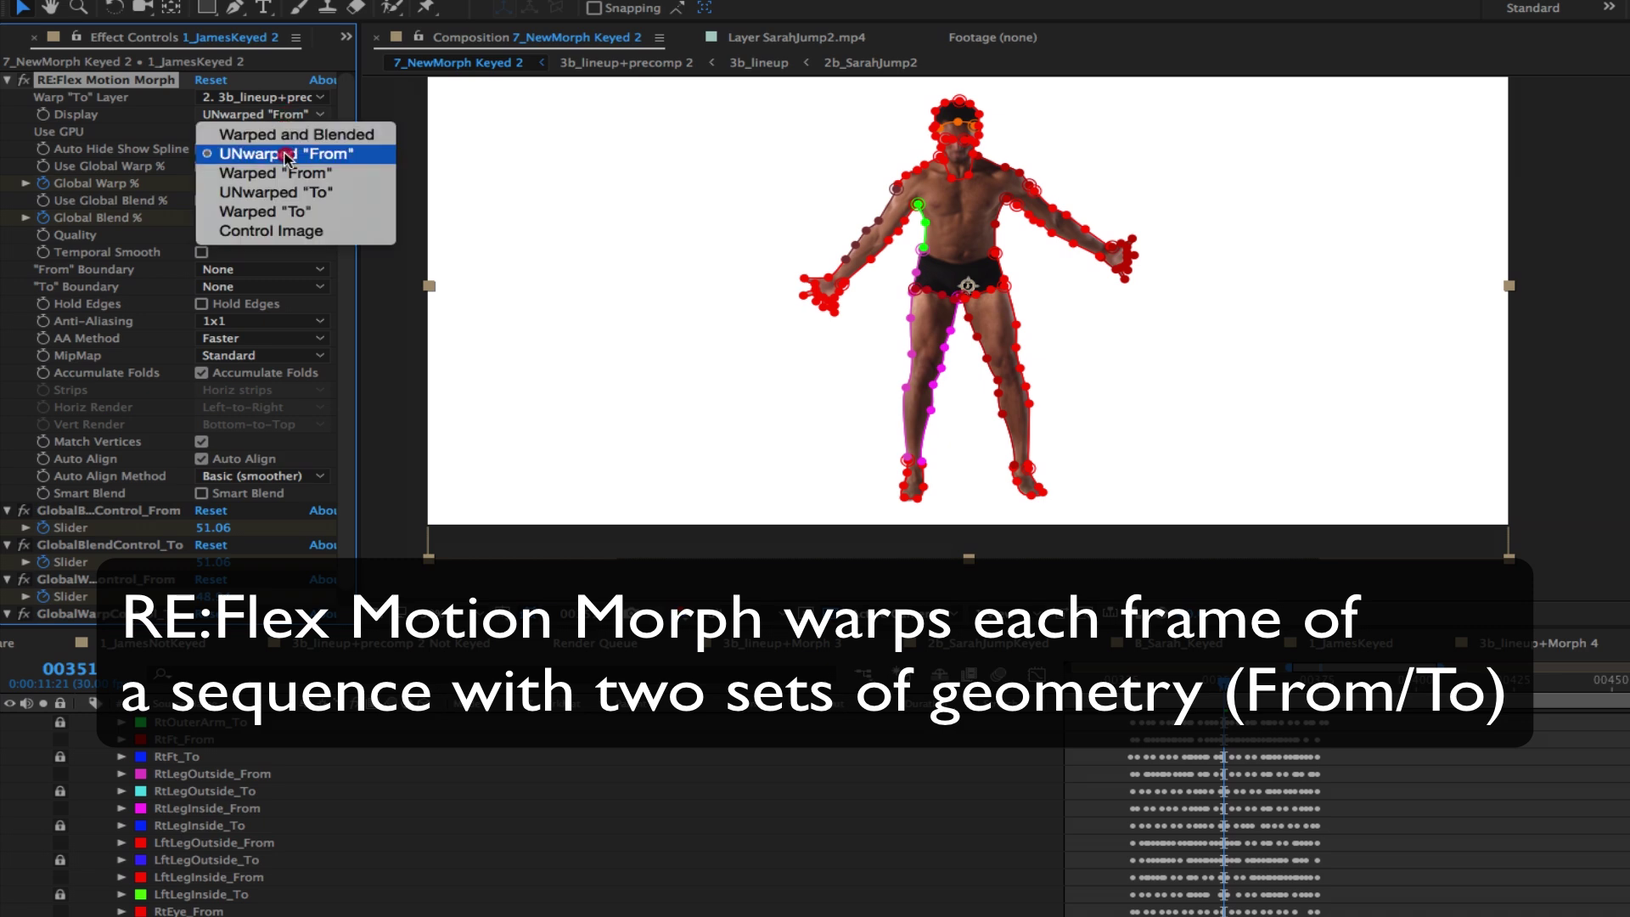
pyautogui.click(287, 156)
pyautogui.click(281, 114)
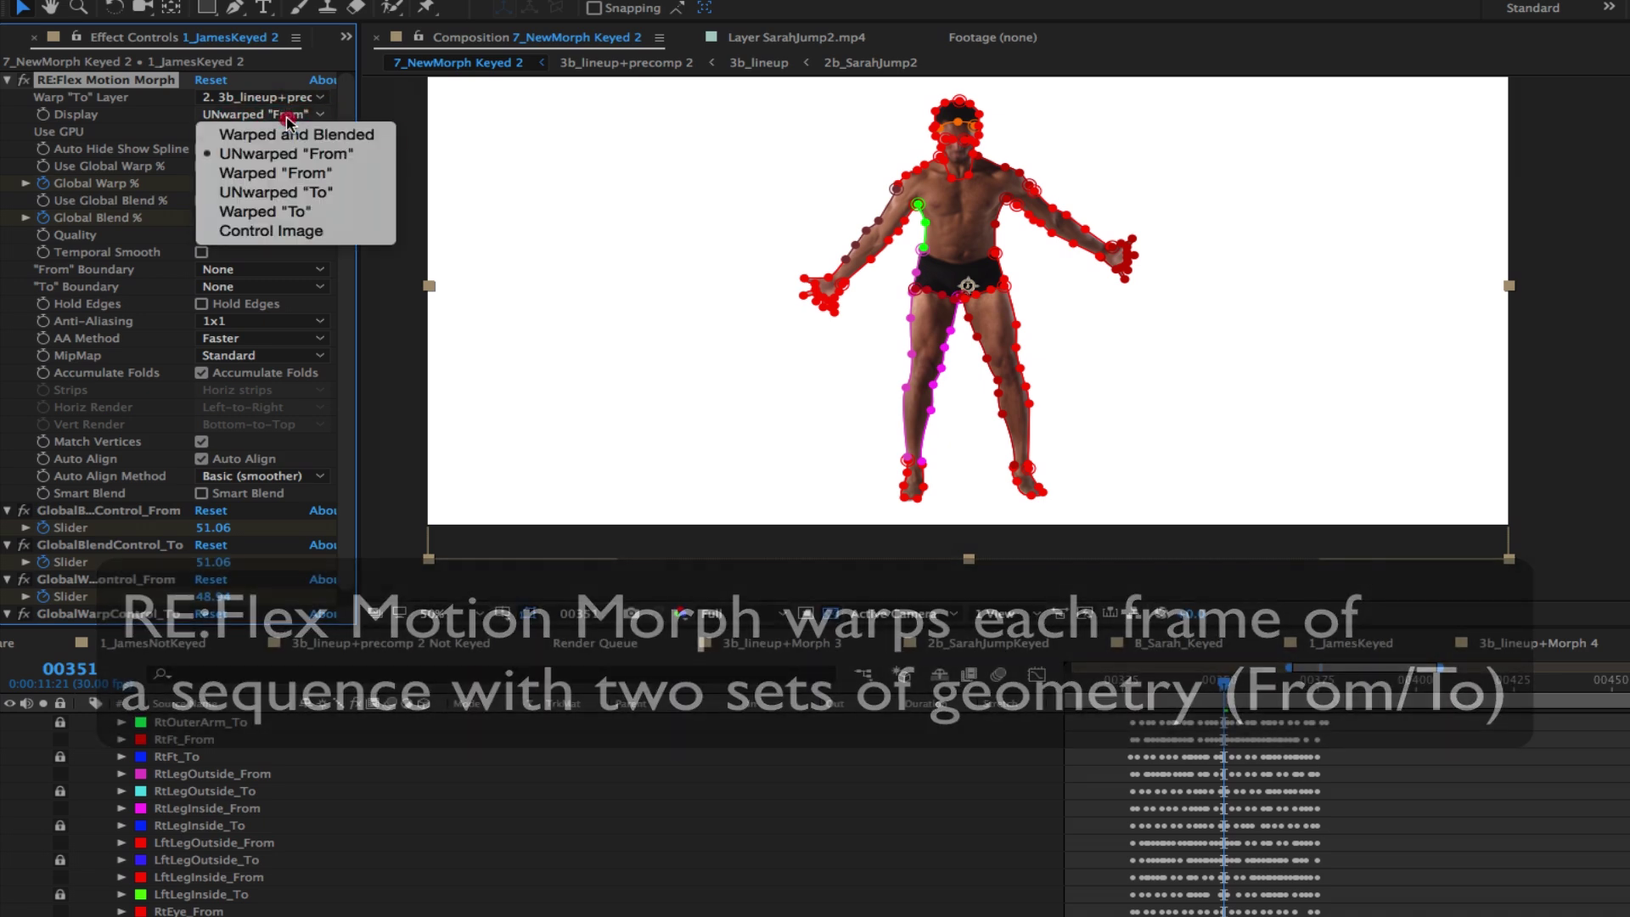
pyautogui.click(287, 188)
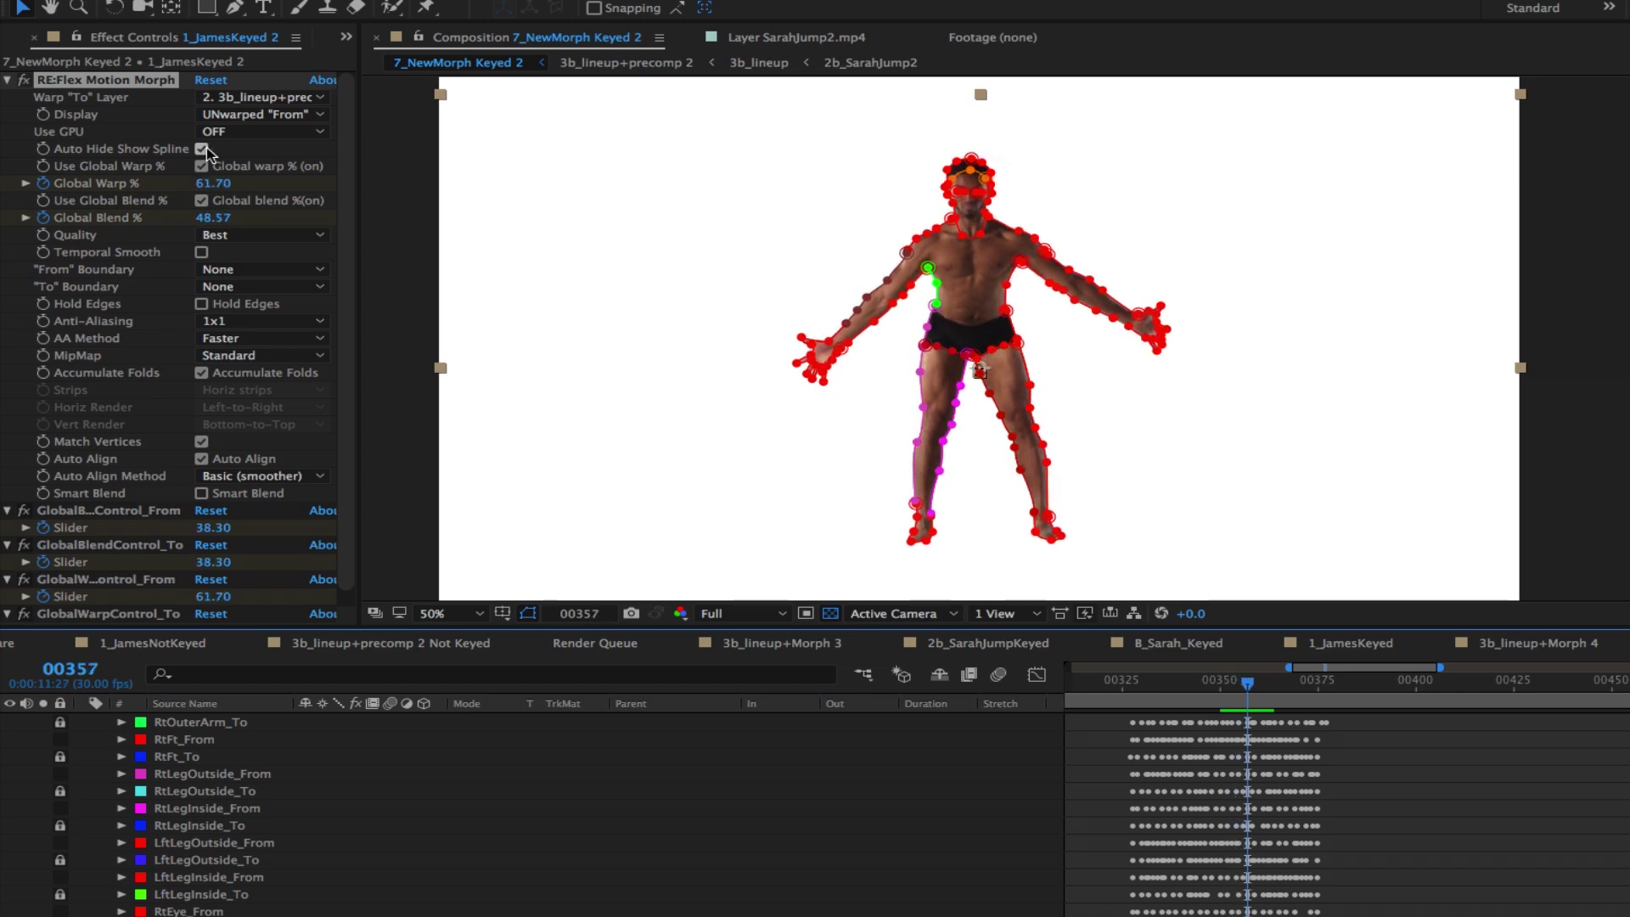
pyautogui.click(251, 116)
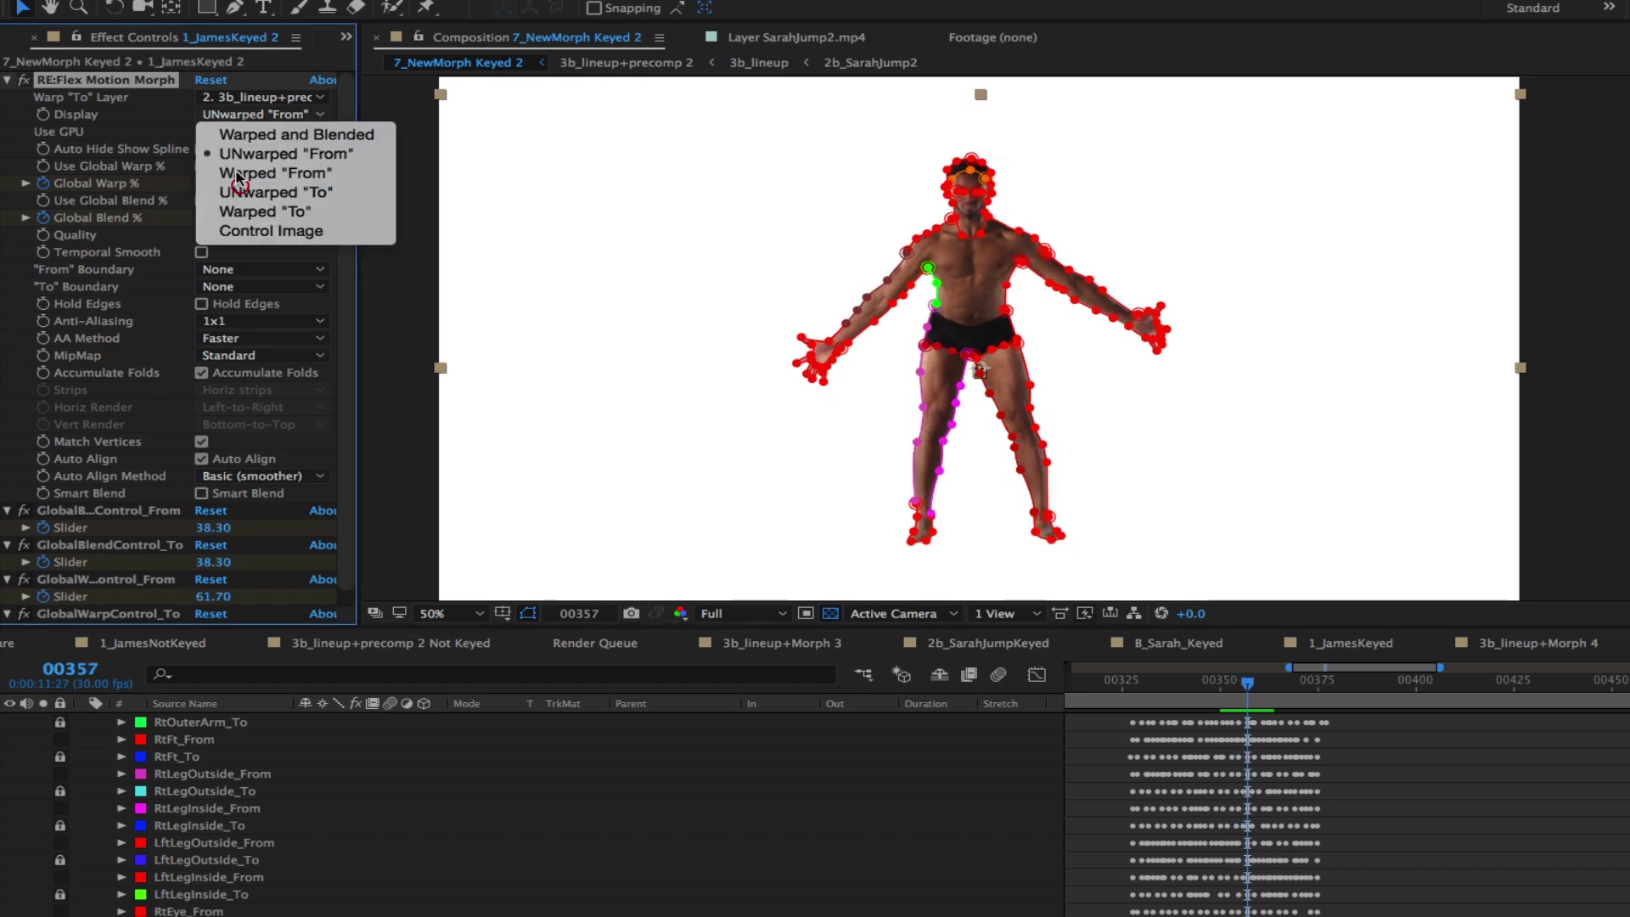
pyautogui.click(228, 189)
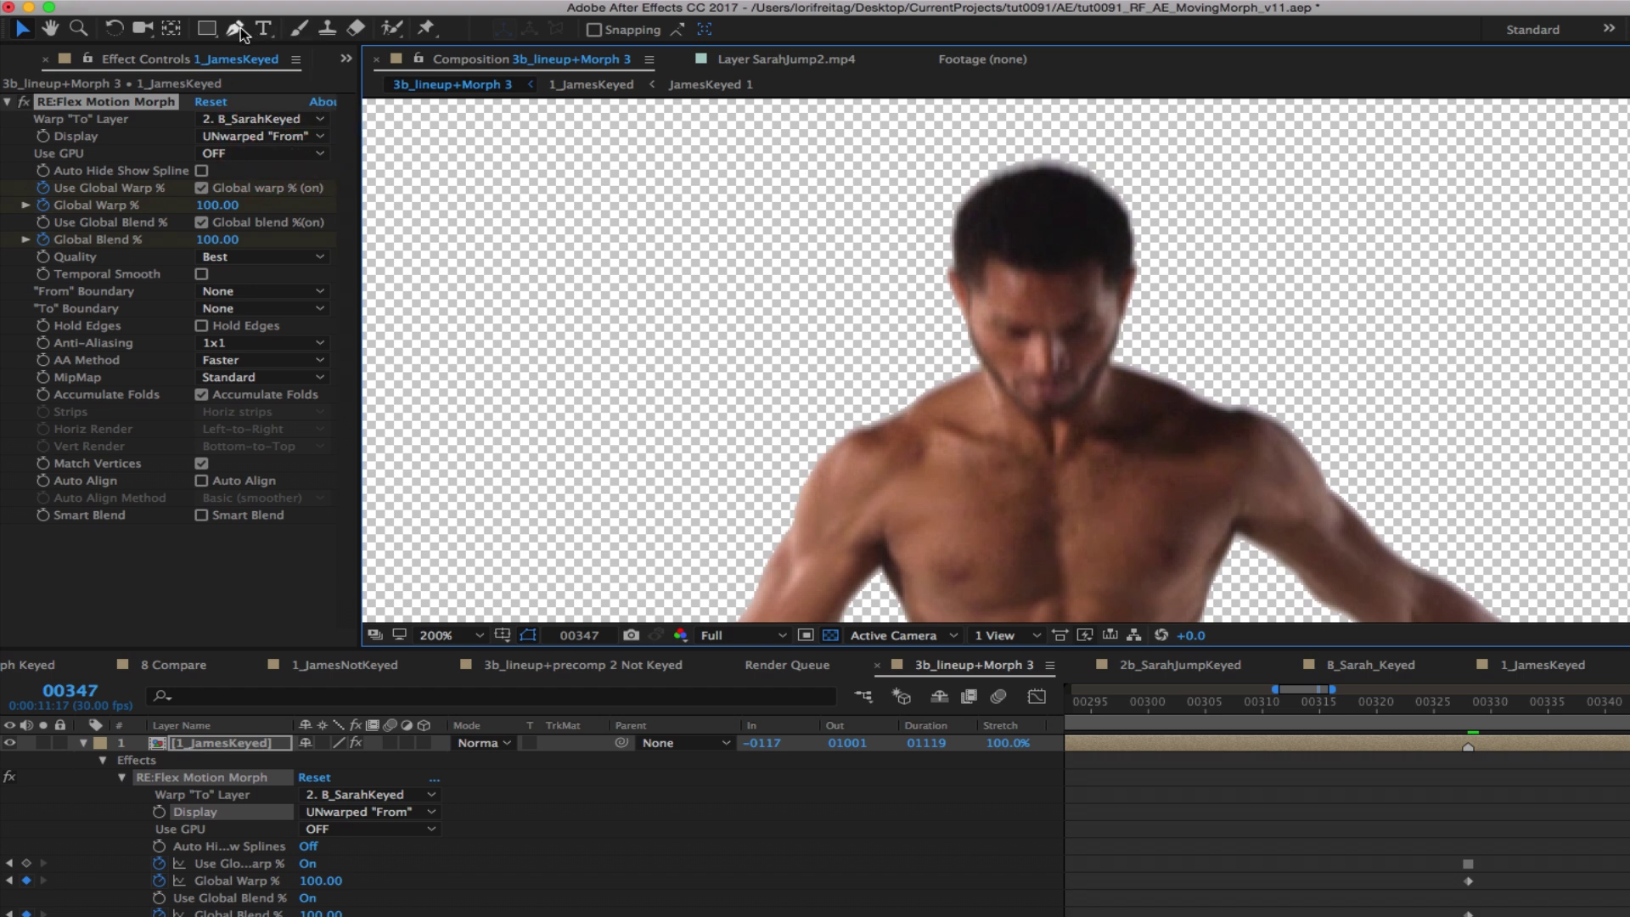
# Trace a closed mask spline around James's head
pyautogui.click(237, 29)
pyautogui.click(953, 261)
pyautogui.click(961, 203)
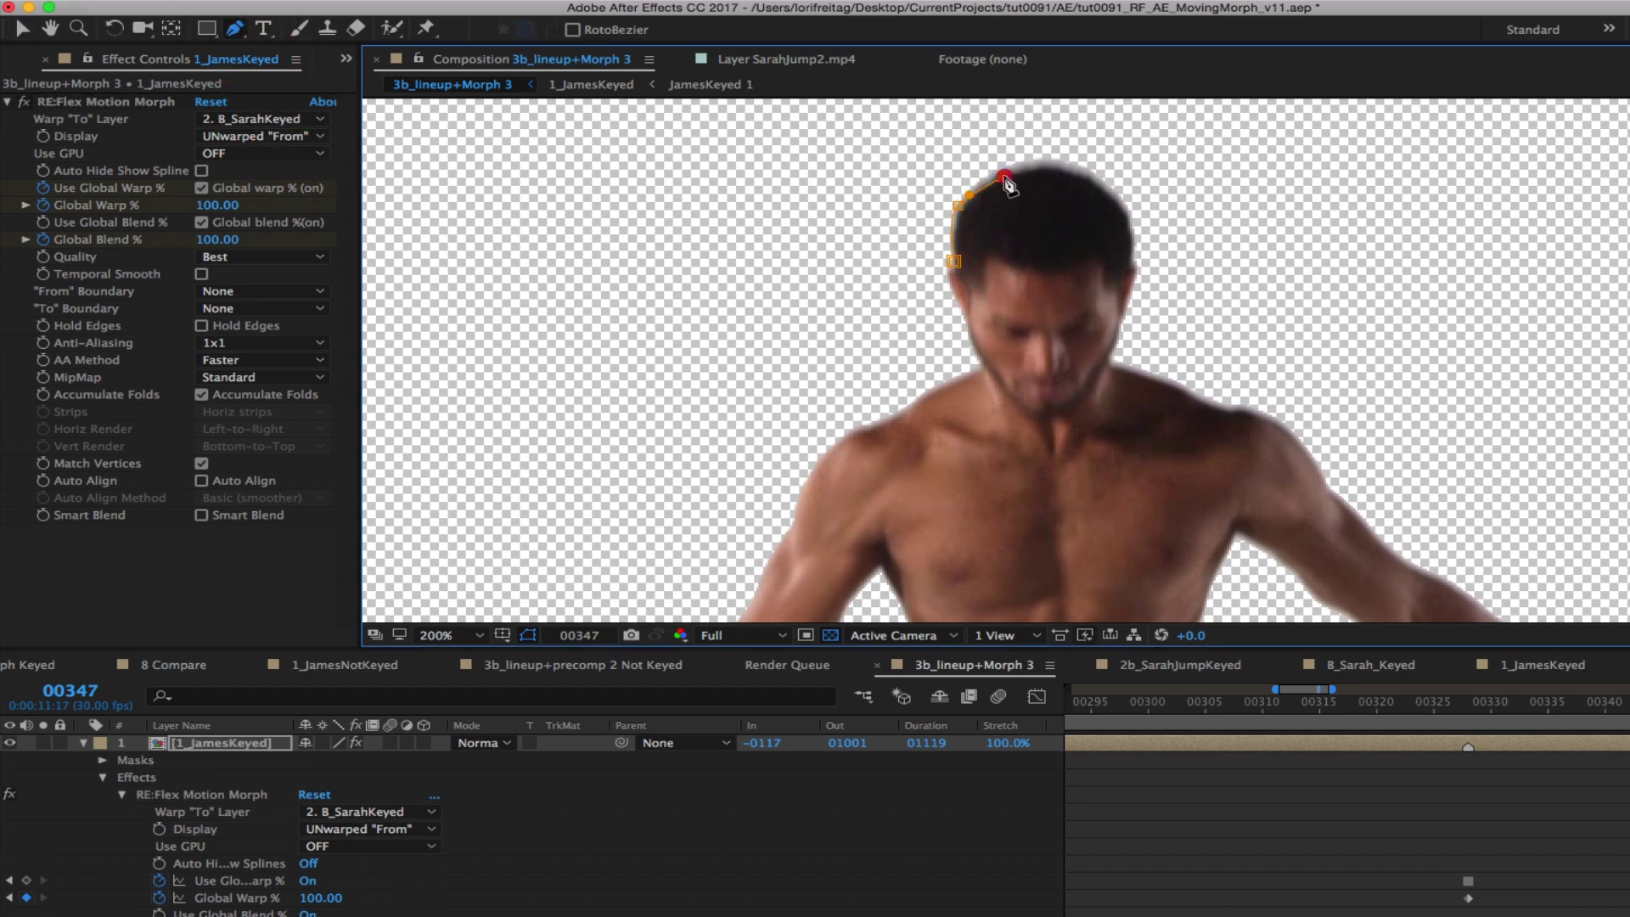
pyautogui.click(1076, 166)
pyautogui.click(1119, 204)
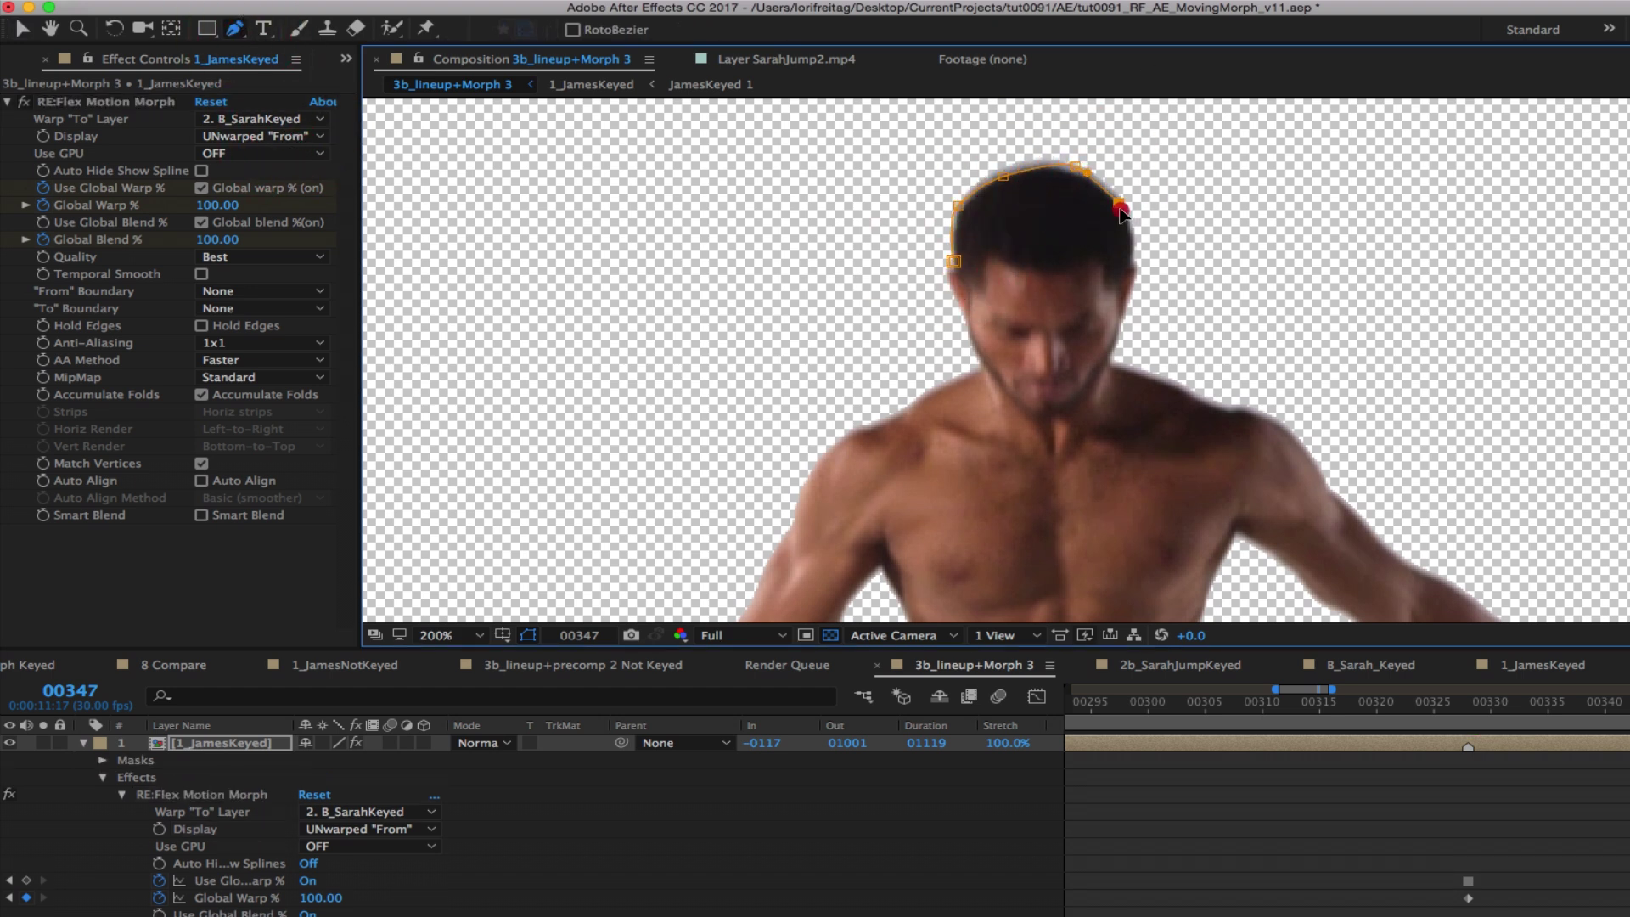
pyautogui.click(1129, 256)
pyautogui.click(1132, 289)
pyautogui.click(1117, 334)
pyautogui.click(1090, 397)
pyautogui.click(1041, 419)
pyautogui.click(979, 369)
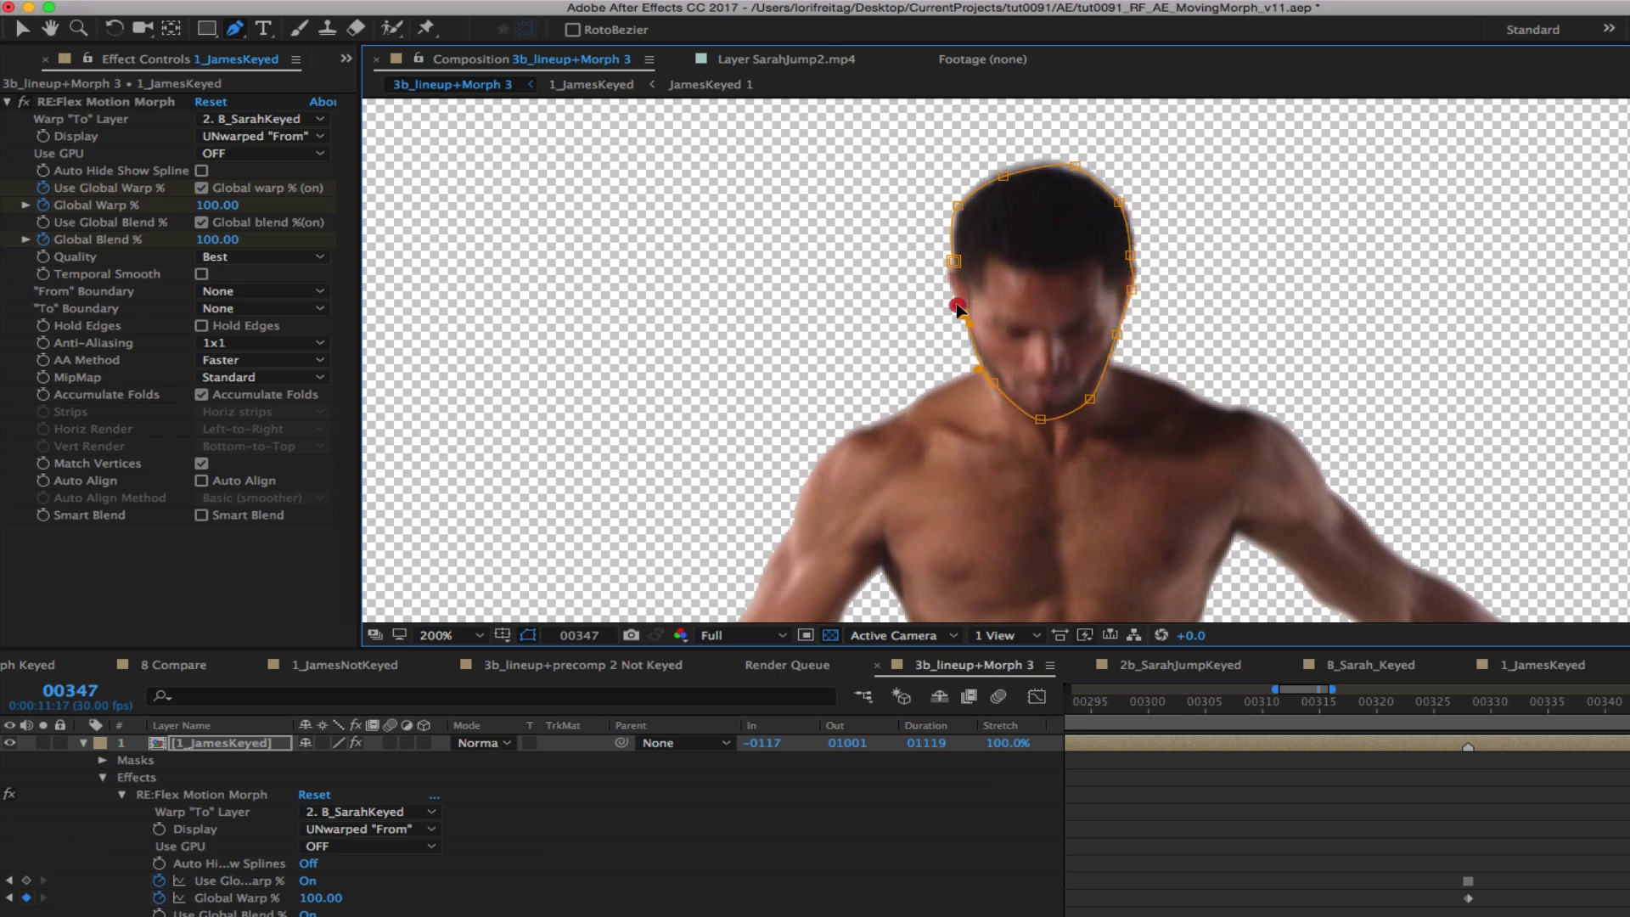
pyautogui.click(961, 311)
pyautogui.click(954, 262)
# Set the head mask to mode None, colour it red, and name it Head_From
pyautogui.click(322, 777)
pyautogui.click(335, 795)
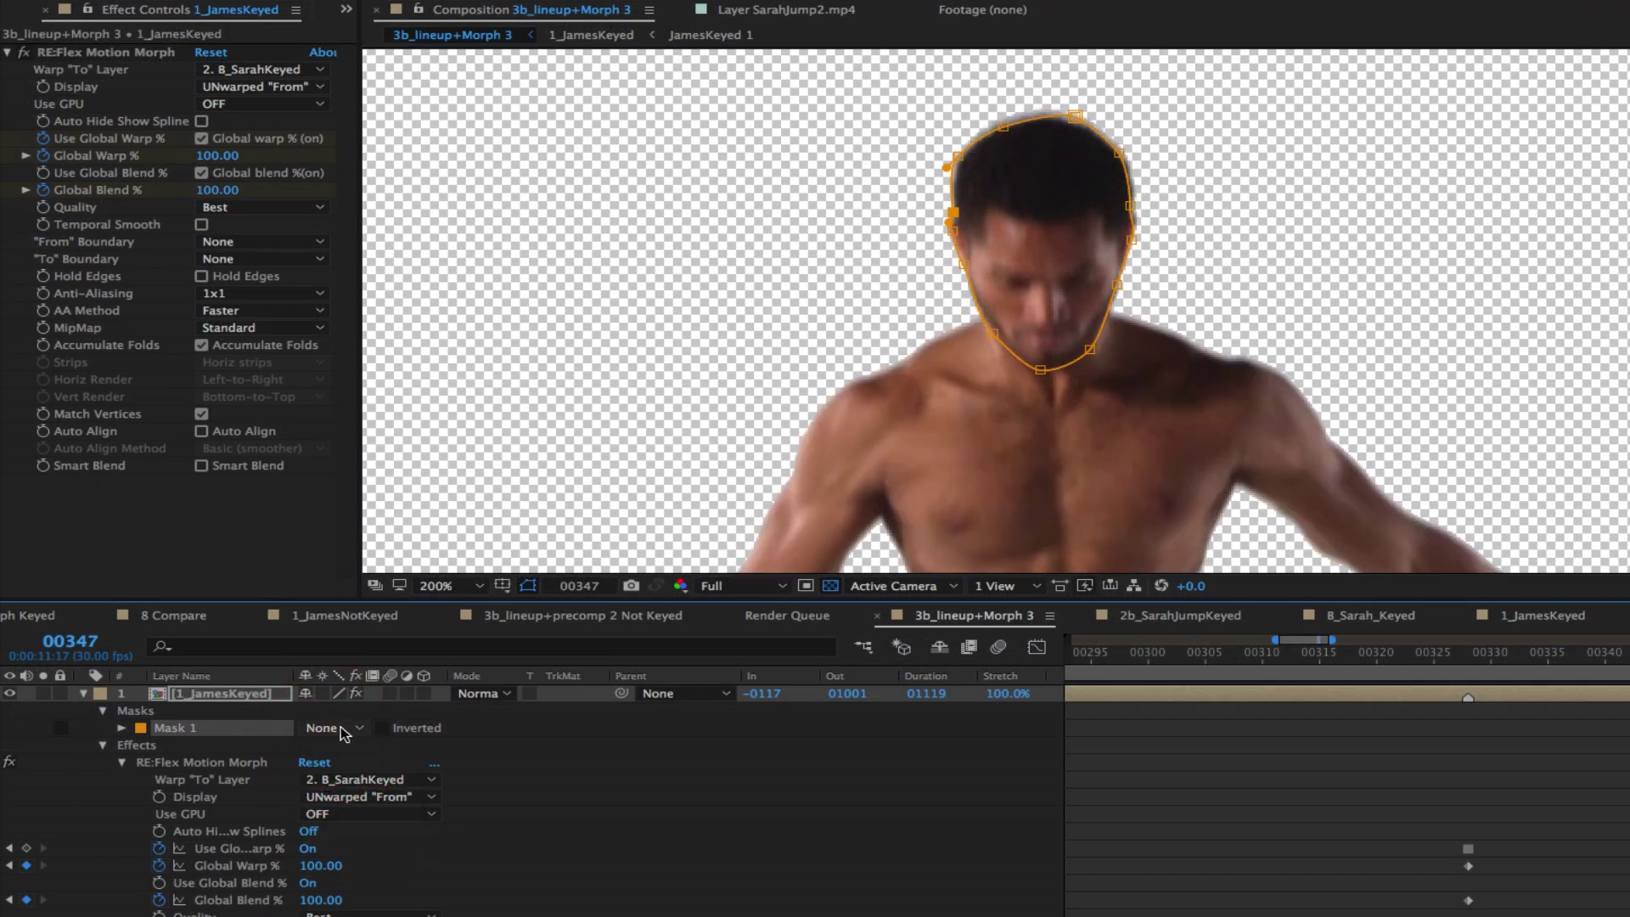
pyautogui.click(140, 728)
pyautogui.click(982, 333)
pyautogui.click(1164, 324)
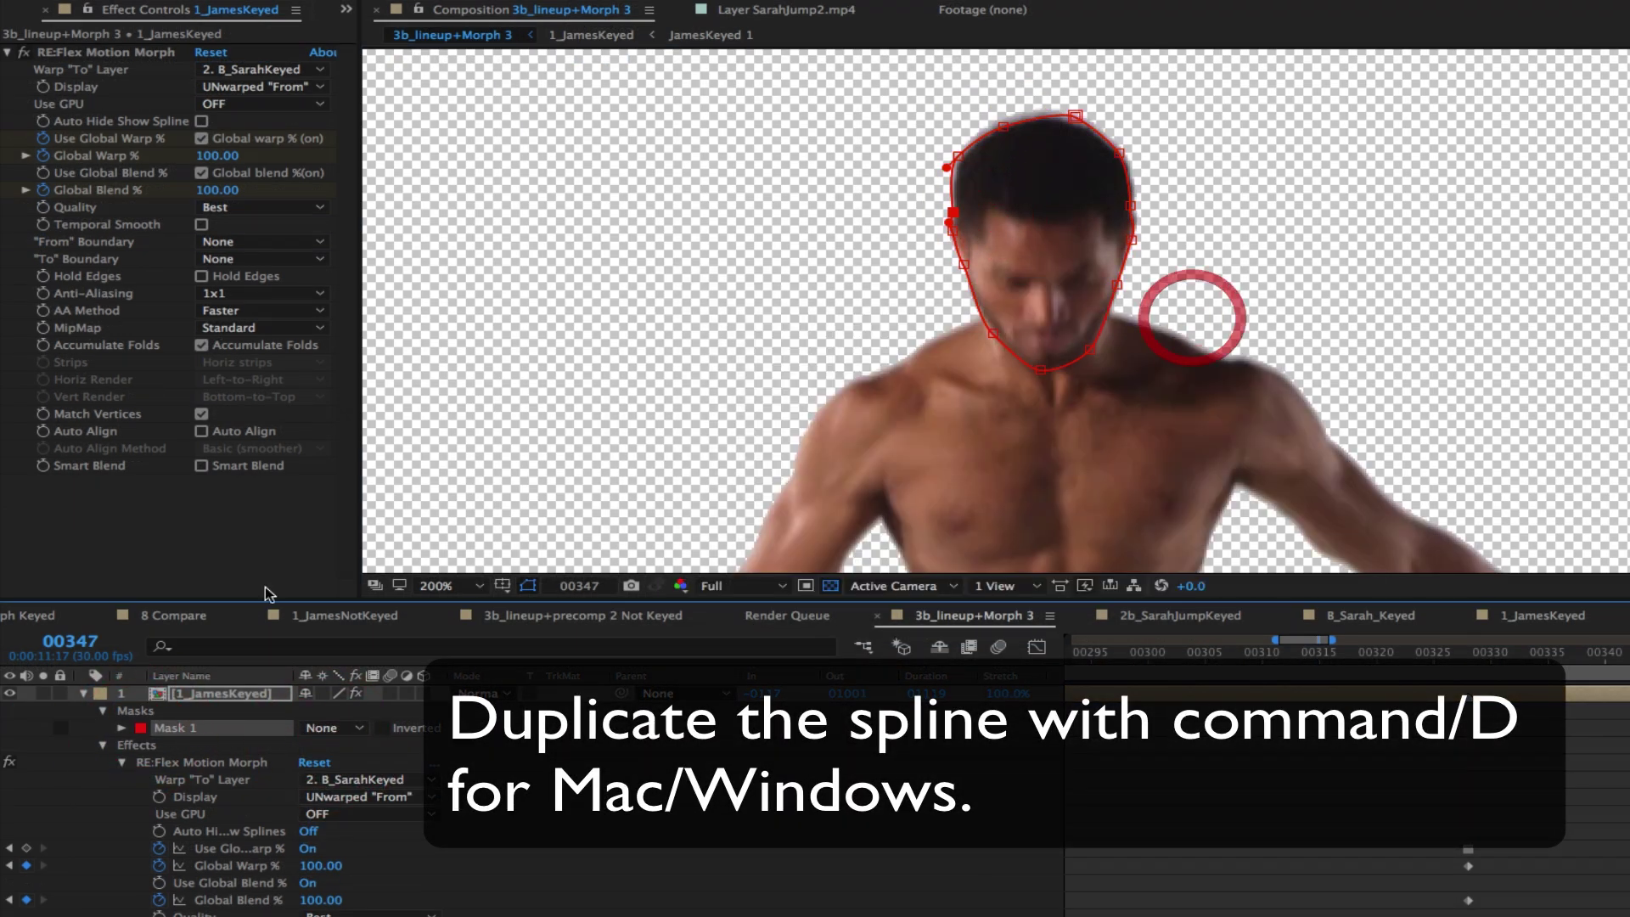
pyautogui.press('Return')
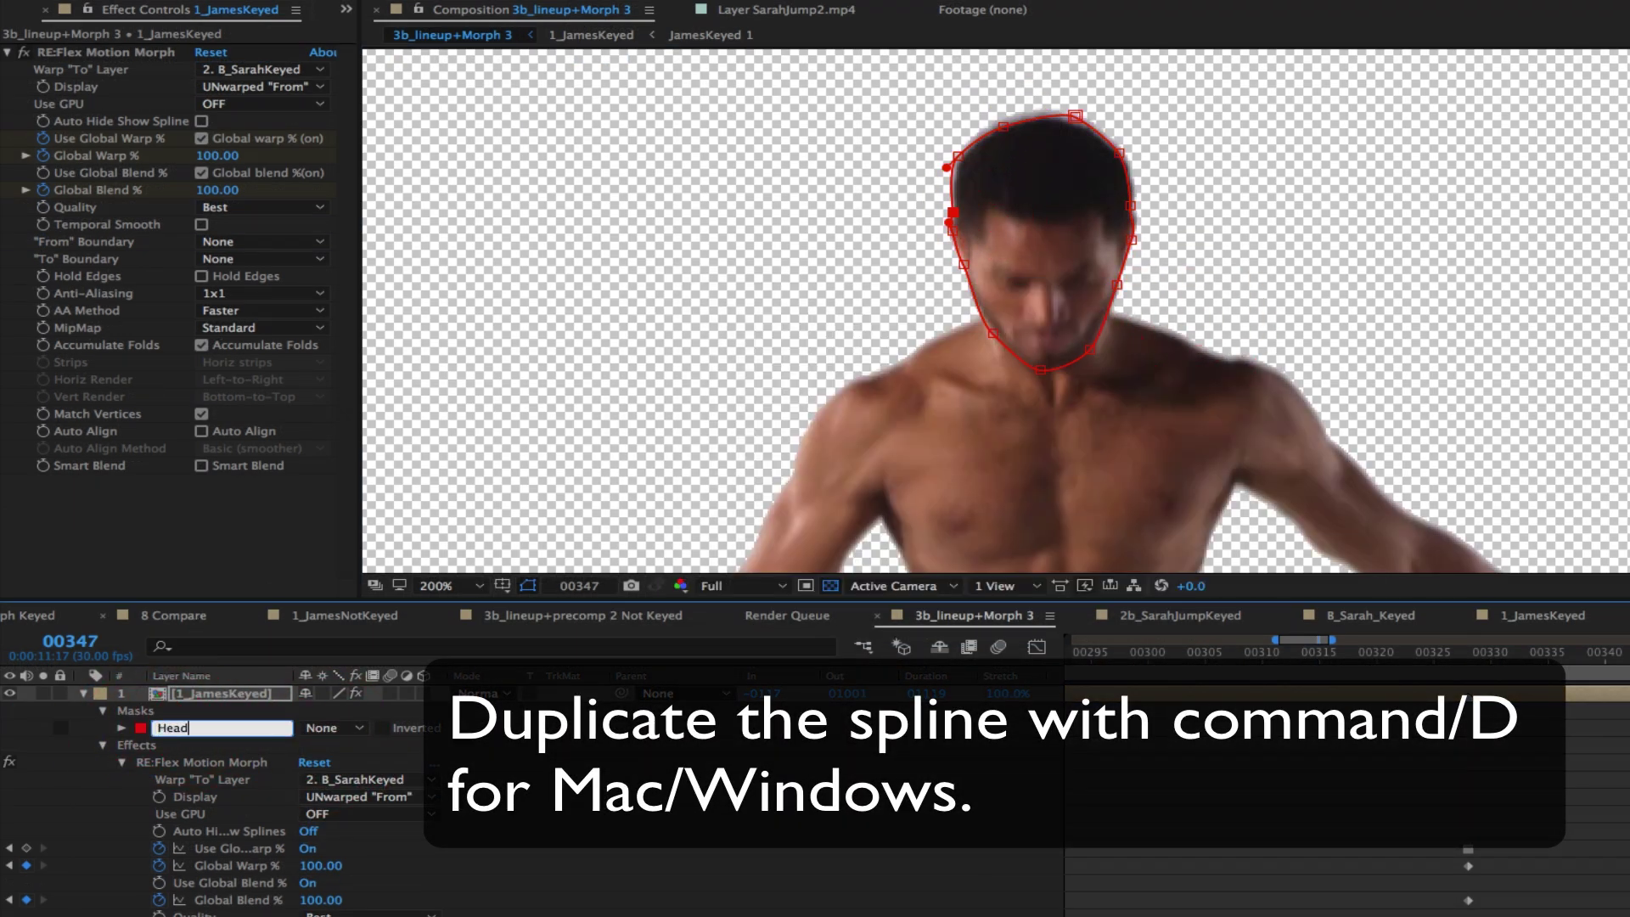
pyautogui.write('Head_From')
pyautogui.press('Return')
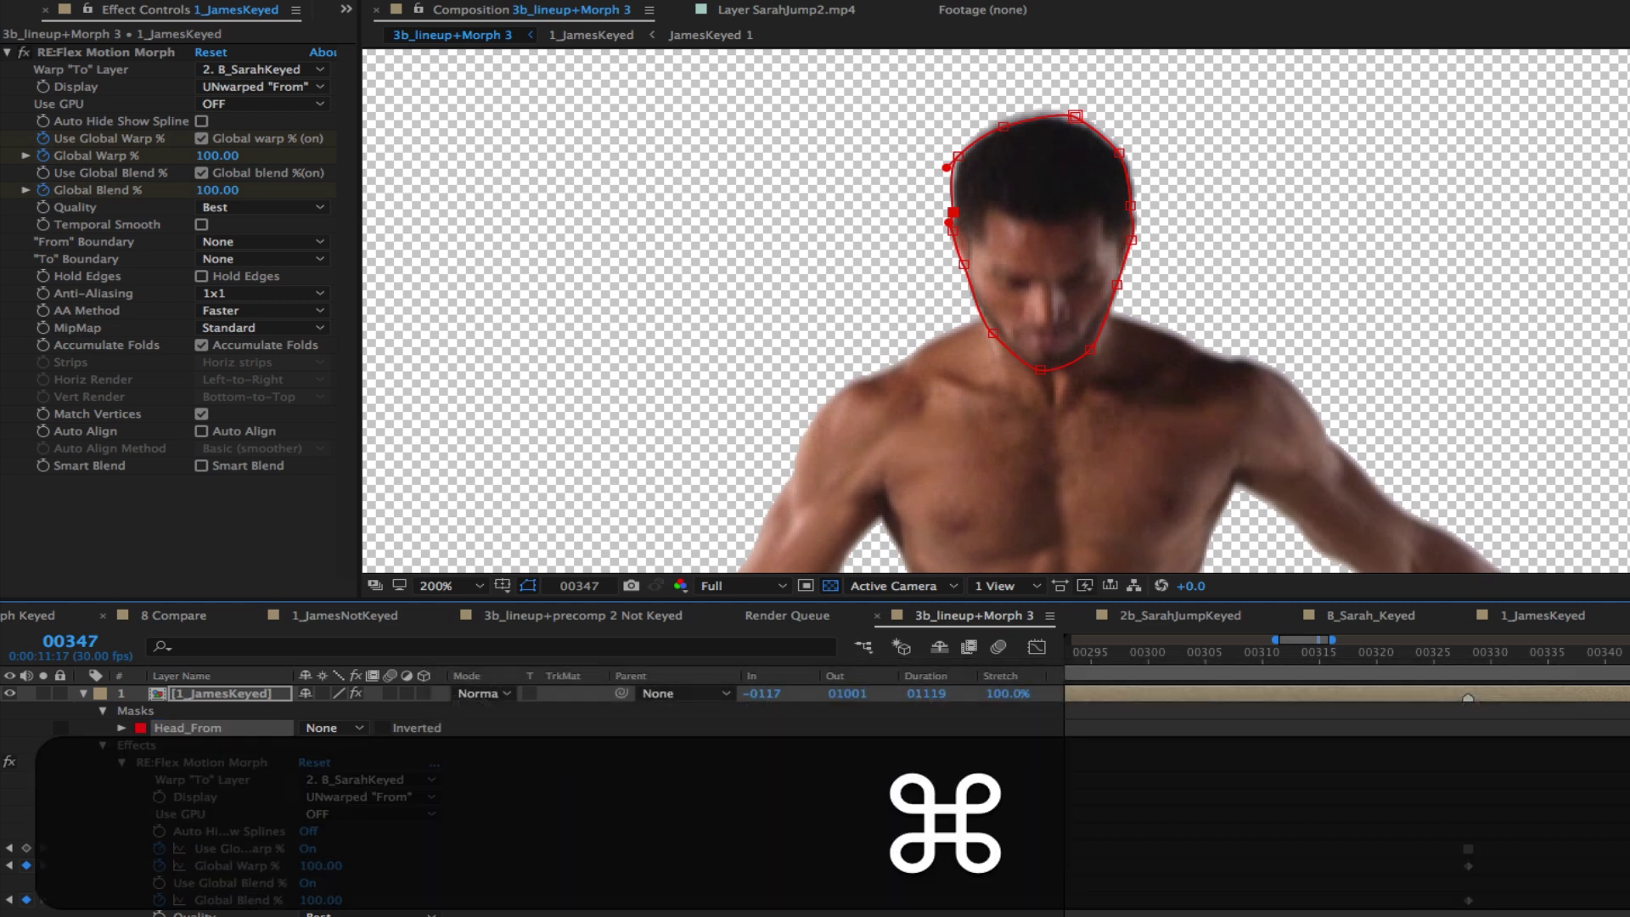
# Duplicate Head_From, rename the copy Head_To, and colour it blue
pyautogui.press('super+d')
pyautogui.press('Return')
pyautogui.press('Right')
pyautogui.press('BackSpace')
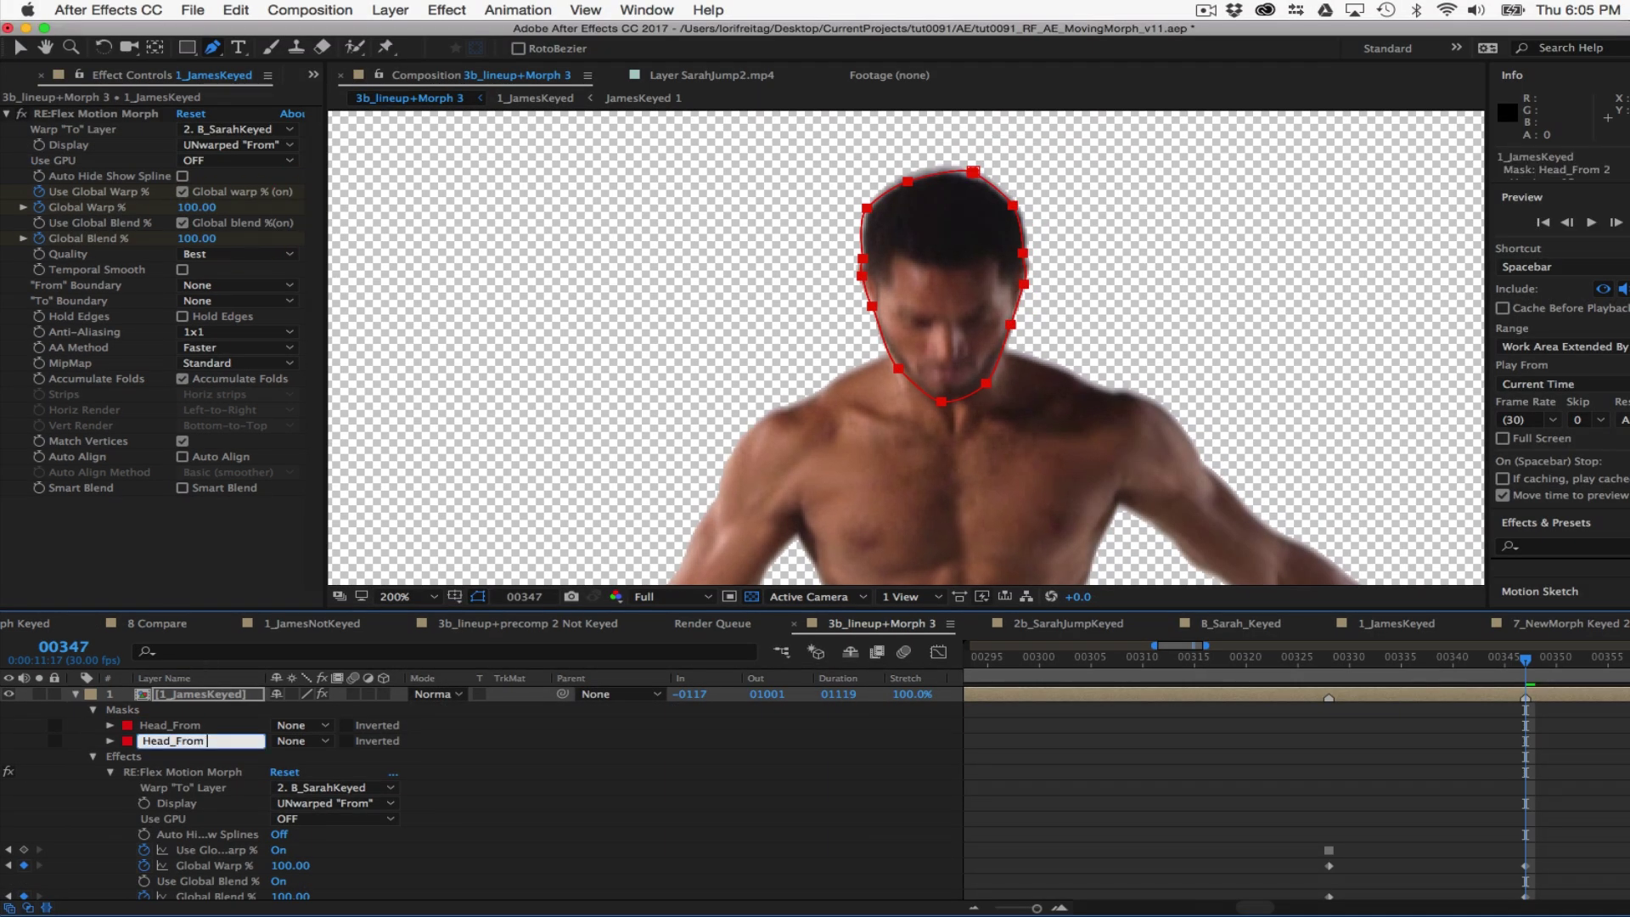
pyautogui.write('To')
pyautogui.press('Return')
pyautogui.click(126, 741)
pyautogui.click(895, 430)
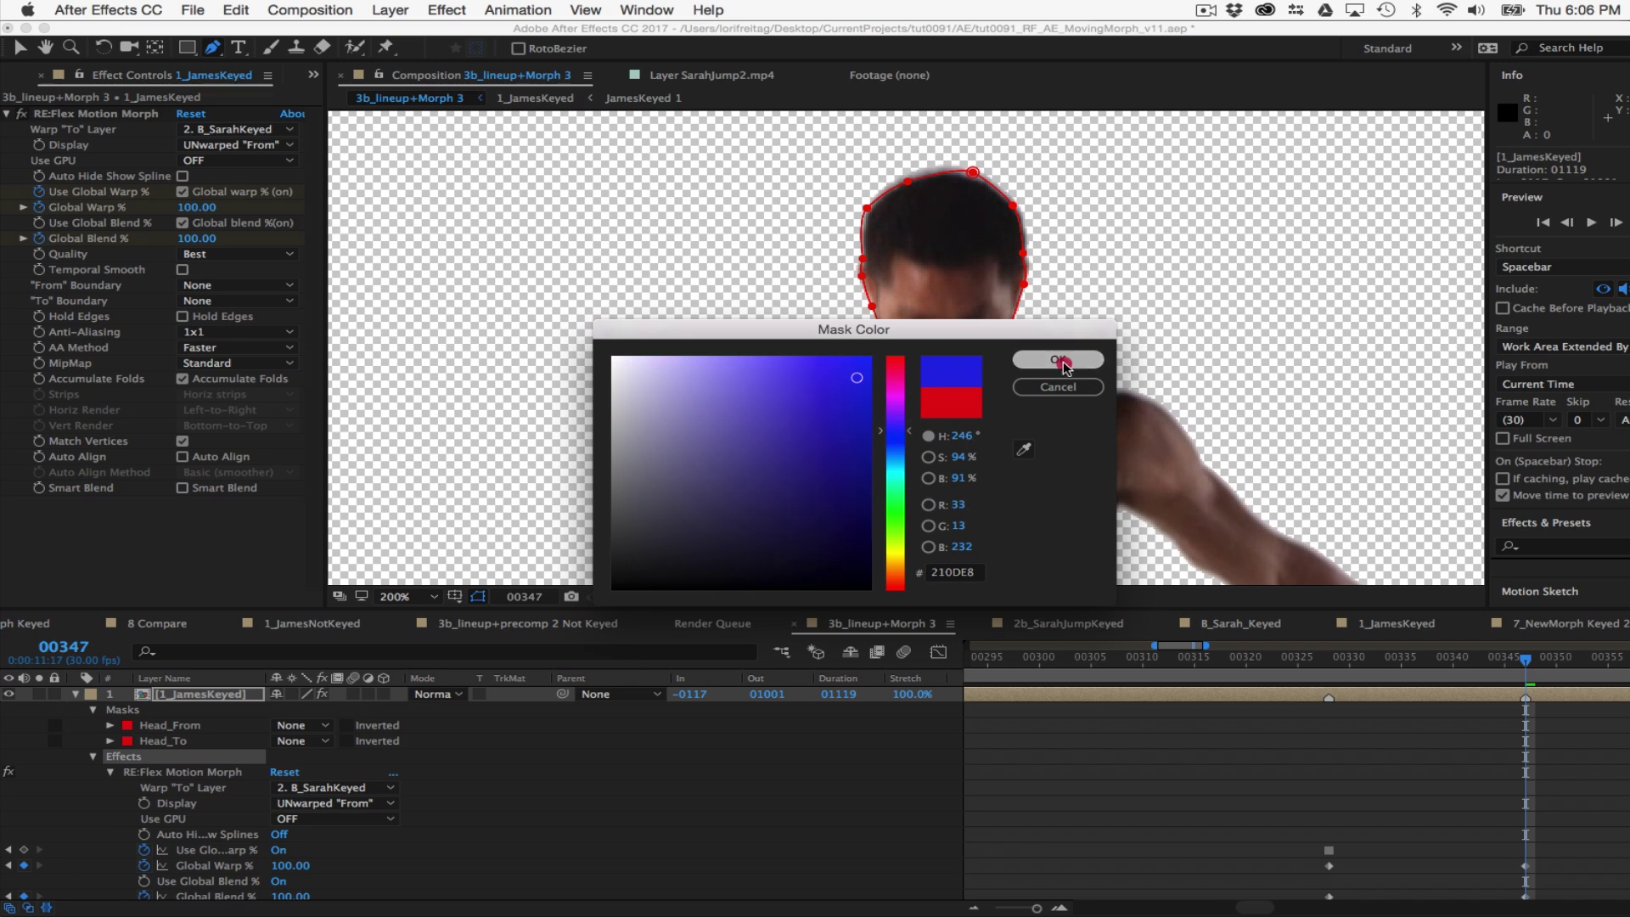
pyautogui.click(1057, 360)
# Keep Display on UNwarped "From", select the Head_From path, enable auto-hide splines, and go to frame 00345
pyautogui.click(237, 145)
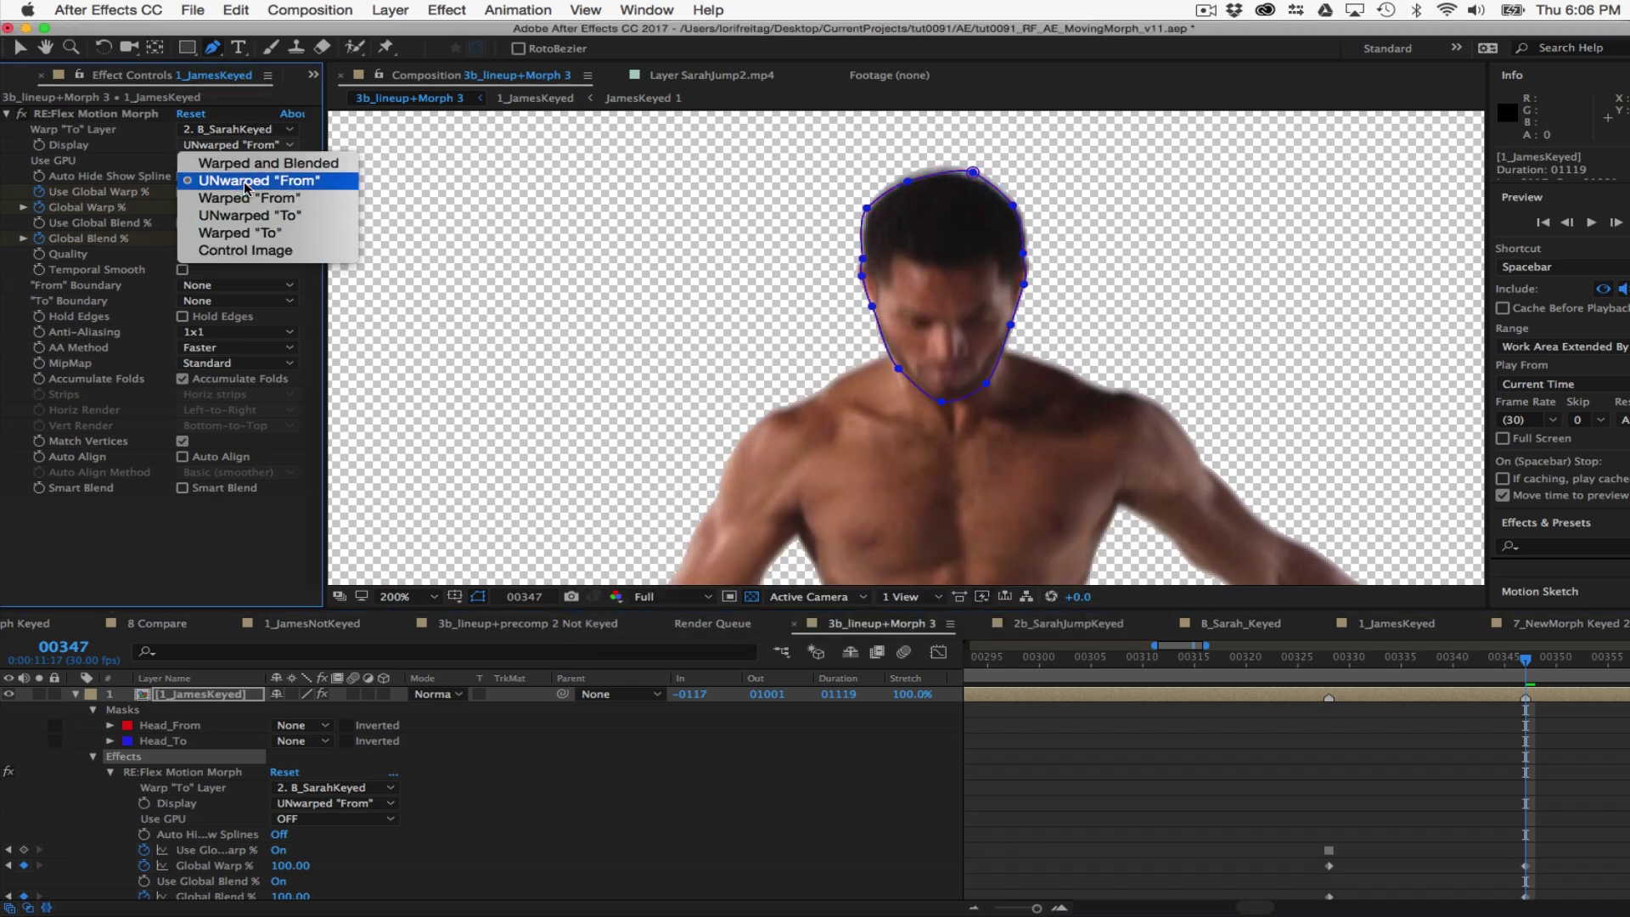
pyautogui.click(245, 188)
pyautogui.click(111, 725)
pyautogui.click(204, 740)
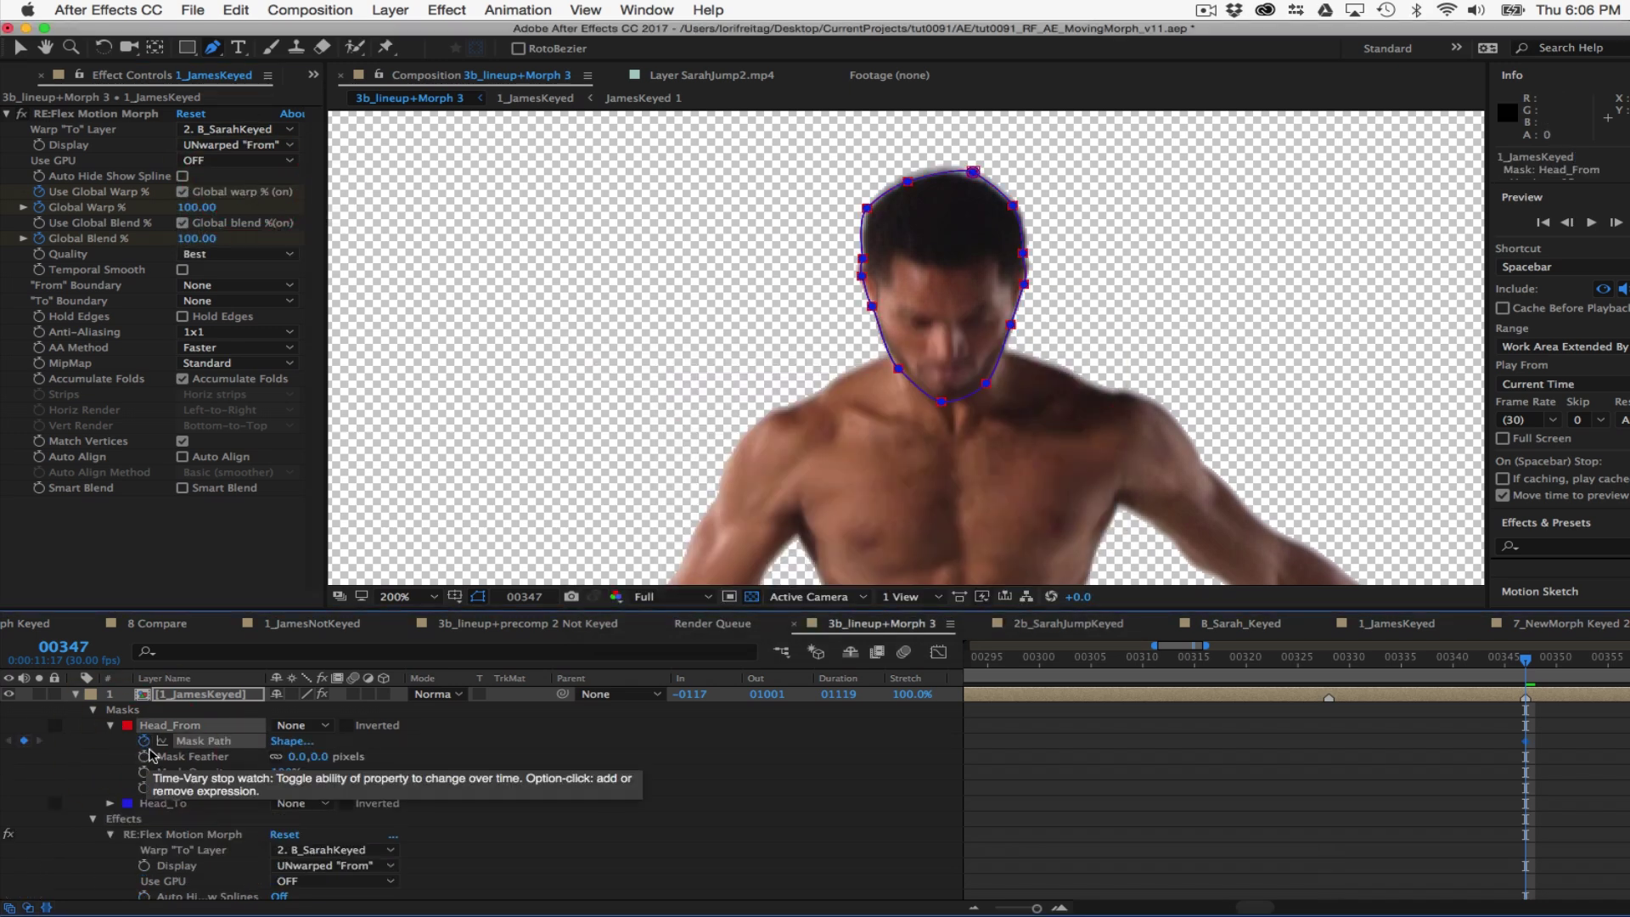
pyautogui.click(182, 176)
pyautogui.press('pageup')
pyautogui.press('pageup')
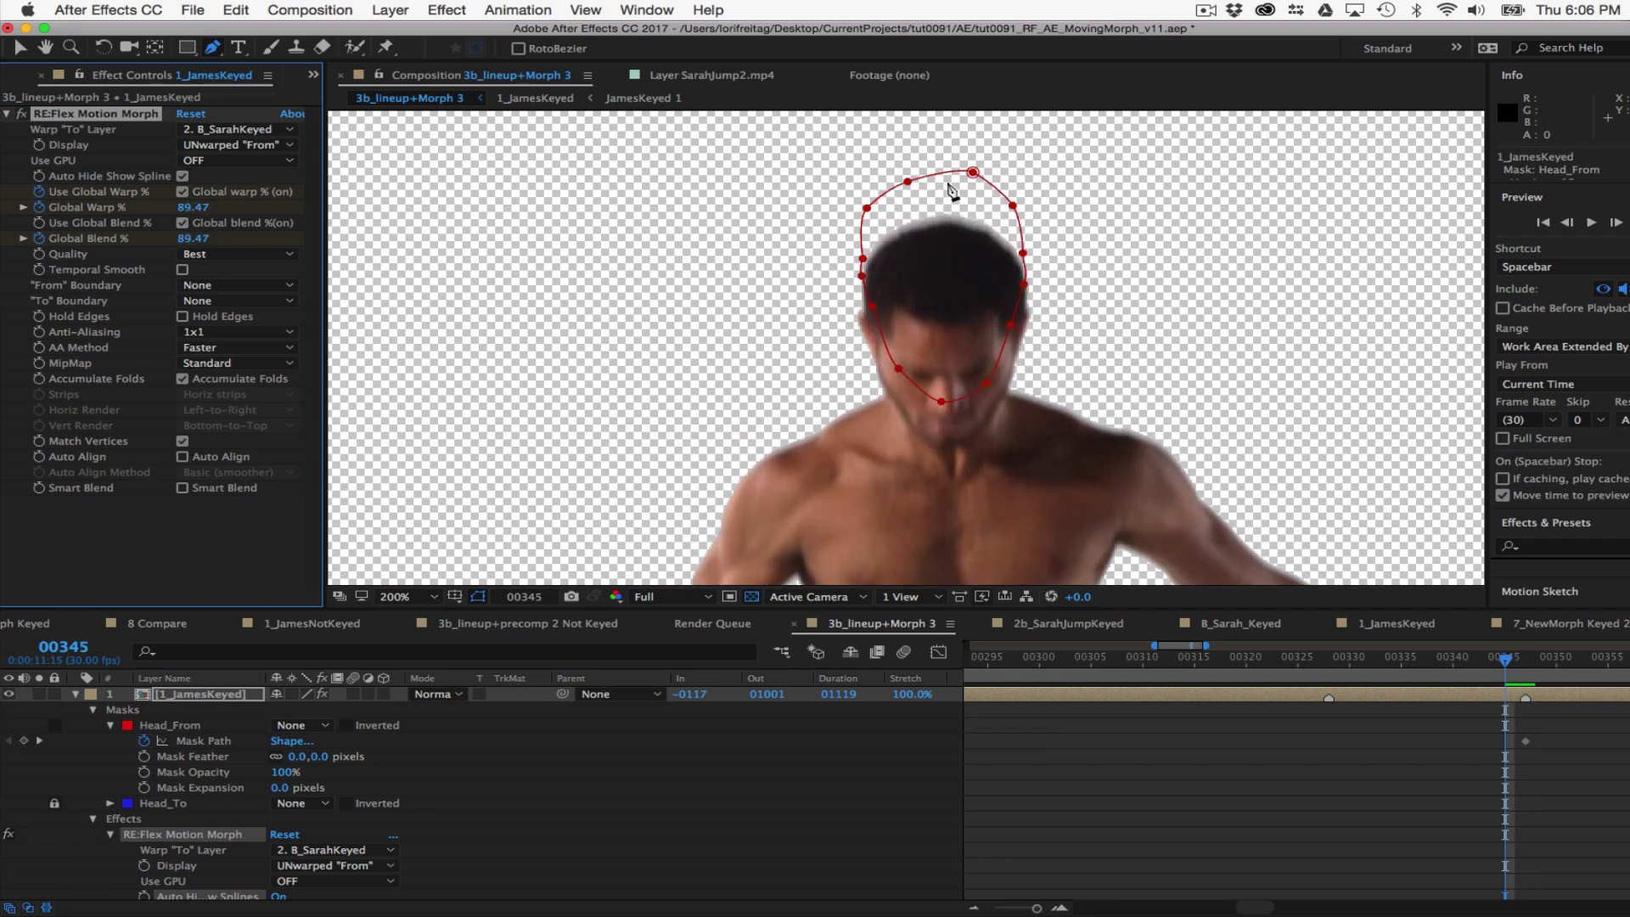
# Move the Head_From mask down onto James's head at frame 00343
pyautogui.press('v')
pyautogui.click(970, 173)
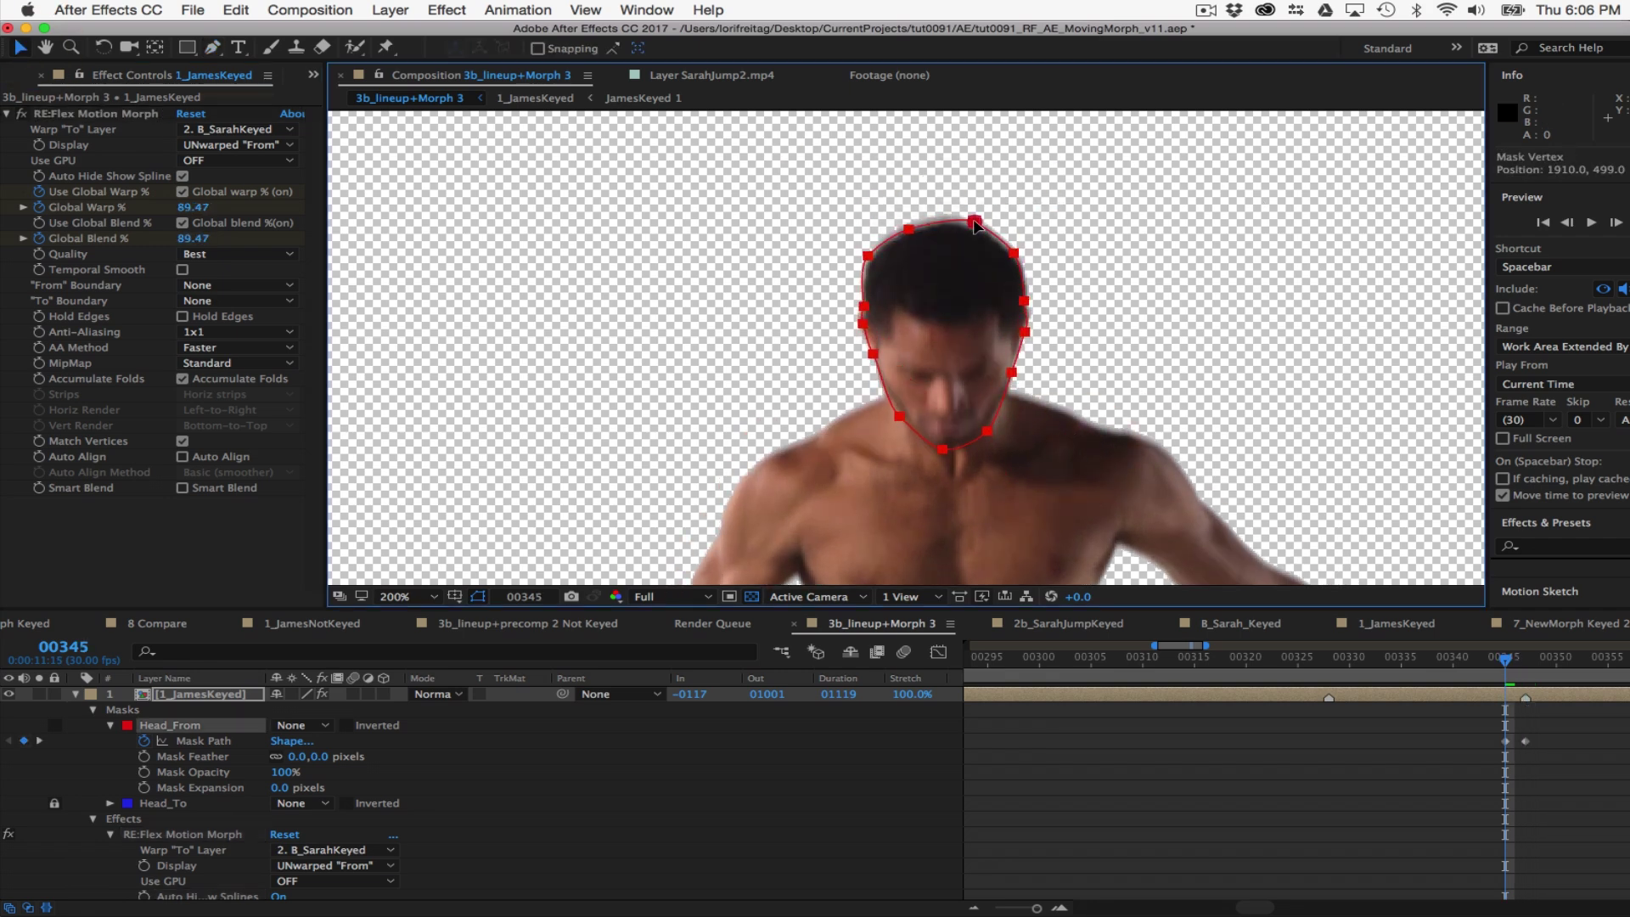
pyautogui.press('pageup')
pyautogui.press('pageup')
pyautogui.moveTo(970, 173); pyautogui.dragTo(996, 296)
pyautogui.press('pageup')
pyautogui.press('pageup')
pyautogui.press('pageup')
pyautogui.press('pageup')
pyautogui.press('pageup')
pyautogui.press('pageup')
pyautogui.press('pageup')
pyautogui.press('pageup')
pyautogui.press('pageup')
pyautogui.press('pageup')
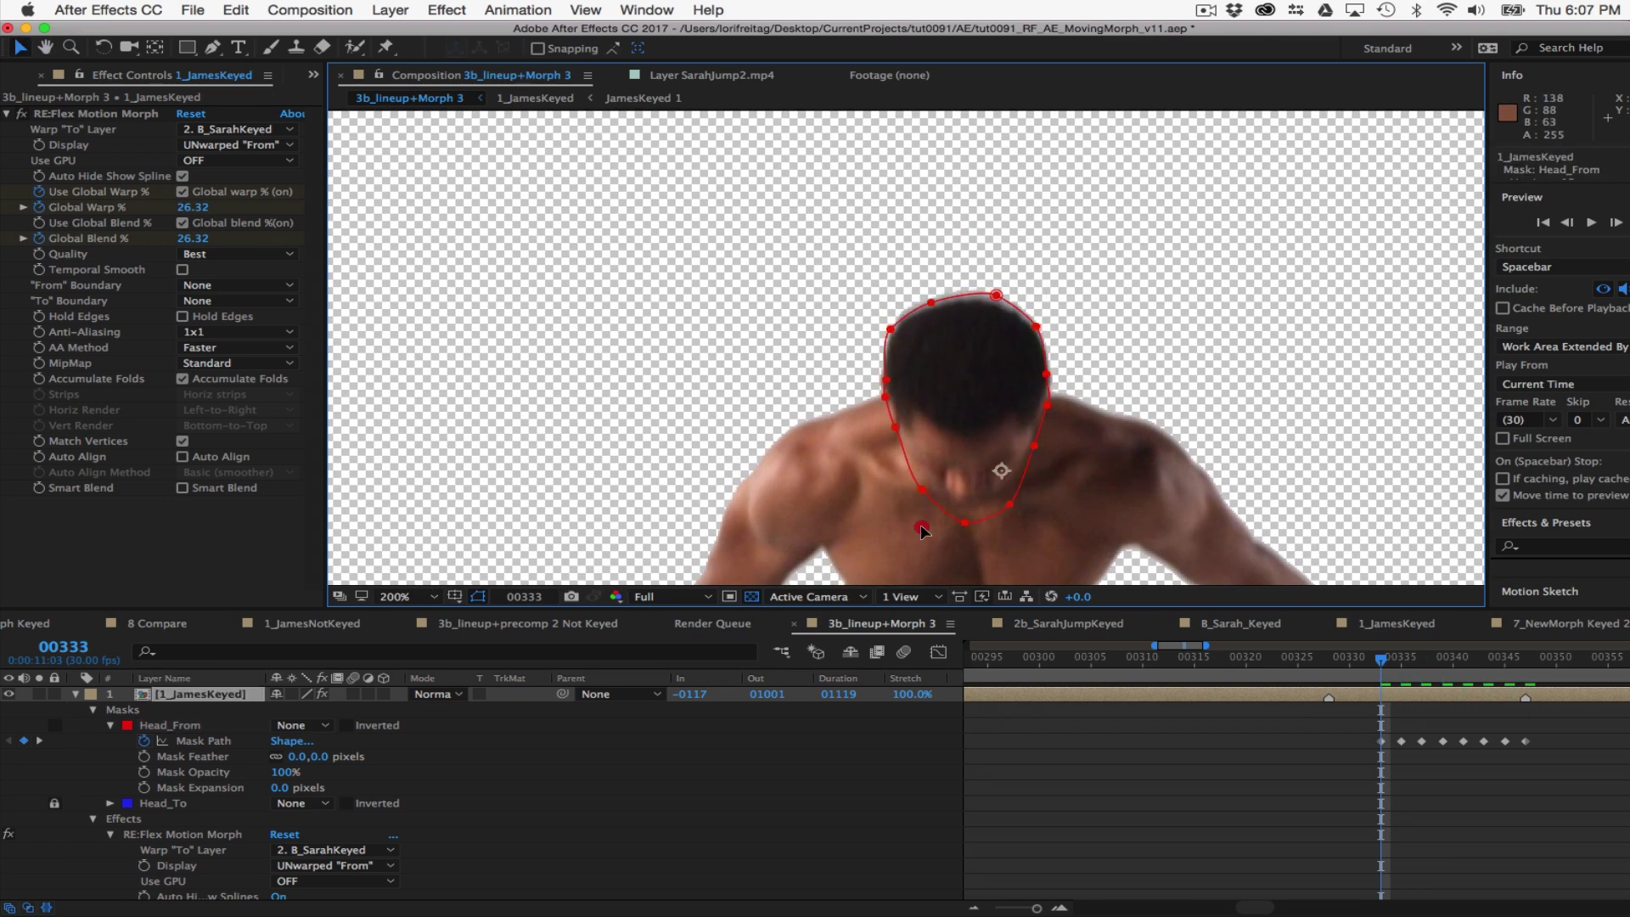
# Refit Head_From around James's head at frames 00331 and 00329, ending at 00328
pyautogui.click(984, 516)
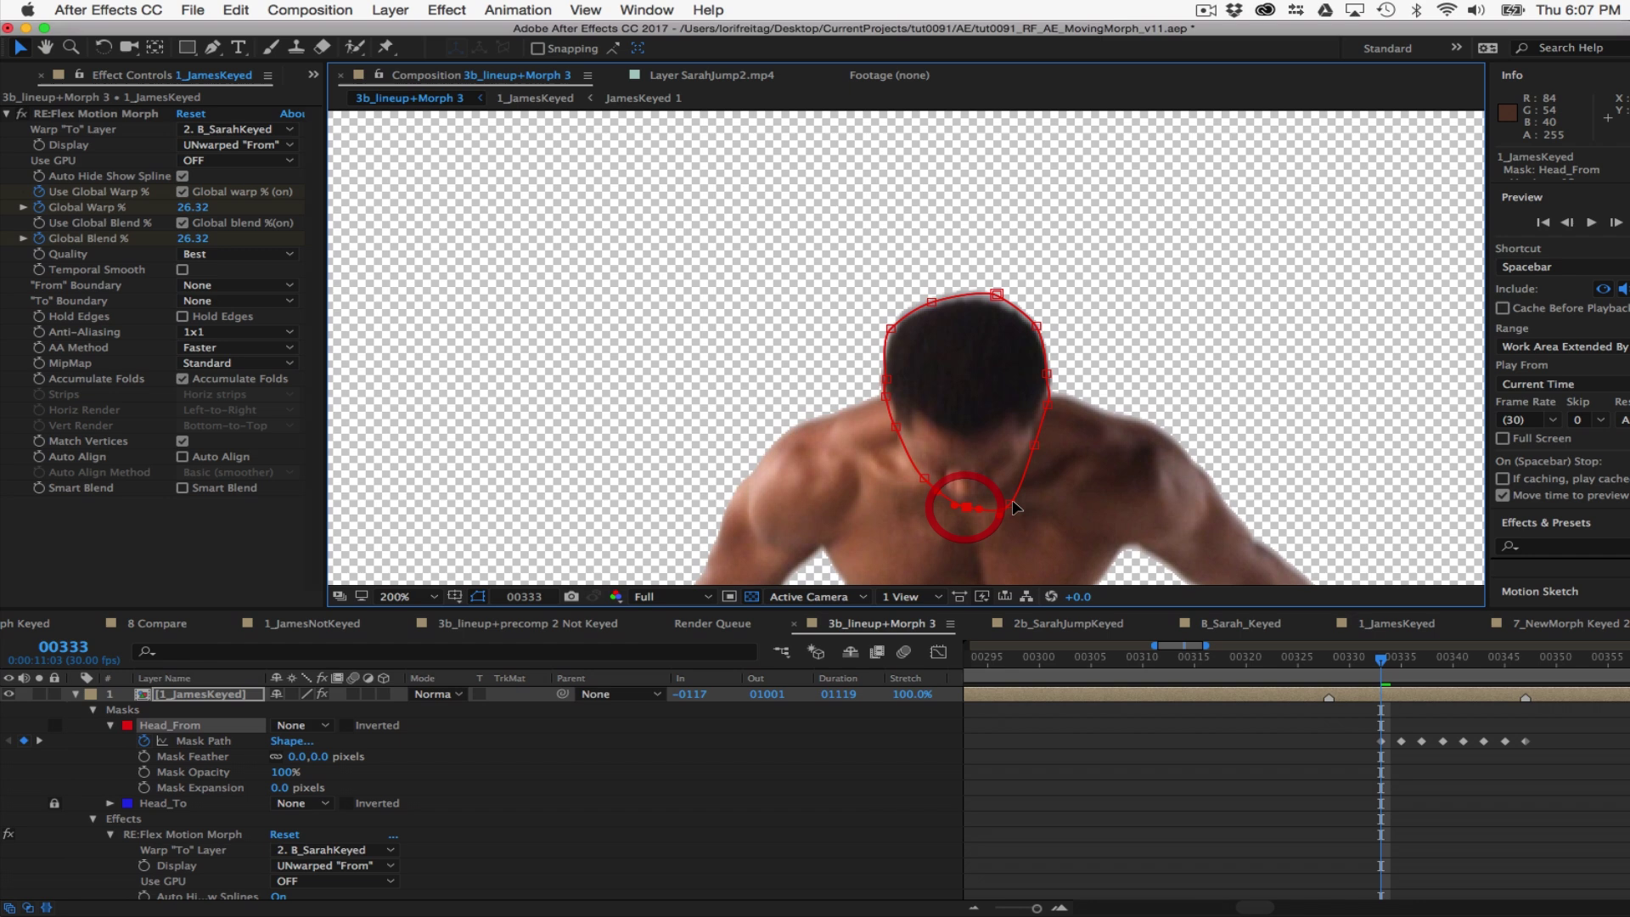
pyautogui.press('pageup')
pyautogui.press('pageup')
pyautogui.keyDown('alt'); pyautogui.click(888, 365); pyautogui.keyUp('alt')
pyautogui.moveTo(888, 365); pyautogui.dragTo(883, 416)
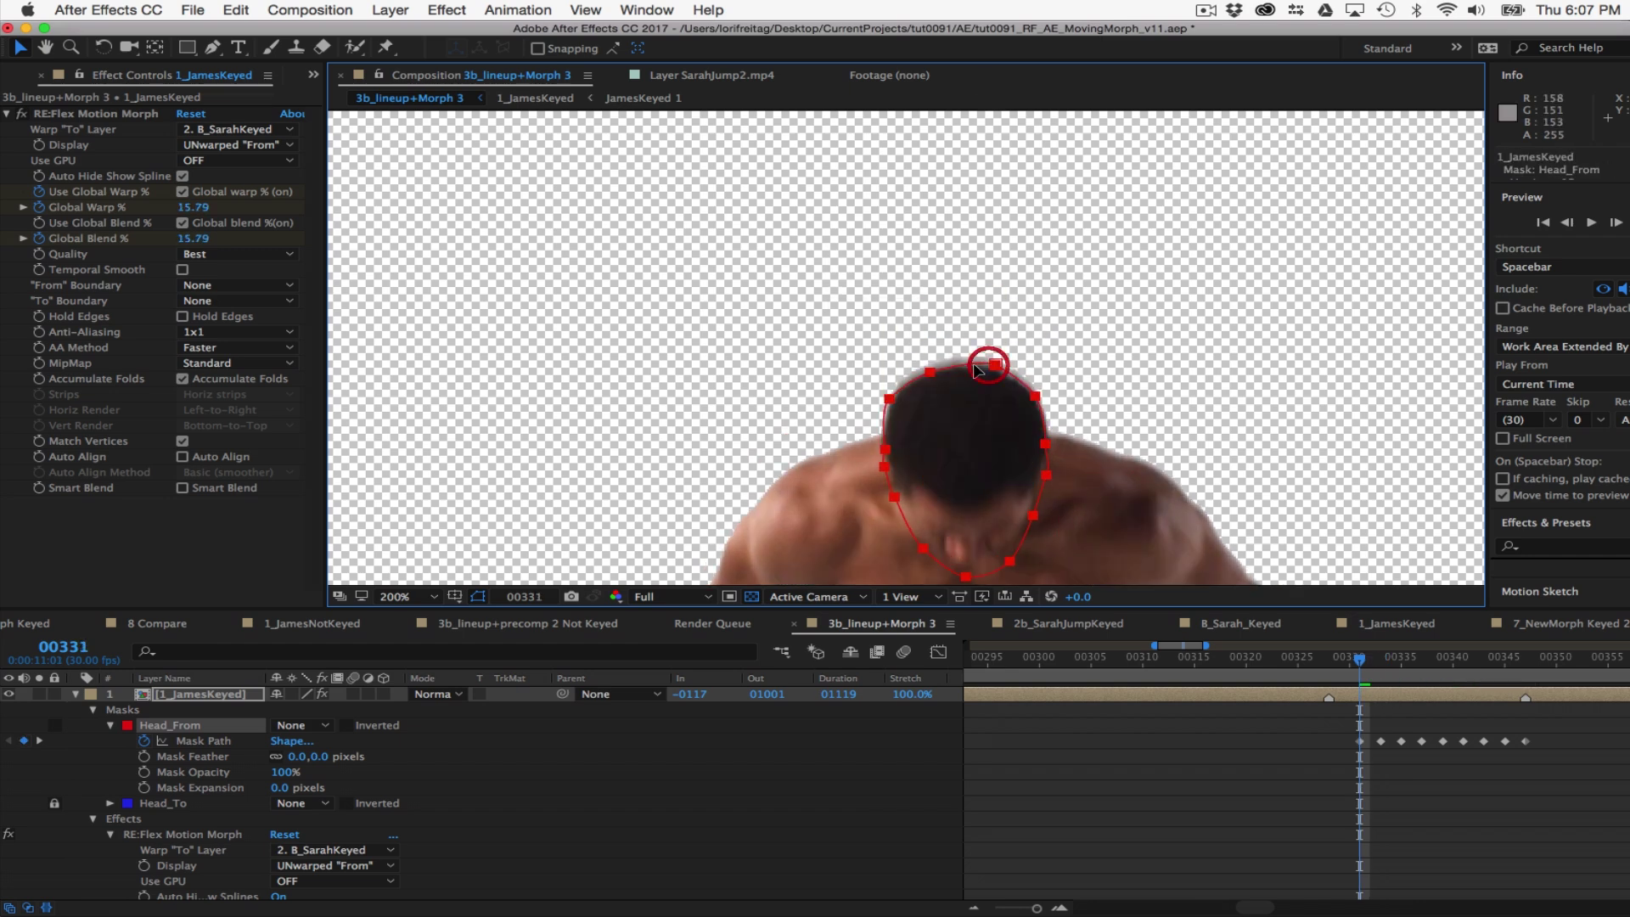
pyautogui.press('pageup')
pyautogui.press('pageup')
pyautogui.moveTo(970, 569); pyautogui.dragTo(970, 511)
pyautogui.press('pageup')
# Switch Display to UNwarped "To" and select the Head_To mask
pyautogui.click(242, 142)
pyautogui.click(247, 175)
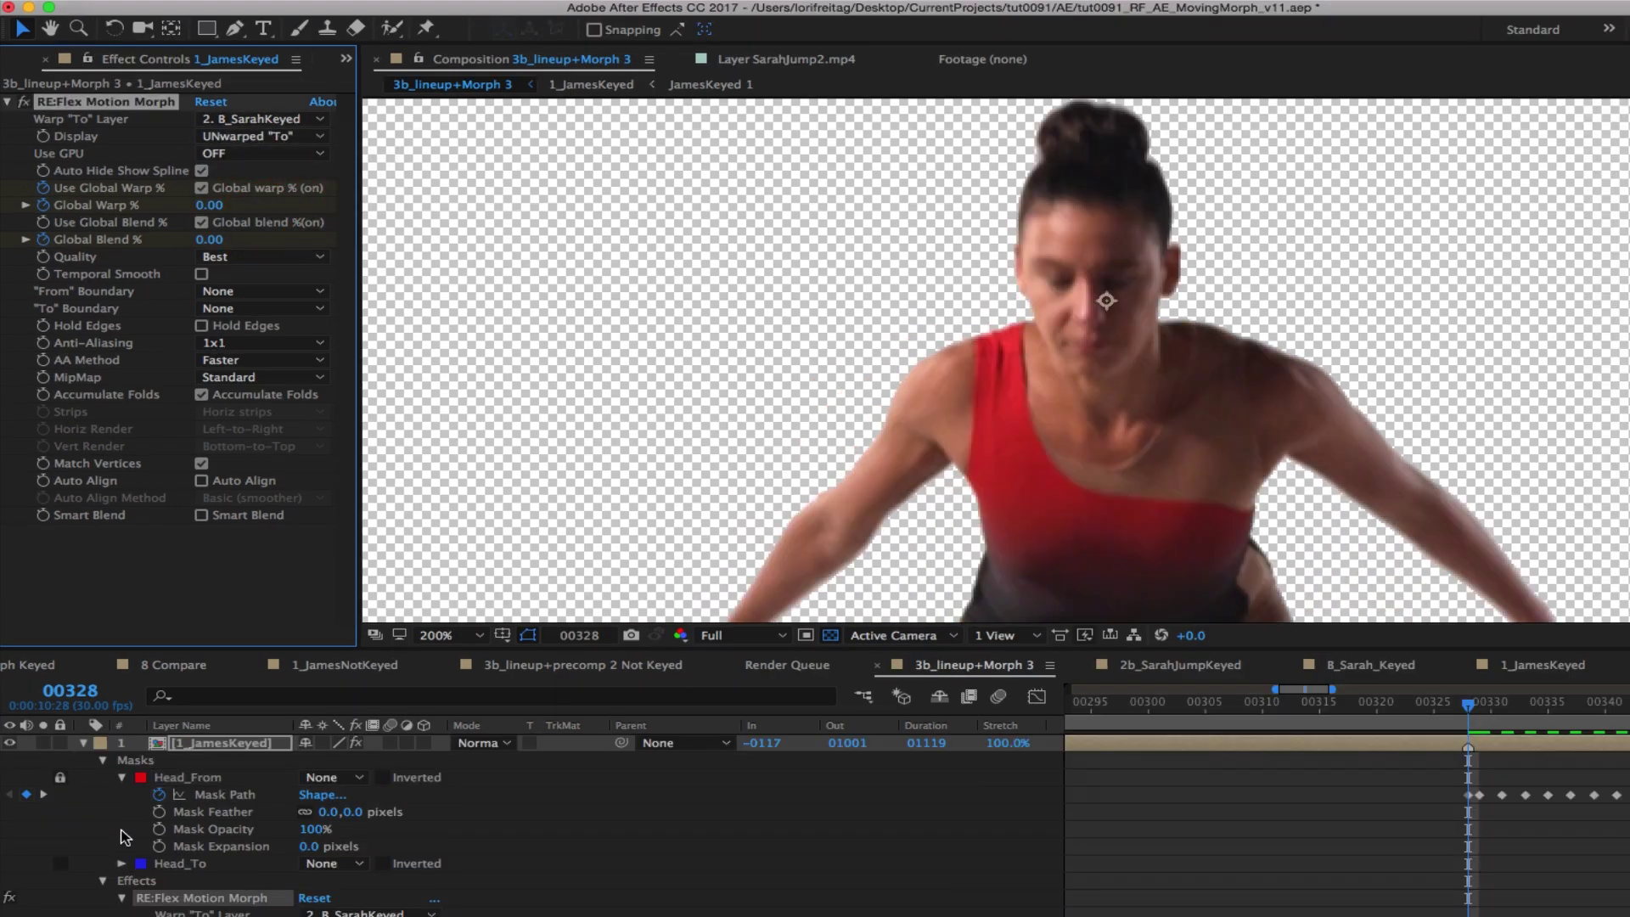
pyautogui.click(182, 864)
pyautogui.click(122, 863)
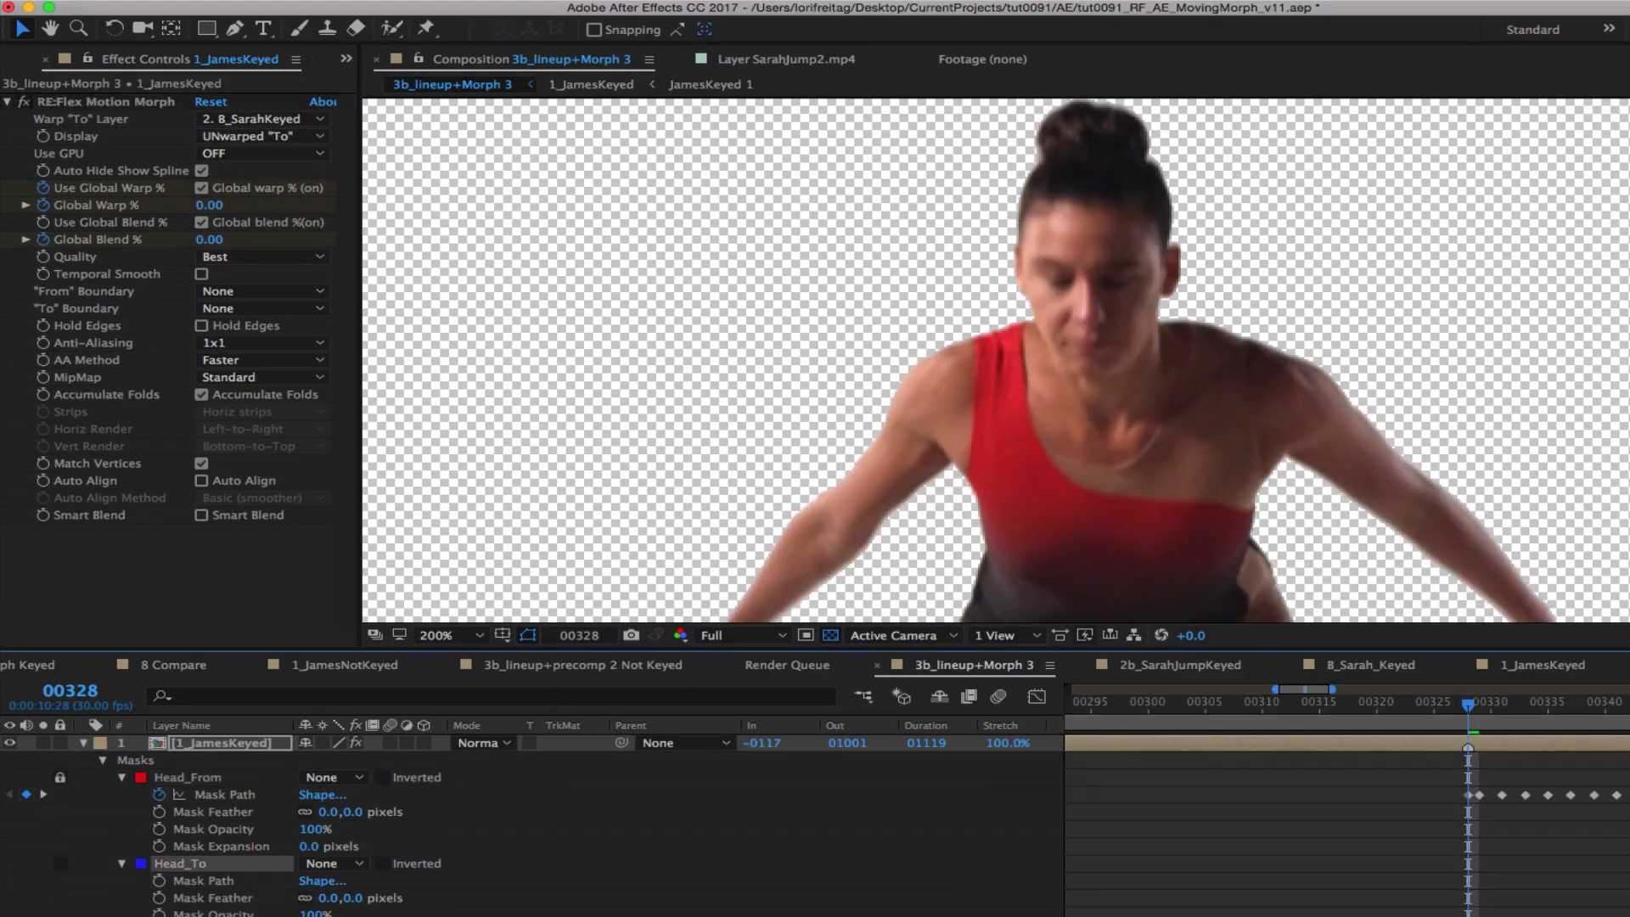
# Move the Head_To mask onto Sarah's head and reshape its top around her hair bun
pyautogui.moveTo(1351, 223); pyautogui.dragTo(1347, 484)
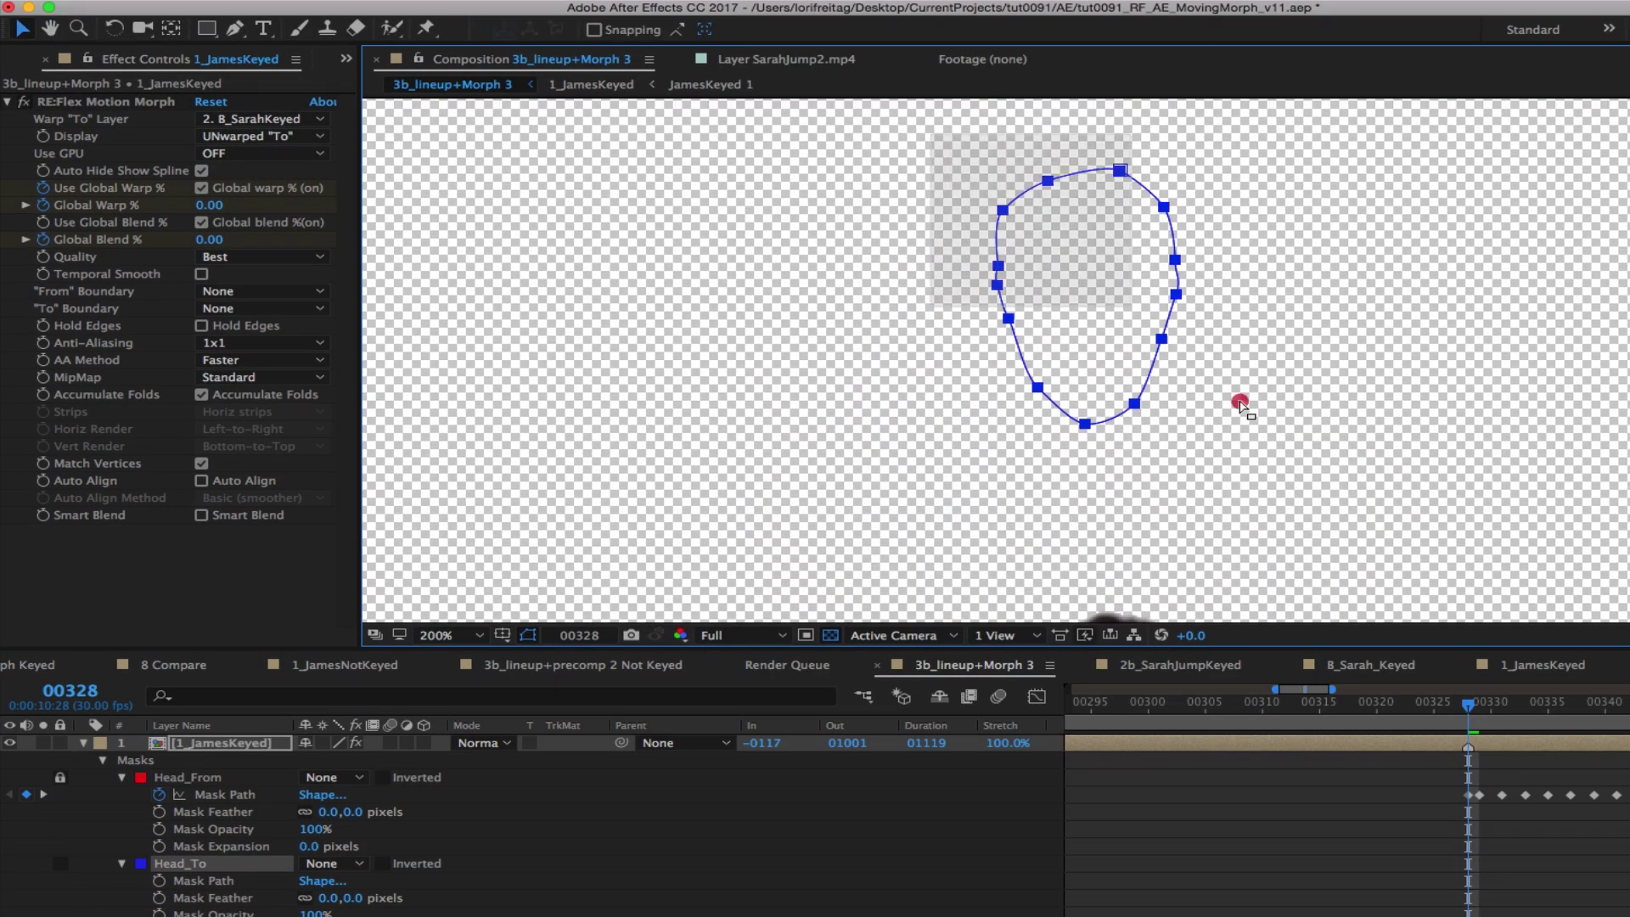
pyautogui.moveTo(1092, 462); pyautogui.dragTo(1092, 641)
pyautogui.moveTo(1337, 543); pyautogui.dragTo(1310, 261)
pyautogui.moveTo(1029, 119); pyautogui.dragTo(1099, 263)
pyautogui.click(1101, 292)
pyautogui.click(1101, 293)
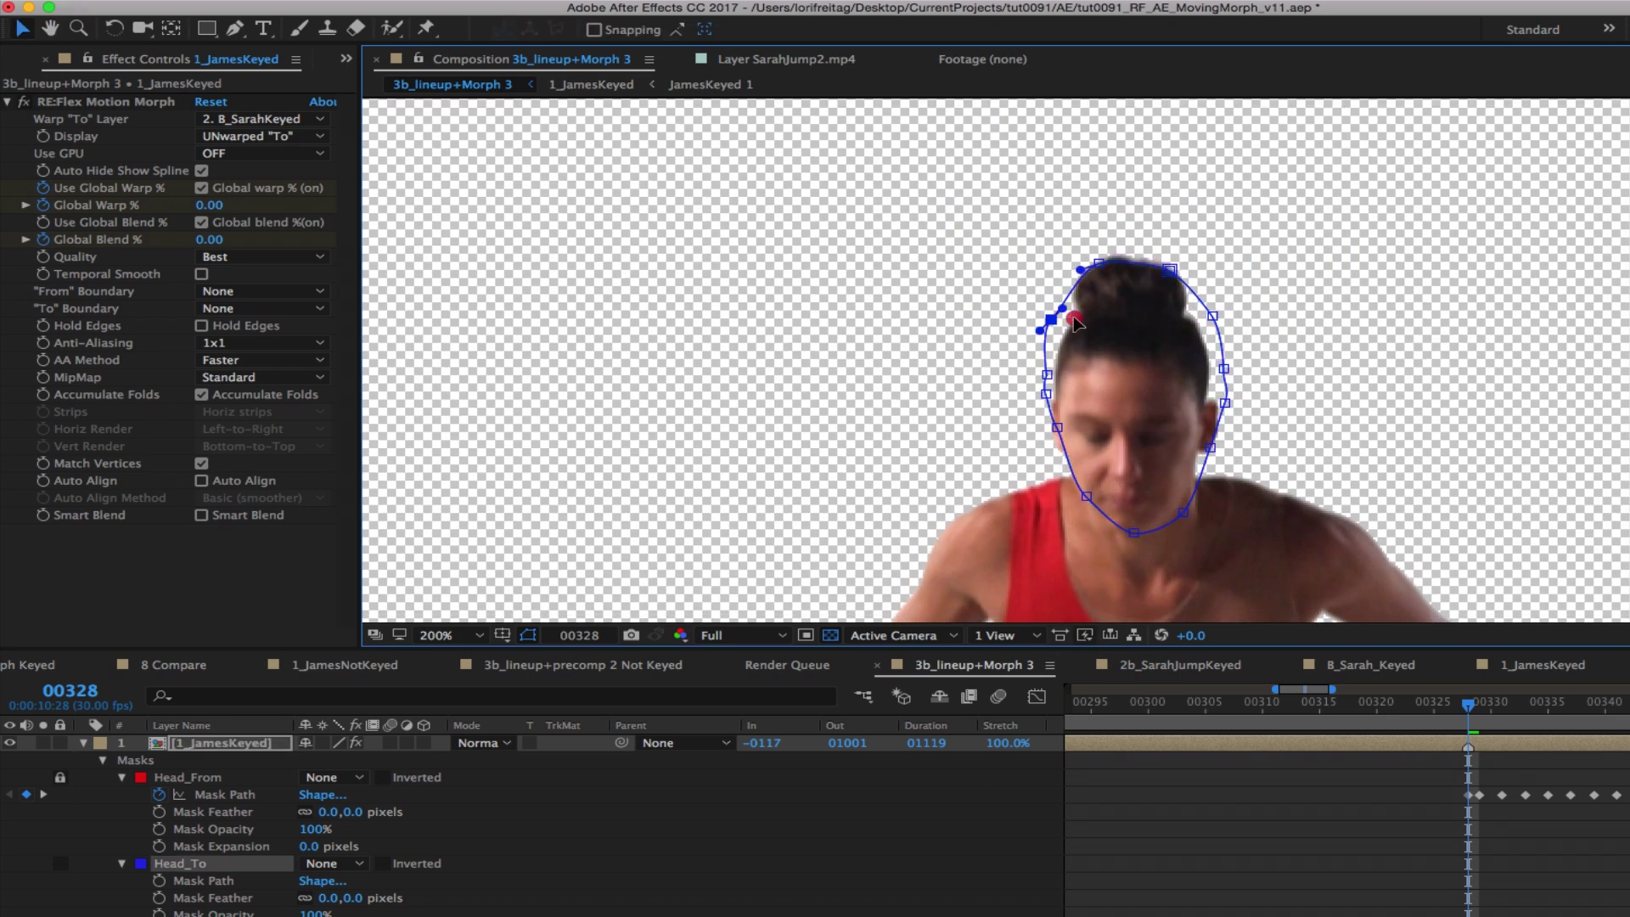
pyautogui.moveTo(1051, 320); pyautogui.dragTo(1077, 318)
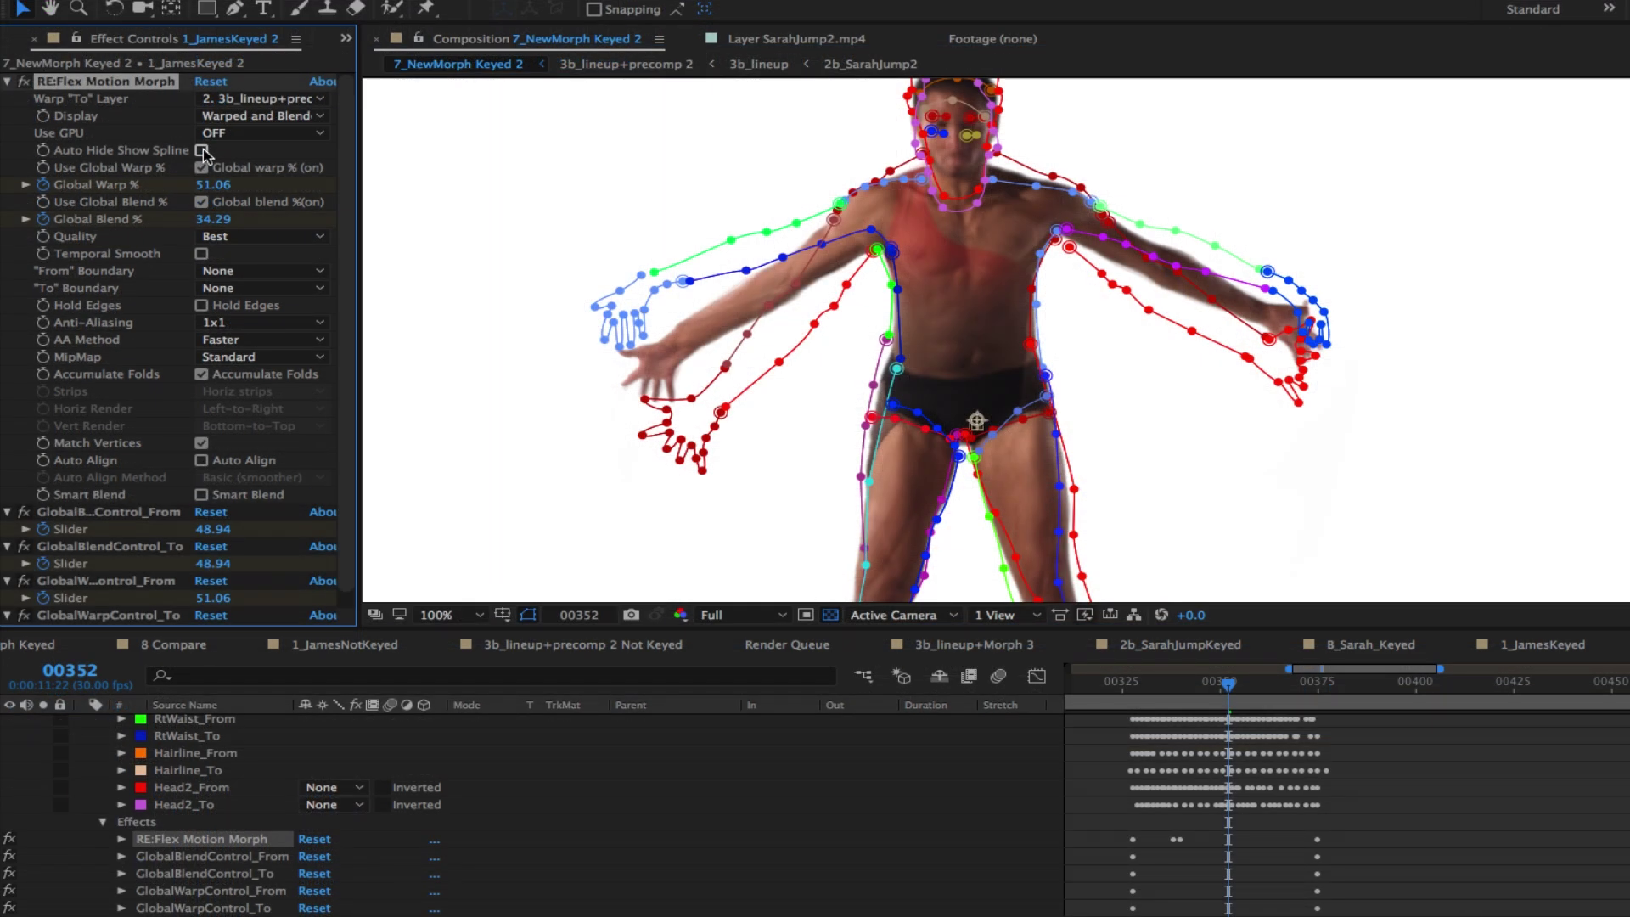
# In RE:Flex Motion Morph, check Auto Hide Show Spline and enable Auto Align
pyautogui.click(202, 151)
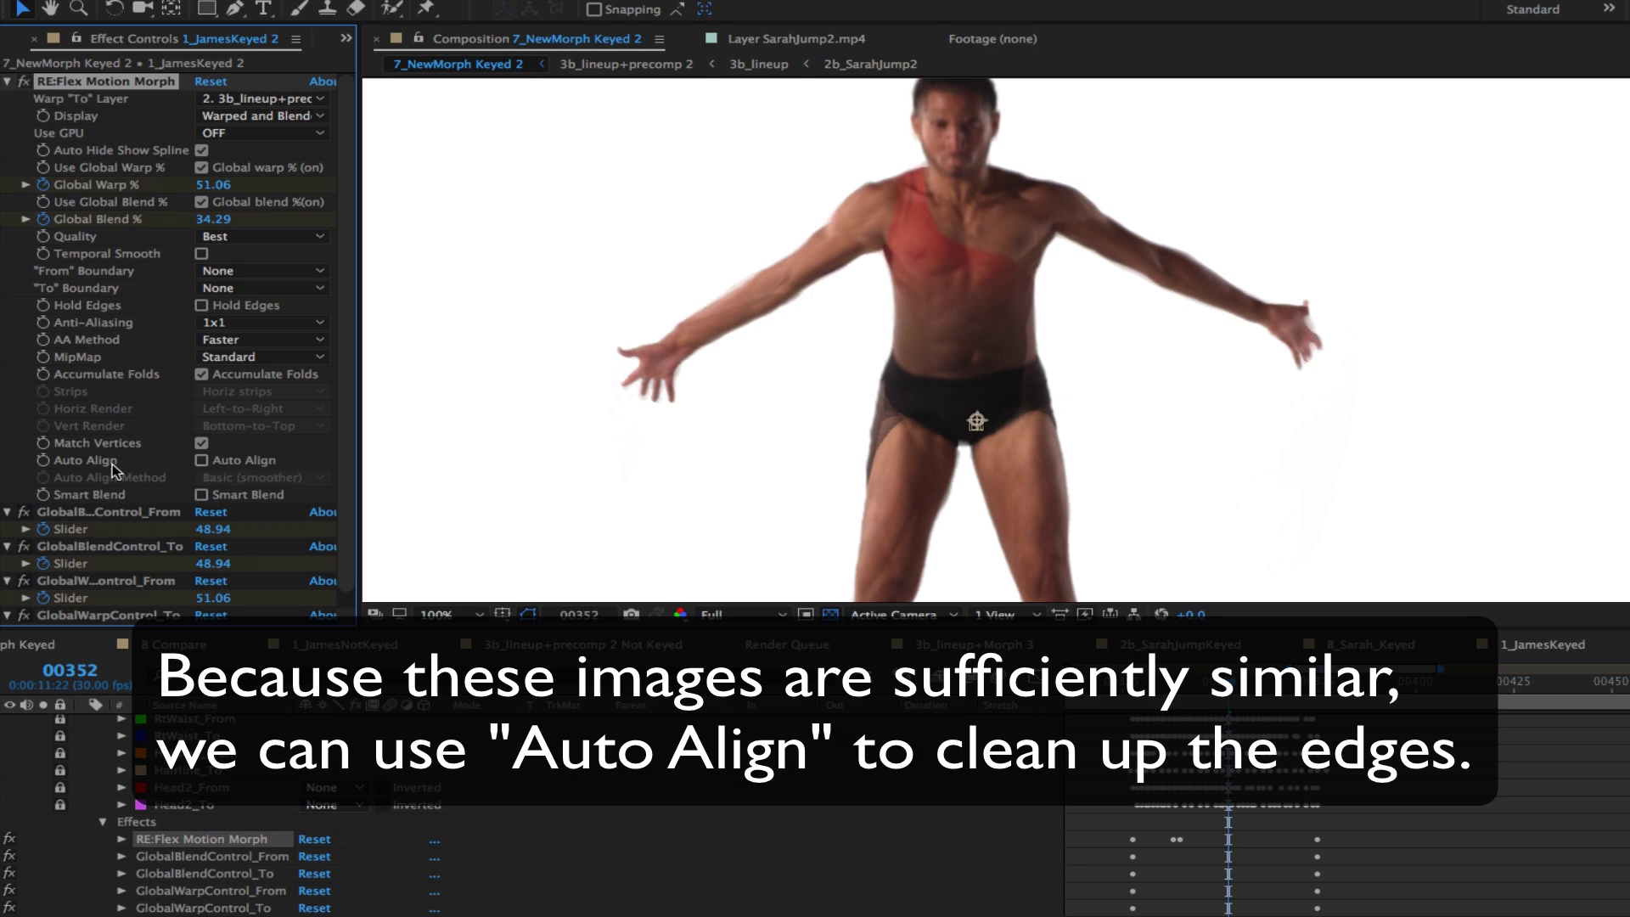
pyautogui.click(201, 460)
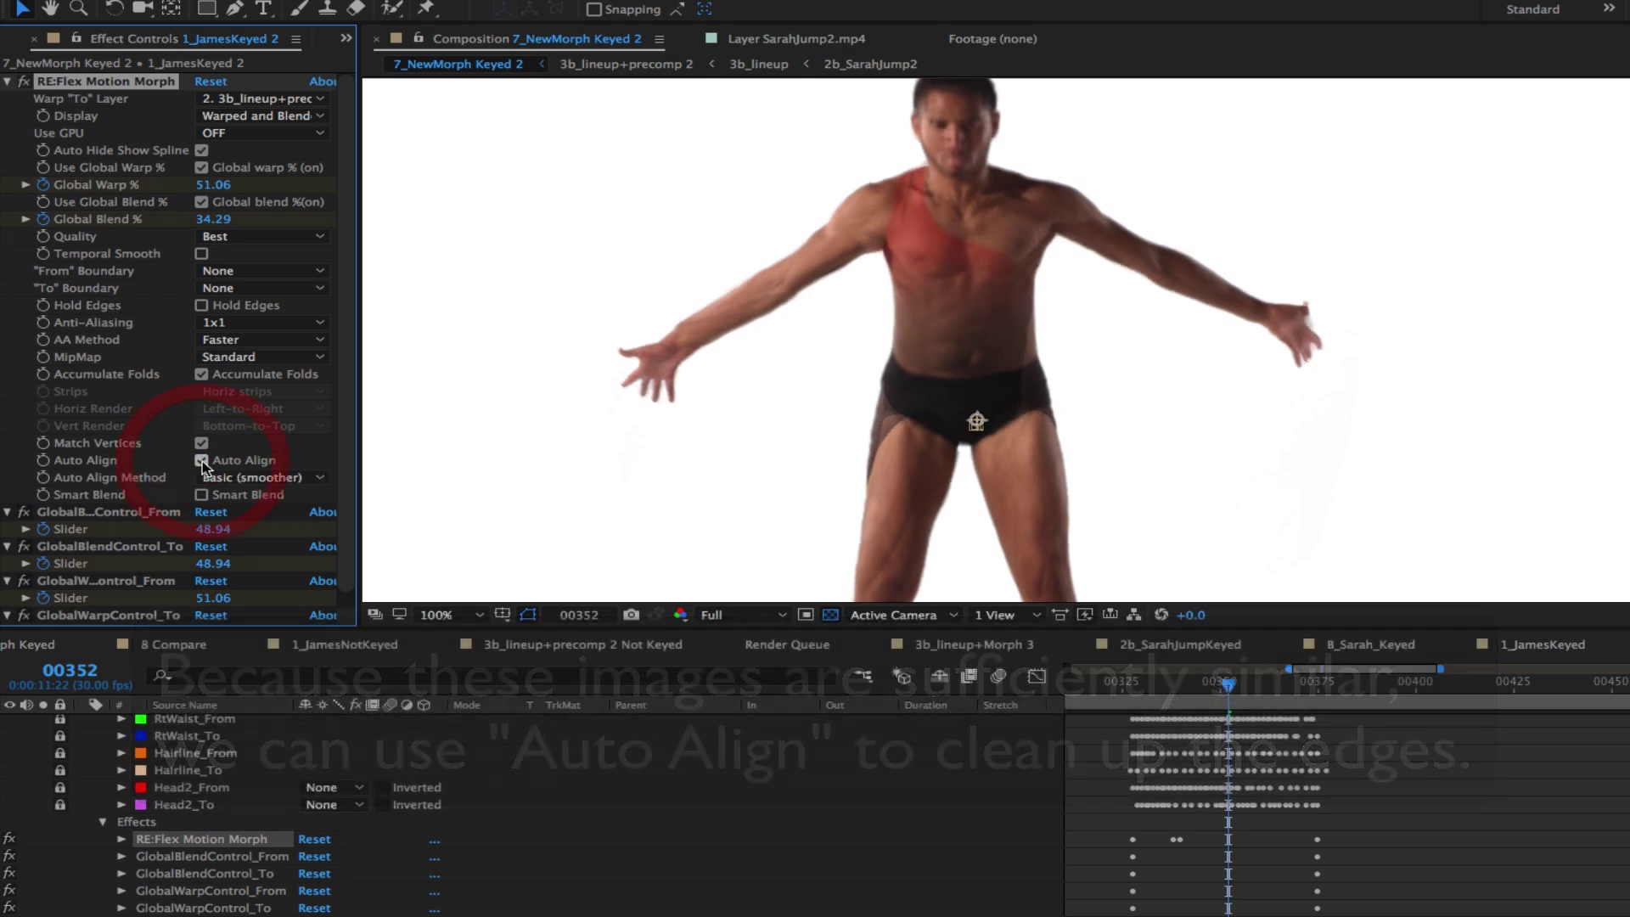
pyautogui.click(202, 461)
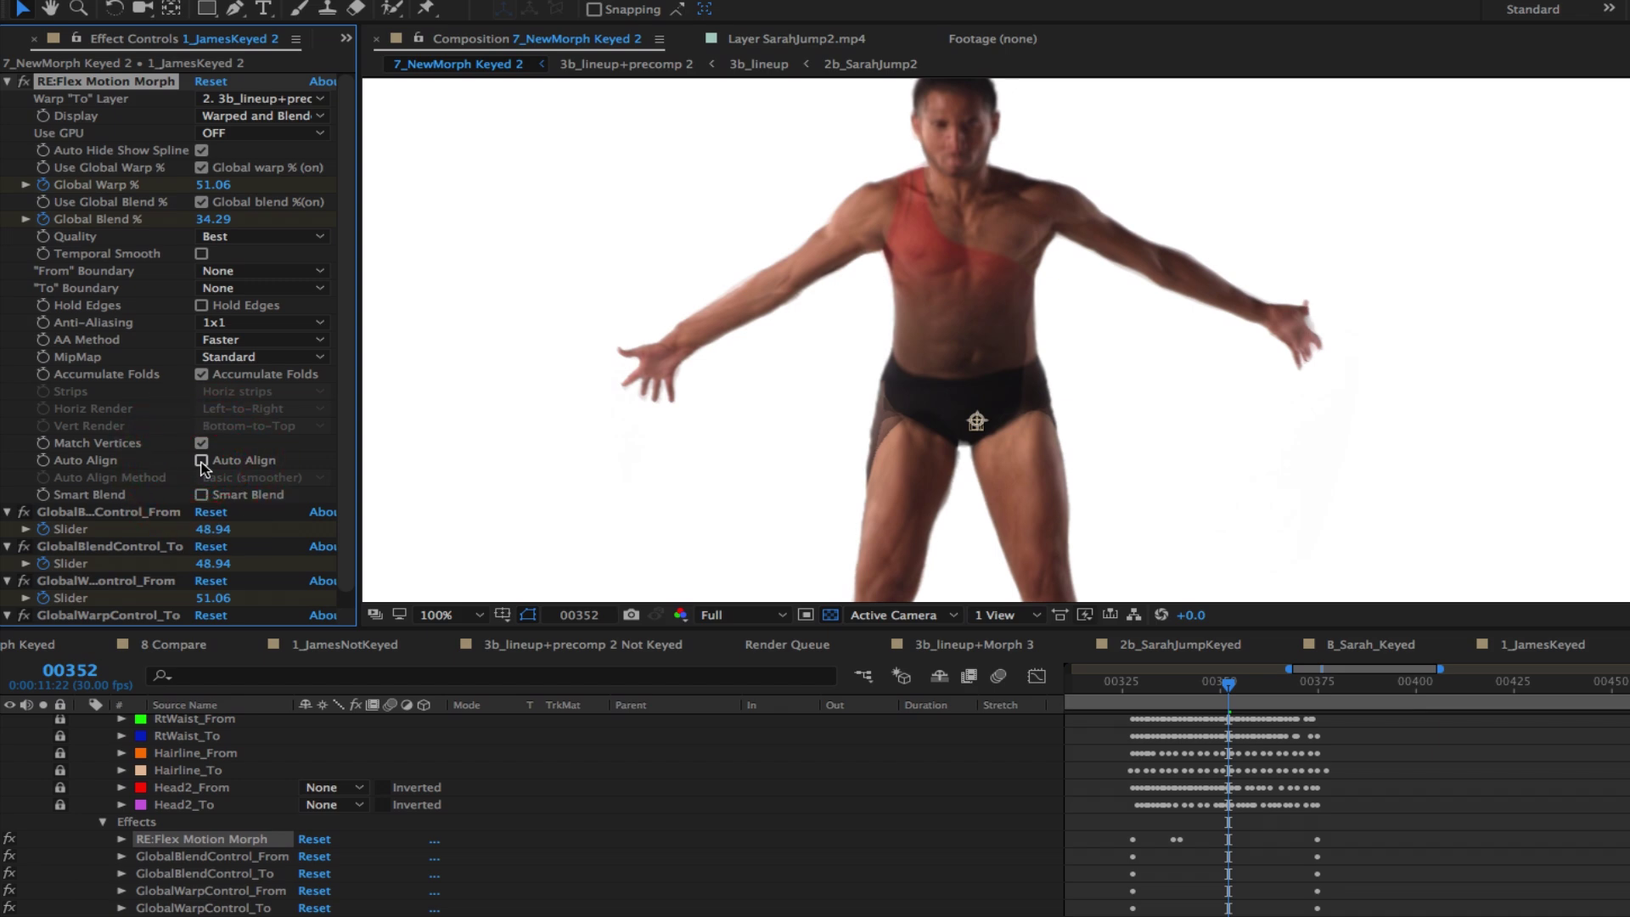
pyautogui.click(202, 461)
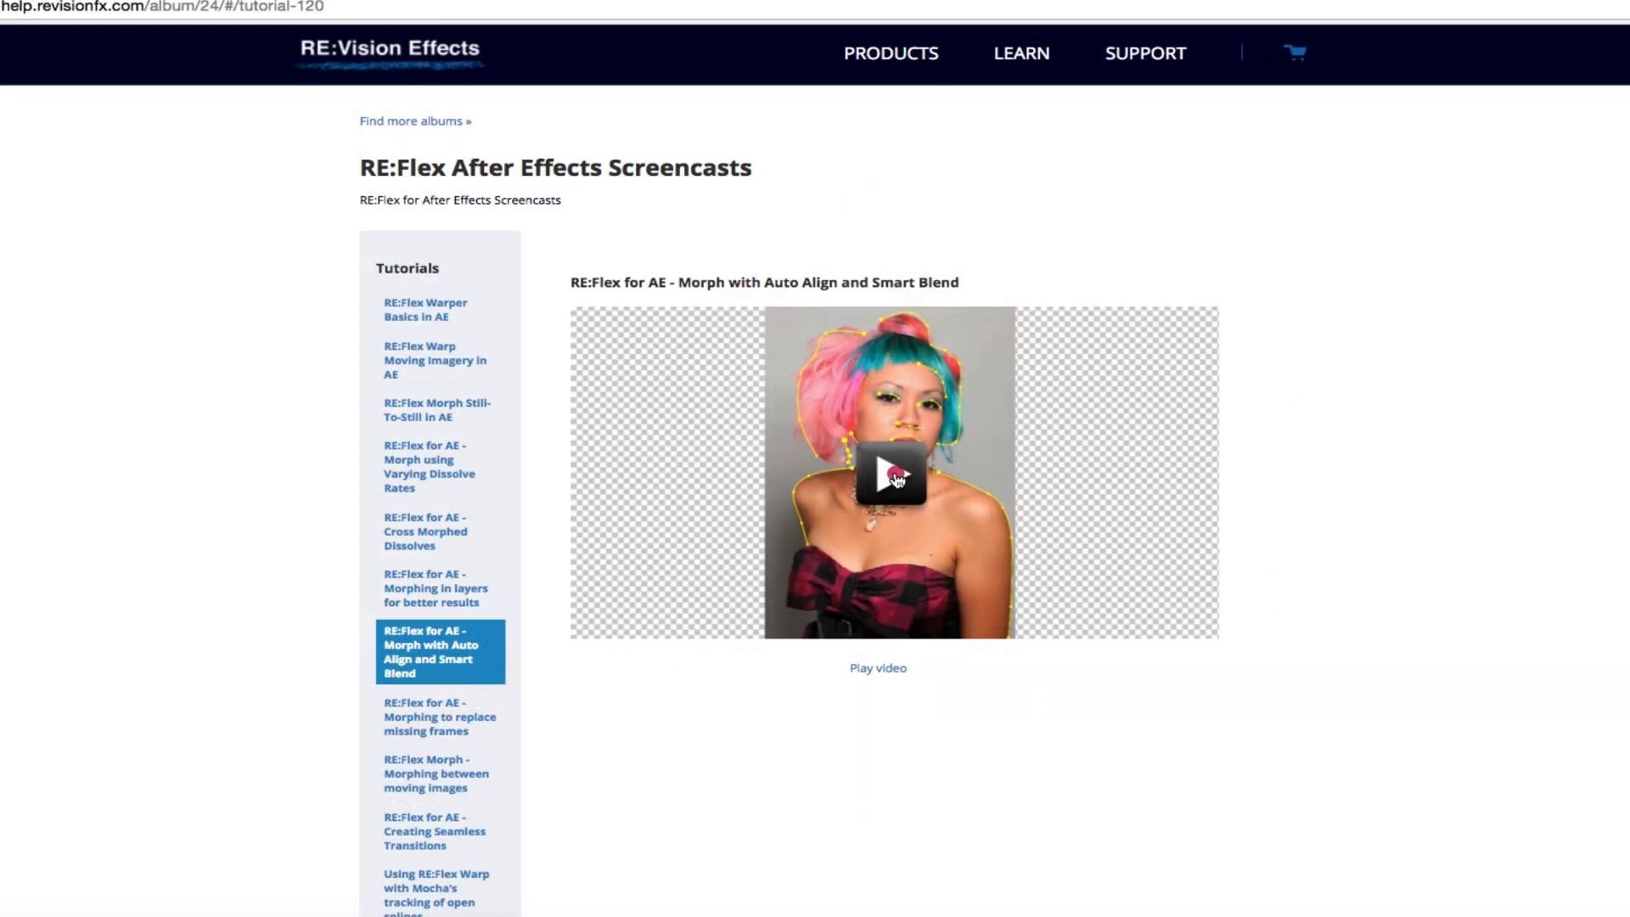
# Play the 'Morph with Auto Align and Smart Blend' tutorial in the embedded YouTube player
pyautogui.click(893, 477)
pyautogui.click(786, 462)
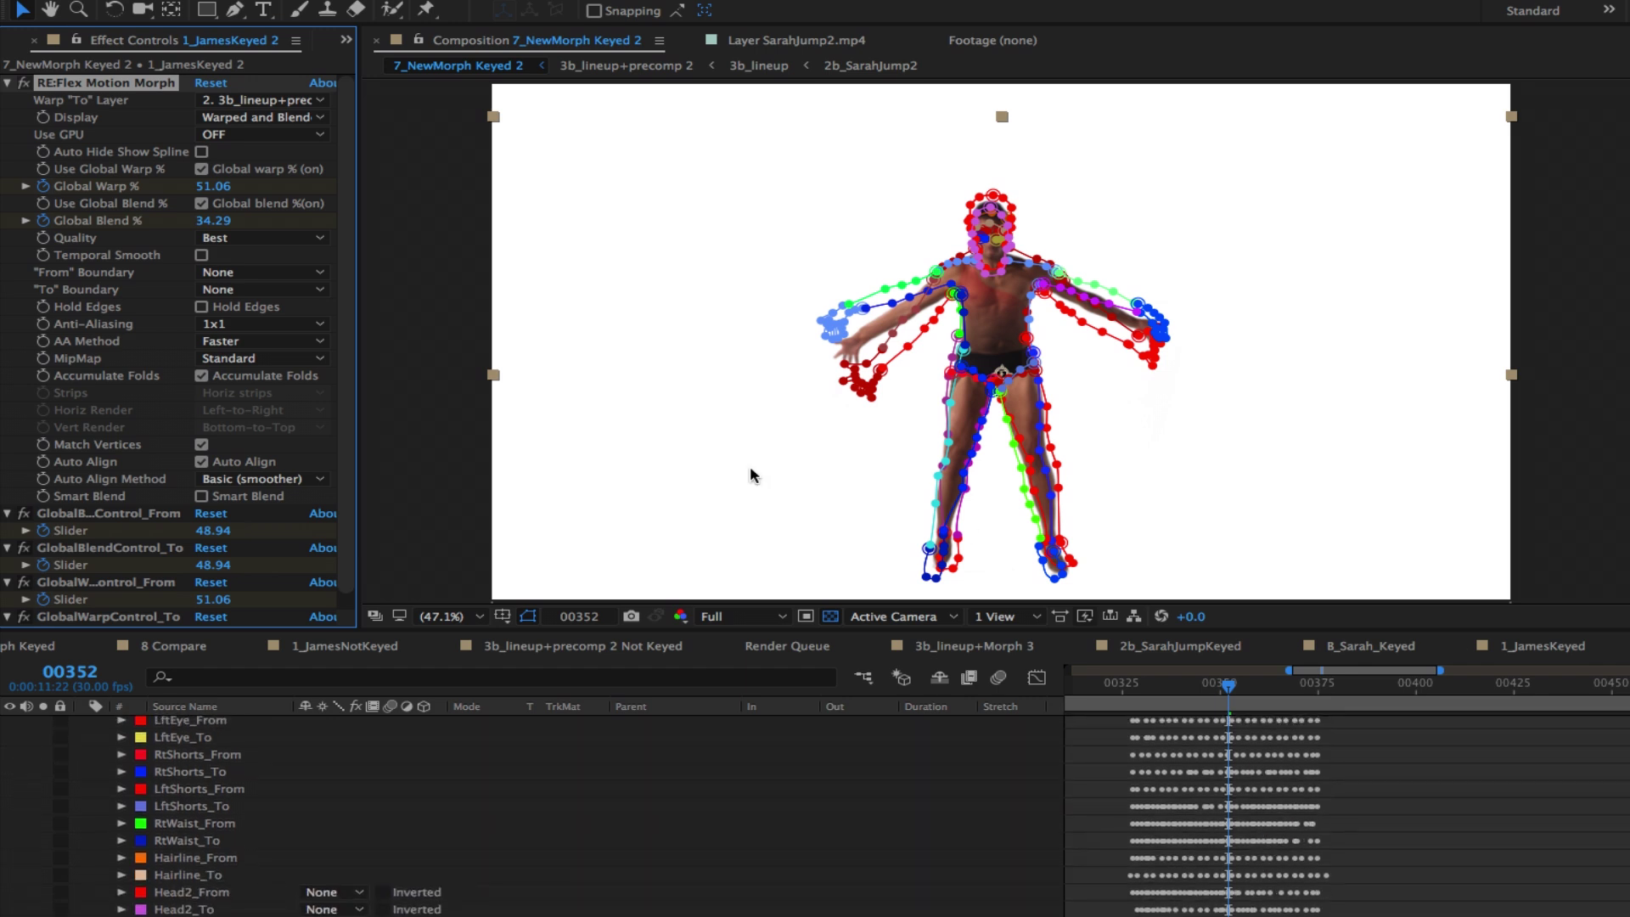
# Toggle the Auto Hide Show Spline checkbox several times to compare the coloured spline overlays
pyautogui.click(202, 153)
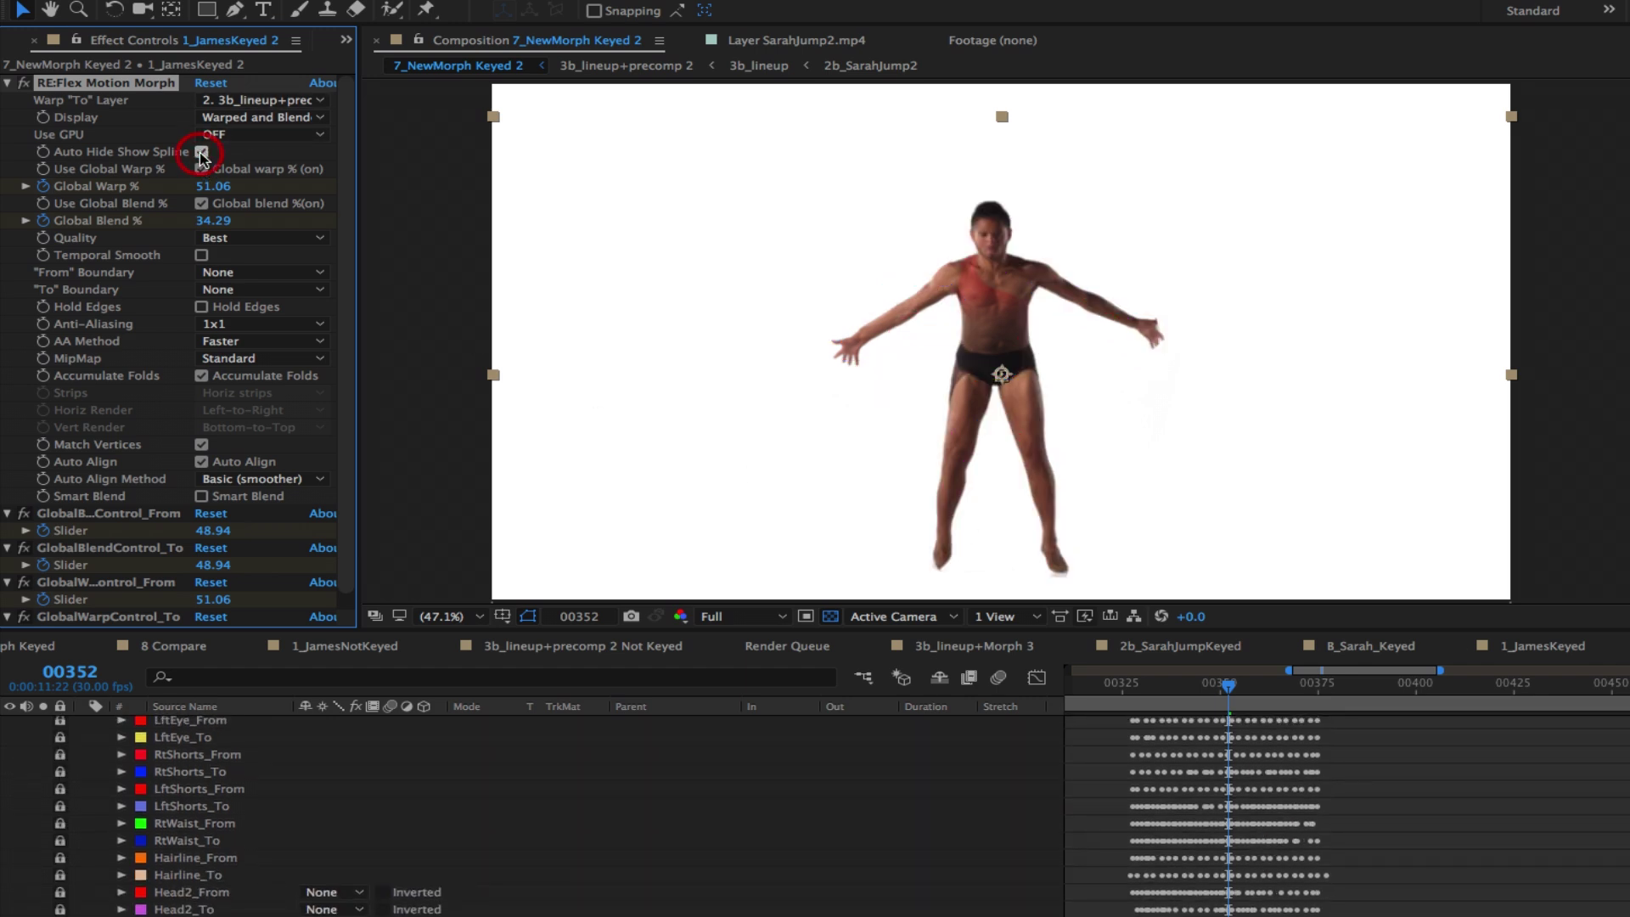
pyautogui.click(201, 153)
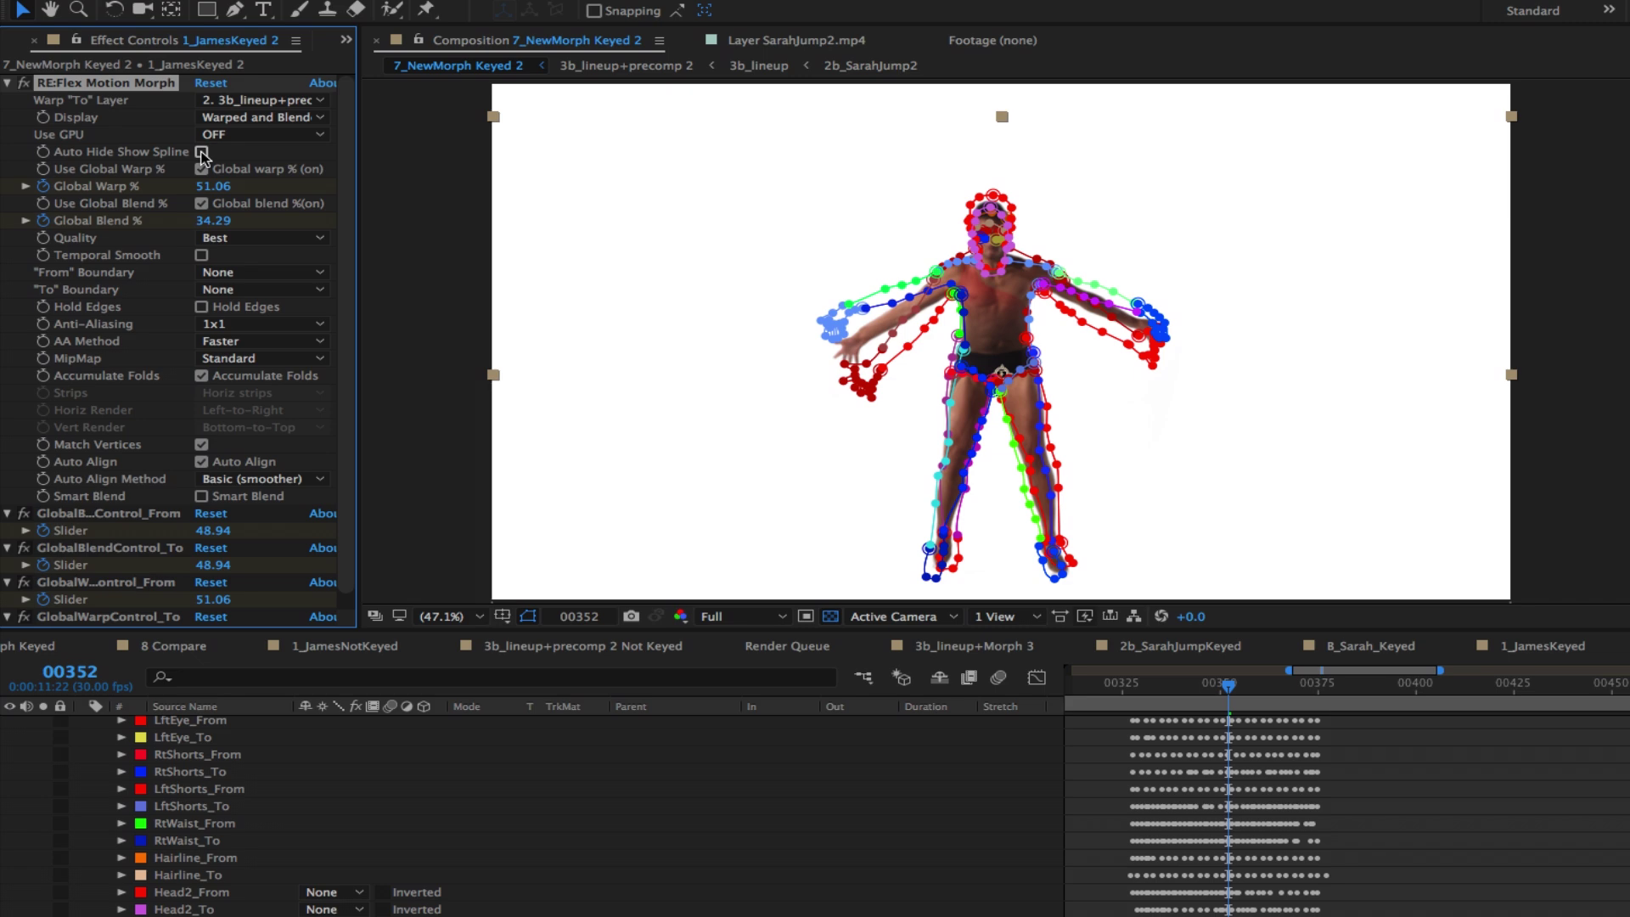
pyautogui.click(201, 152)
pyautogui.click(201, 153)
pyautogui.click(201, 152)
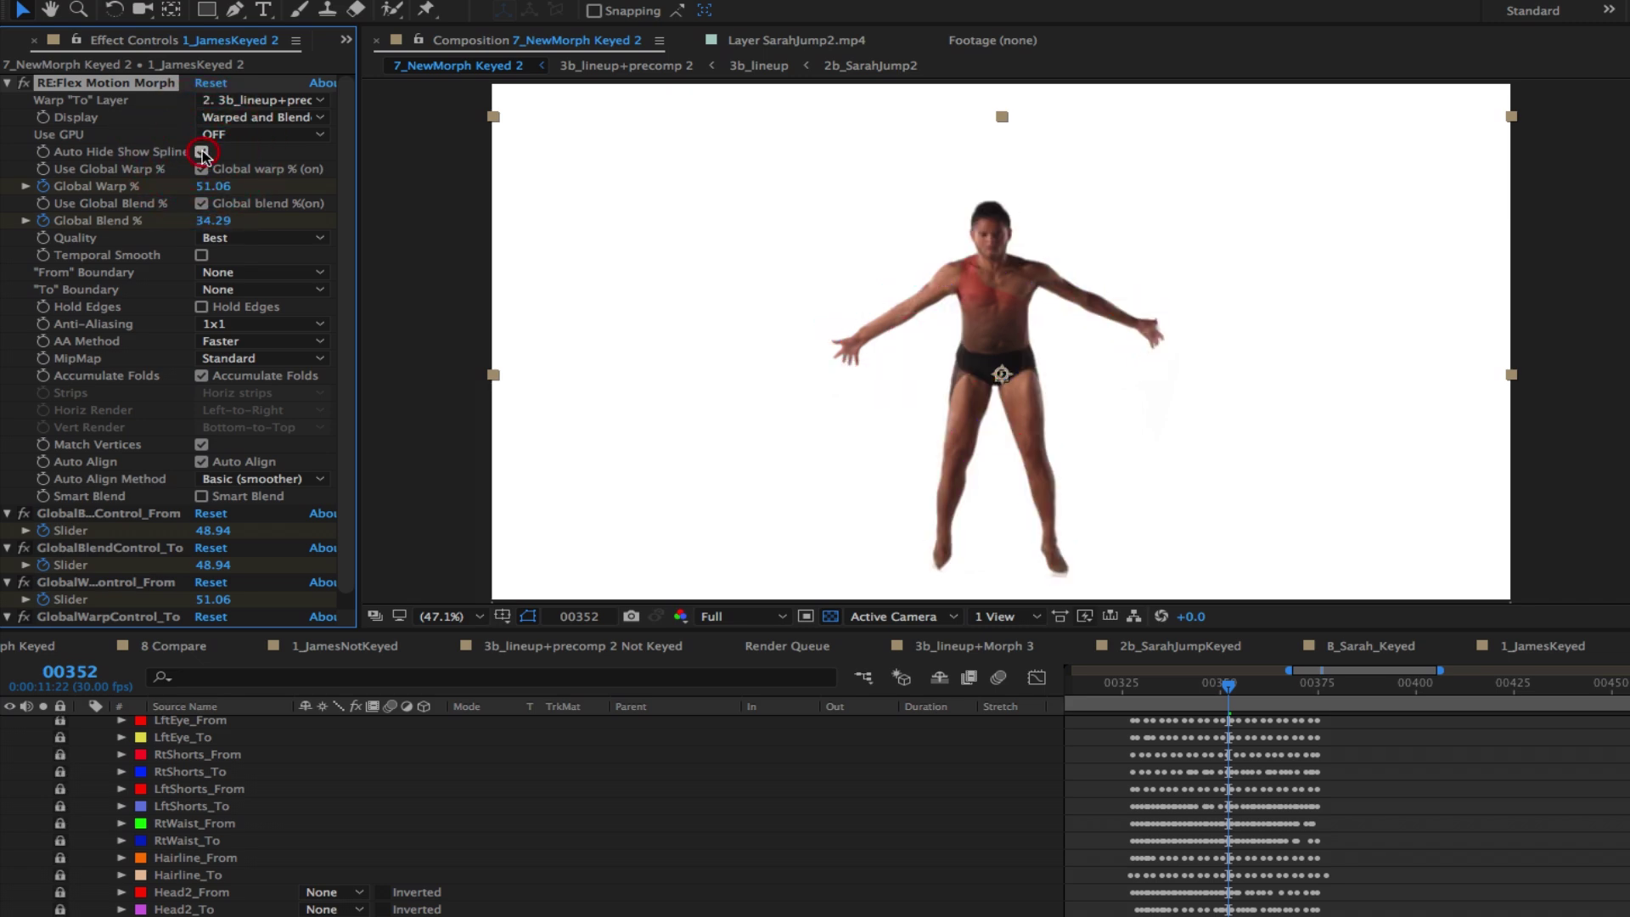
pyautogui.click(201, 153)
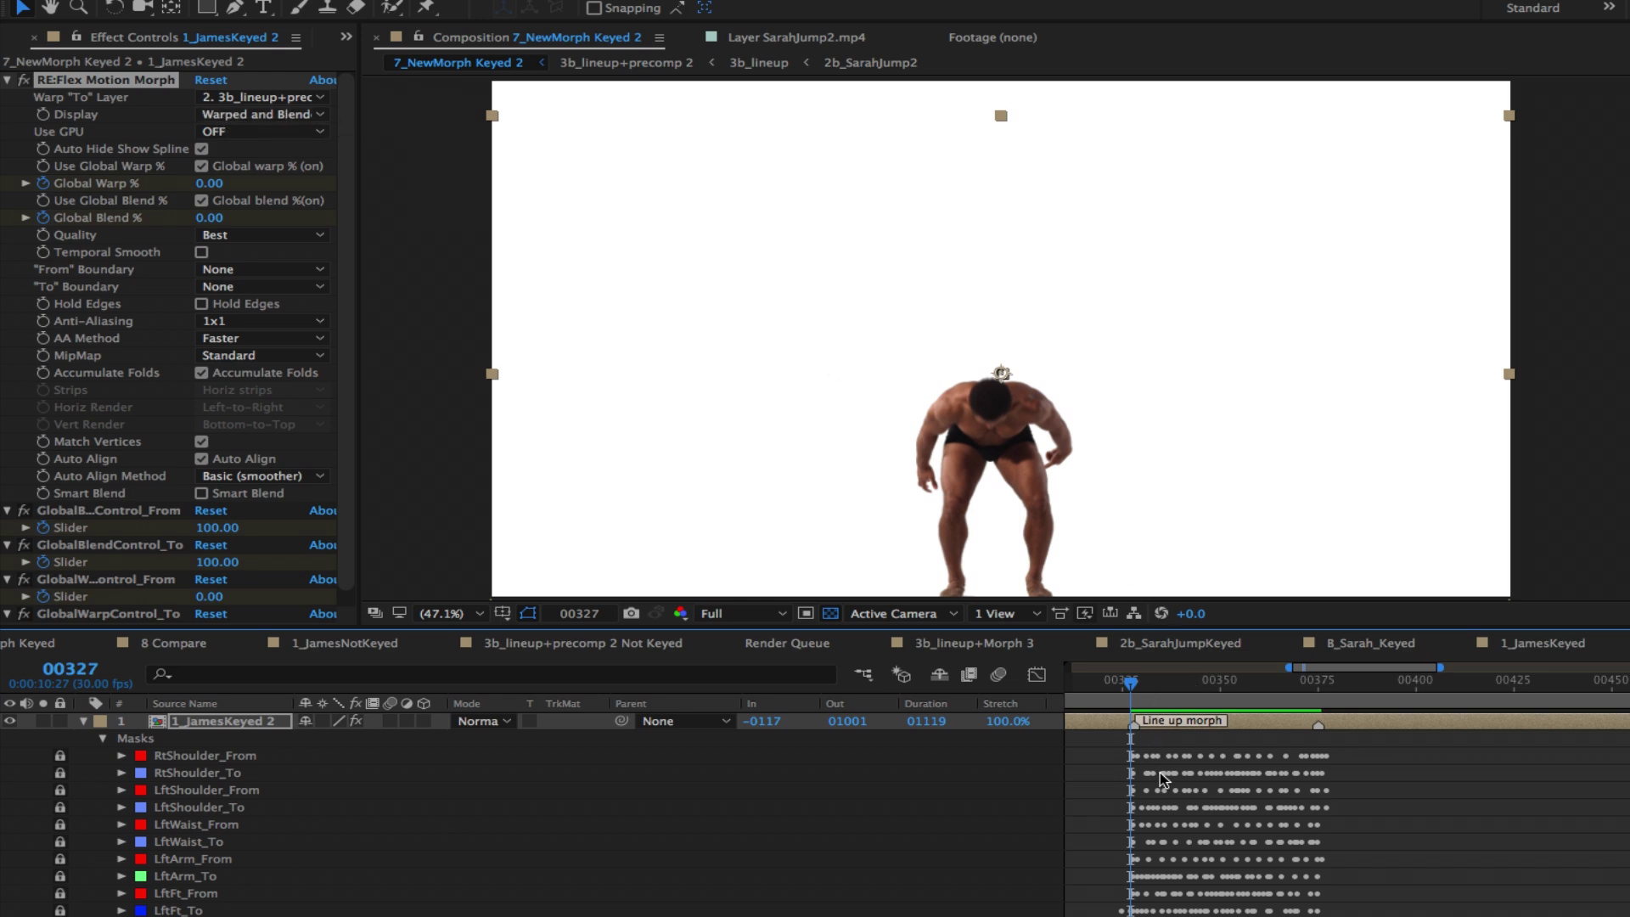
# Preview 7_NewMorph Keyed 2 with the spacebar as James morphs into Sarah's jump
pyautogui.press('space')
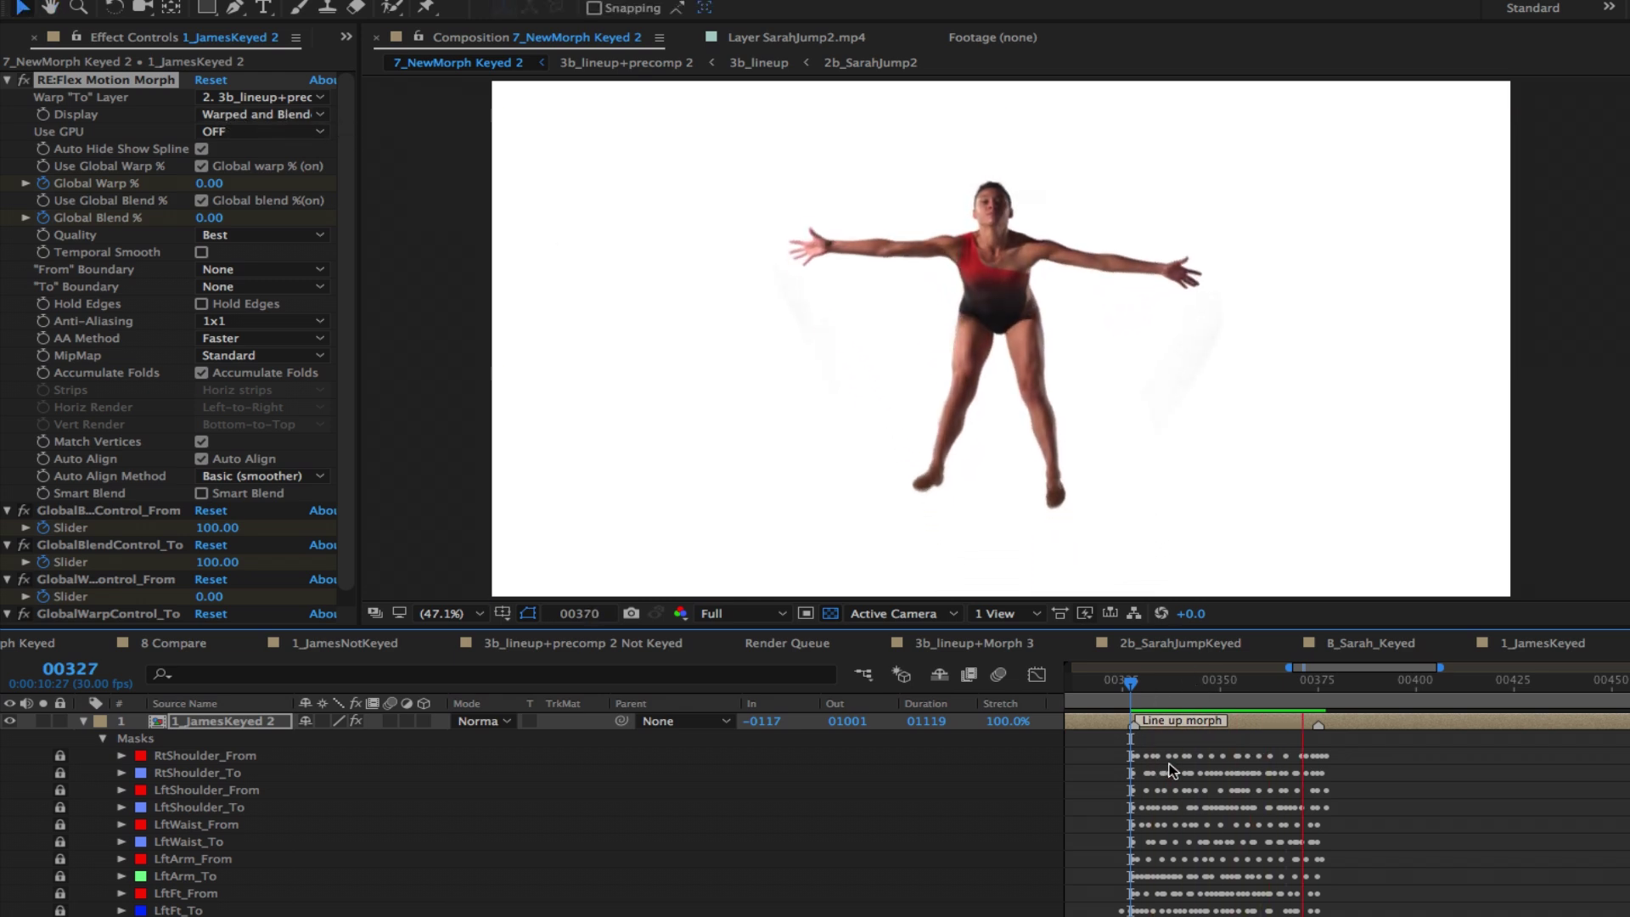